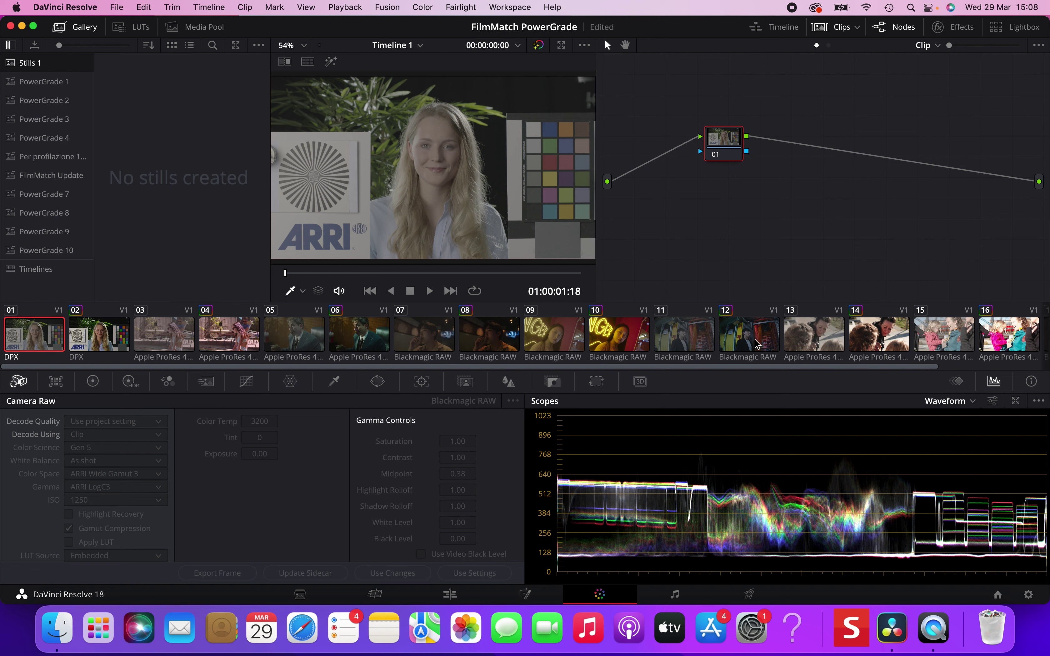
Step: Browse the clip strip, viewing the grades on clips 02, 06 and 04
{"action": "scroll", "coordinate": [757, 345], "scroll_direction": "right", "scroll_amount": 3}
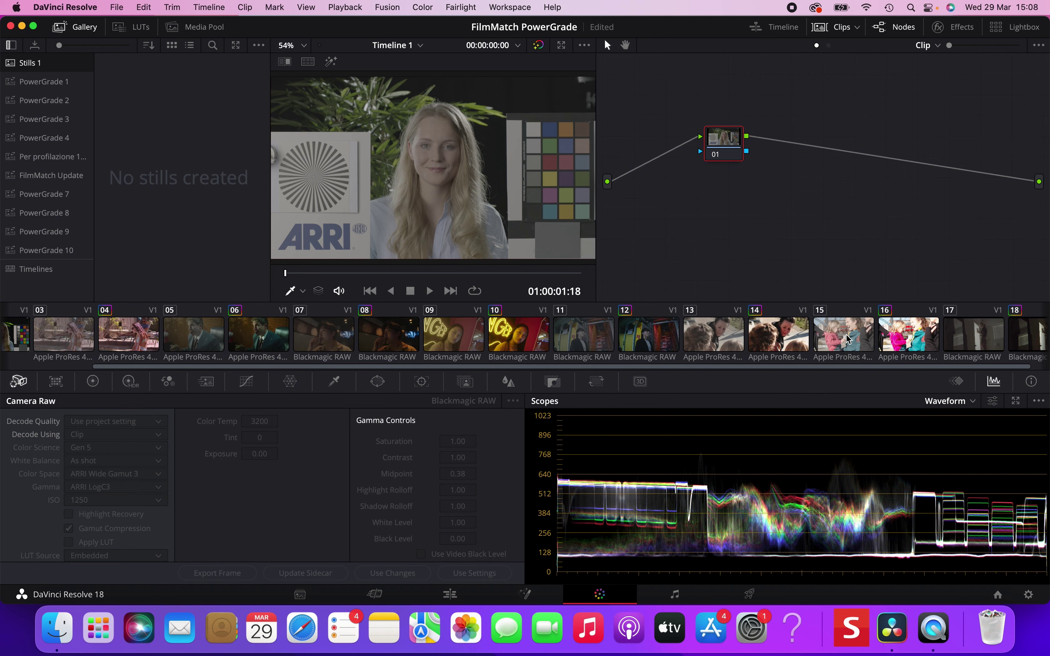
{"action": "scroll", "coordinate": [848, 338], "scroll_direction": "right", "scroll_amount": 1}
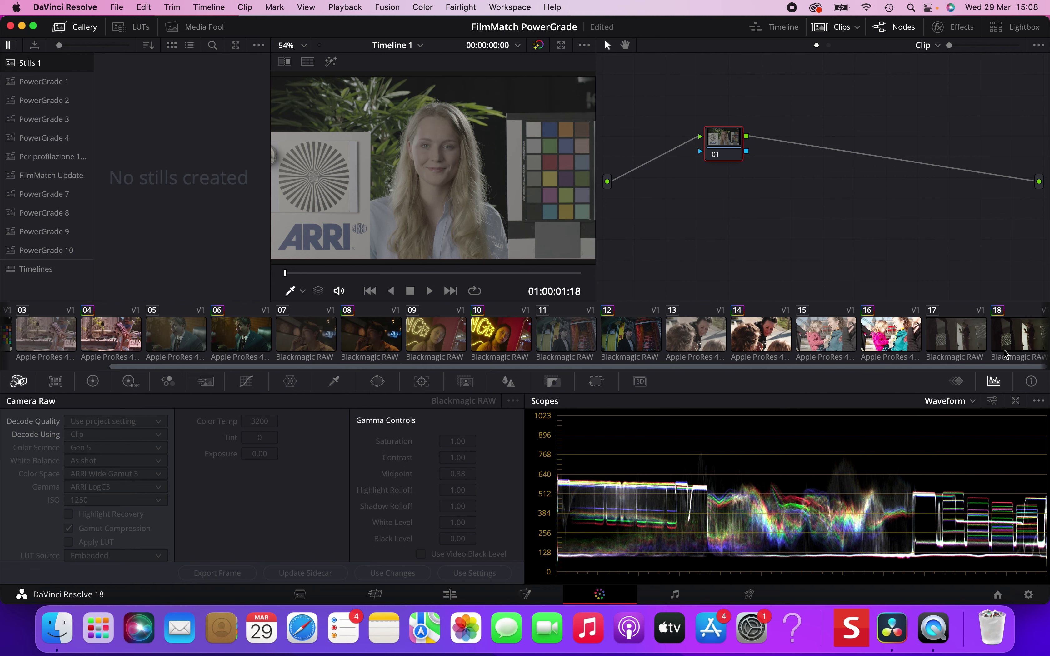
{"action": "scroll", "coordinate": [284, 350], "scroll_direction": "left", "scroll_amount": 4}
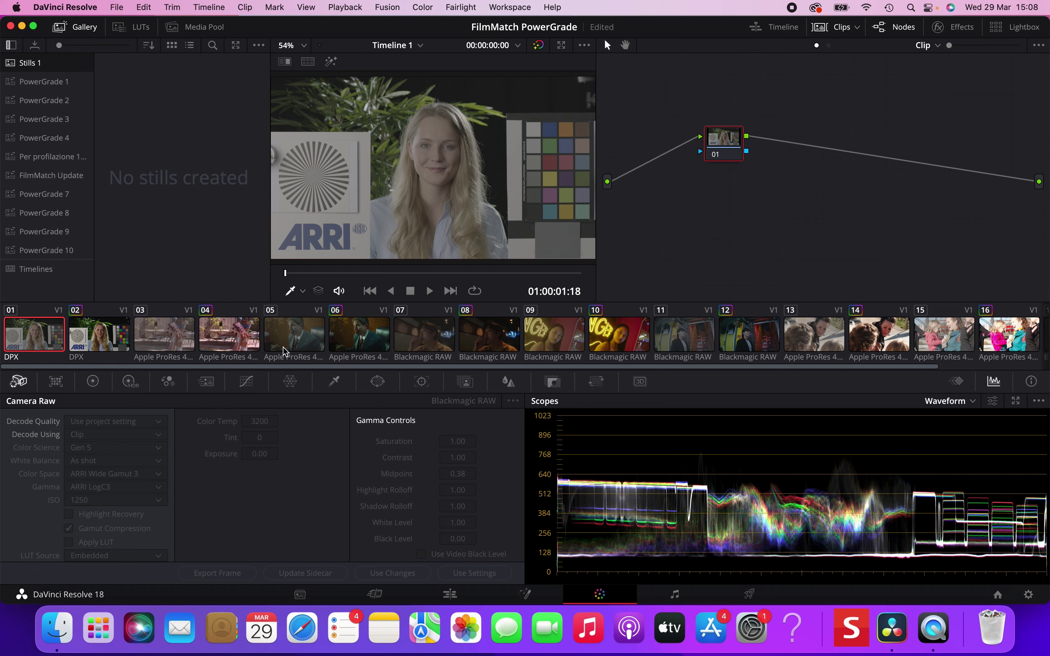
{"action": "key", "text": "Down"}
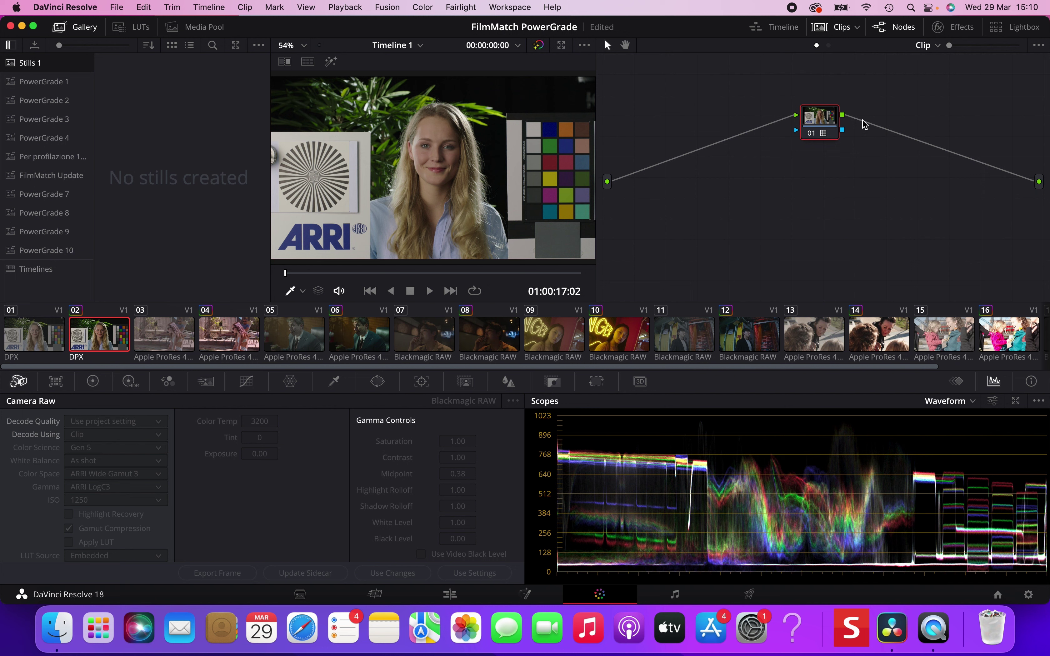
{"action": "mouse_move", "coordinate": [830, 129]}
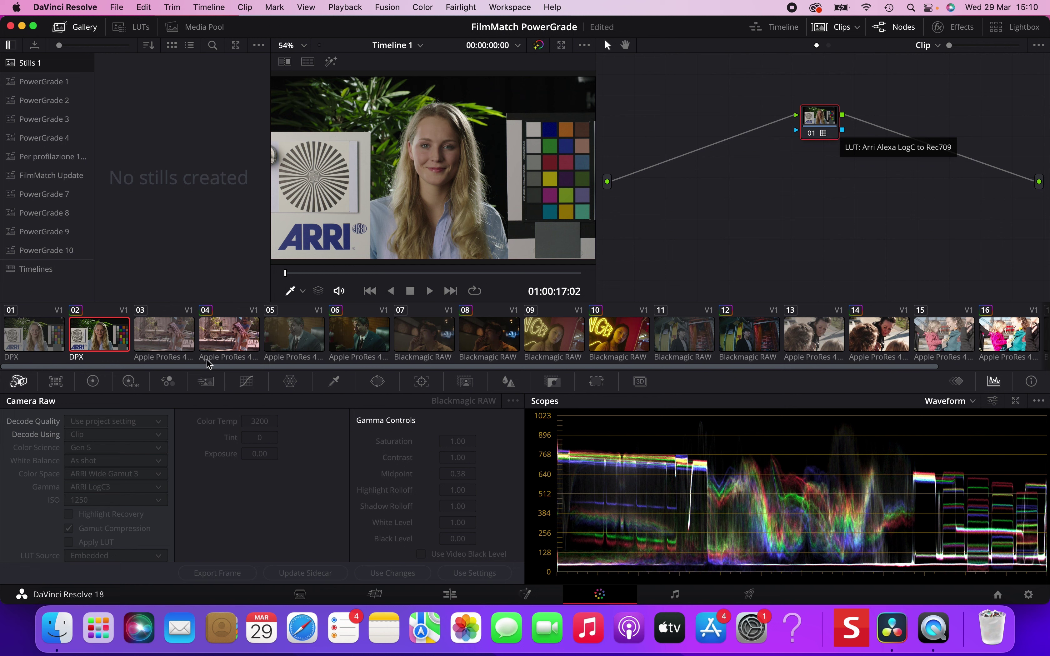
{"action": "left_click", "coordinate": [376, 339]}
{"action": "left_click", "coordinate": [251, 342]}
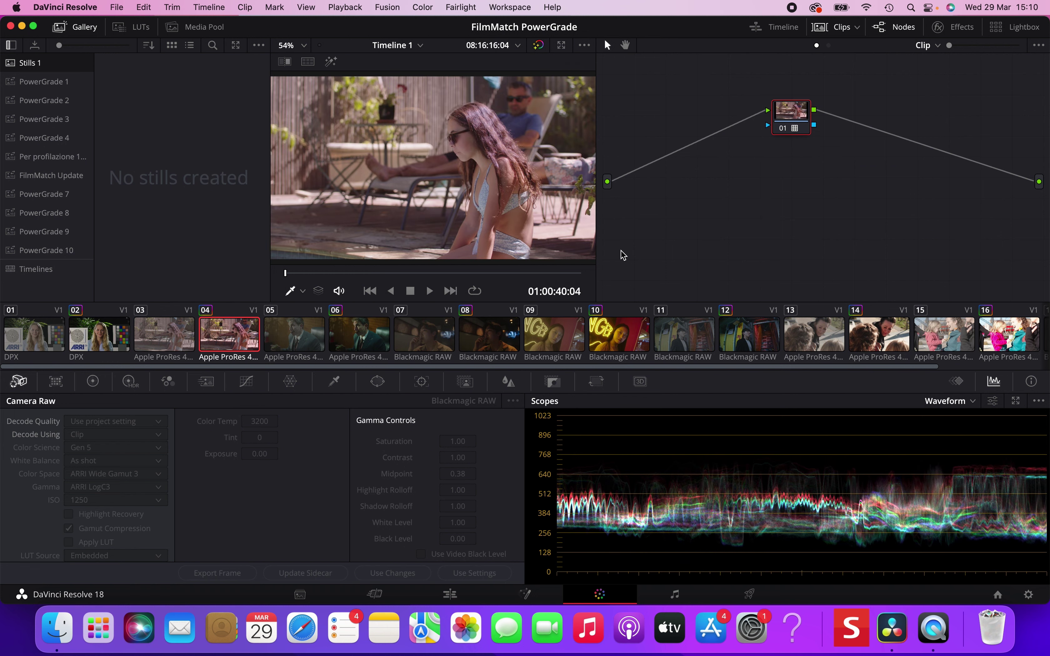
{"action": "key", "text": "Down"}
{"action": "key", "text": "Down"}
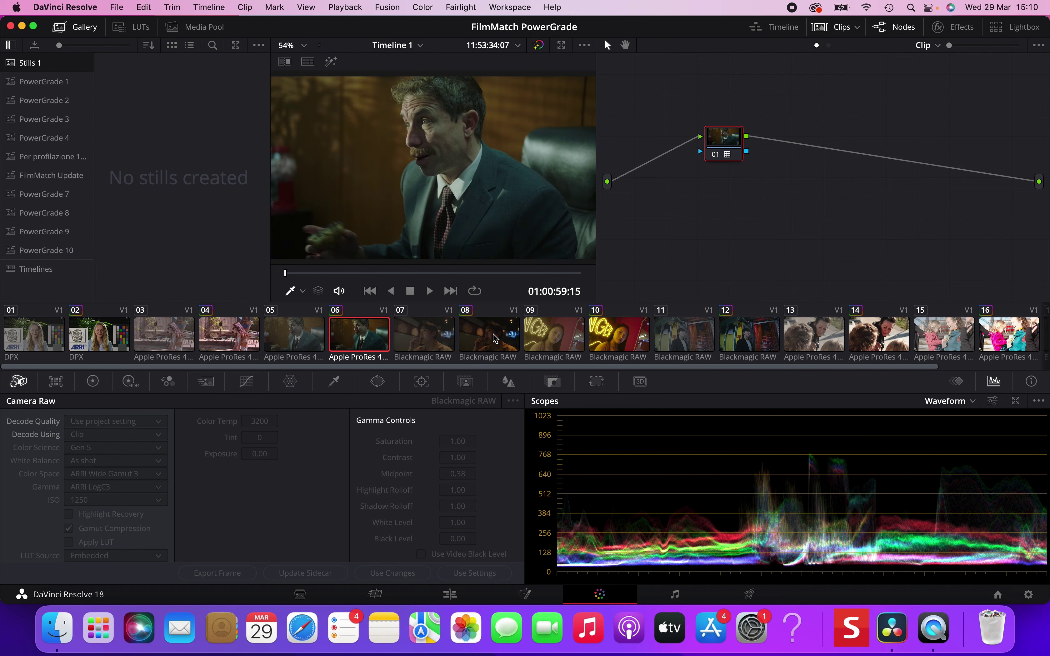
Step: Inspect clip 08's raw settings, then view clip 10 and clip 14's two-node grade
{"action": "left_click", "coordinate": [495, 338]}
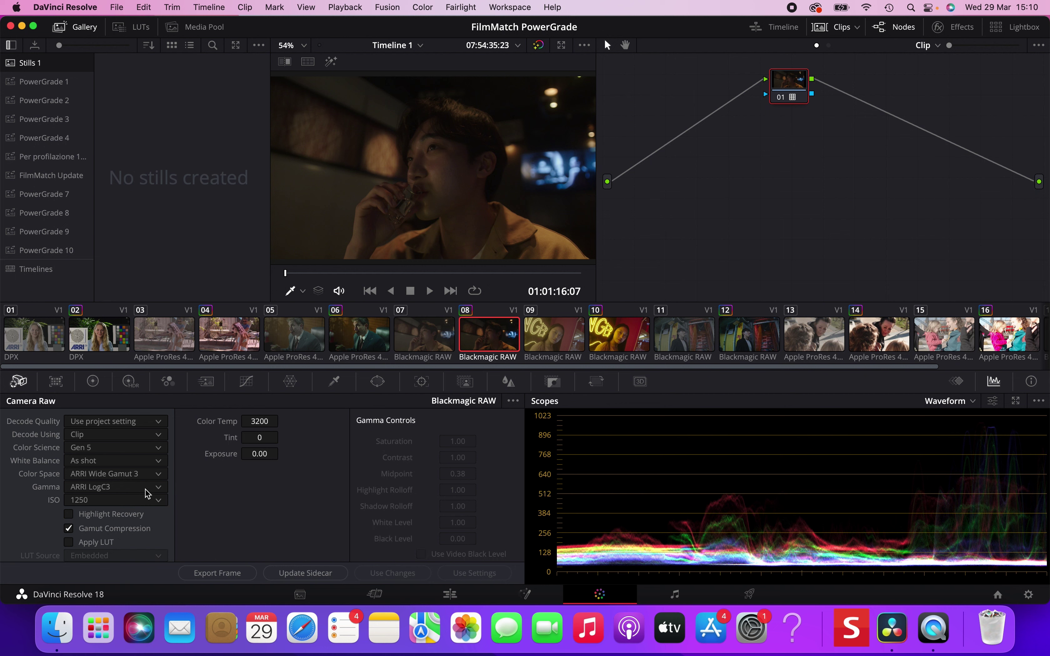
{"action": "left_click", "coordinate": [798, 97]}
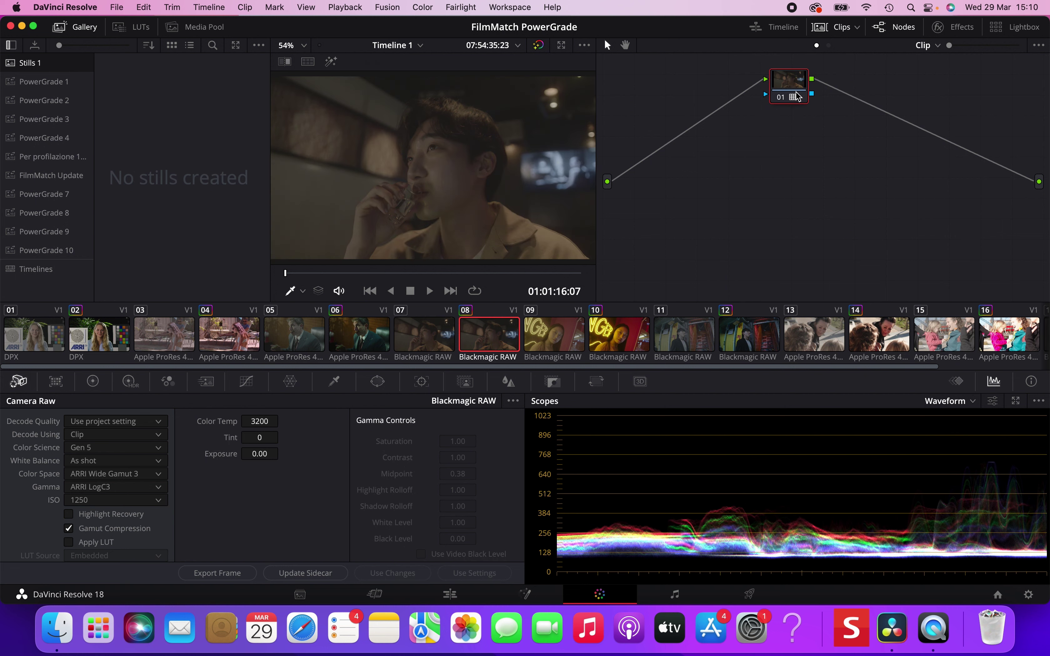
{"action": "left_click", "coordinate": [630, 347]}
{"action": "scroll", "coordinate": [786, 332], "scroll_direction": "right", "scroll_amount": 4}
{"action": "left_click", "coordinate": [787, 332]}
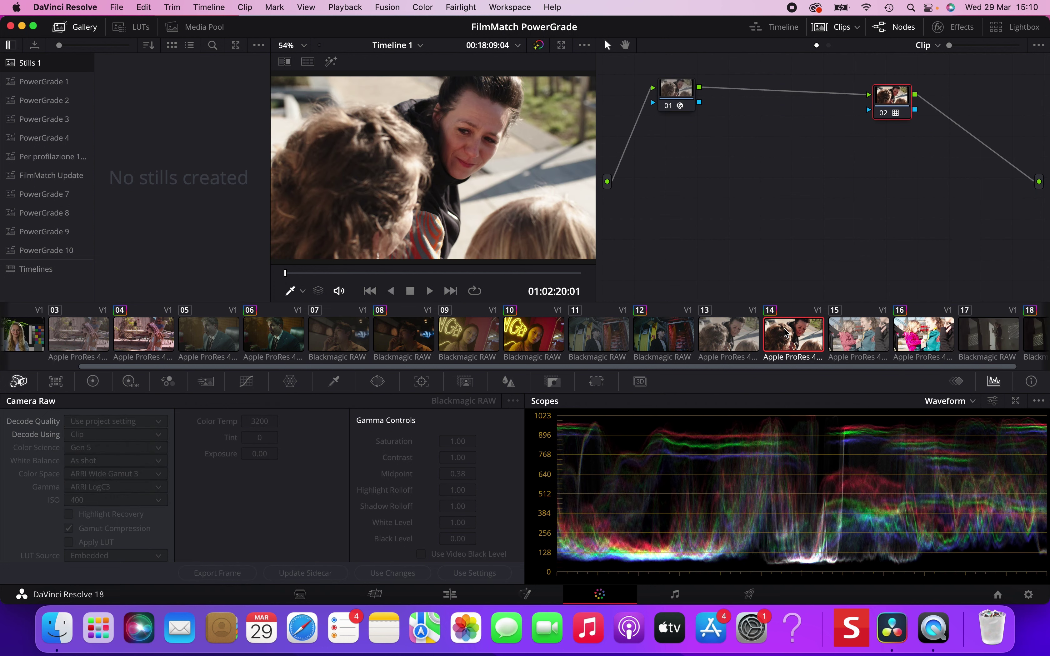
Step: Check node 01's Color Space Transform: Sony S-Gamut3.Cine/S-Log3 to ARRI Wide Gamut 3/LogC3
{"action": "left_click", "coordinate": [666, 92]}
{"action": "left_click", "coordinate": [955, 27]}
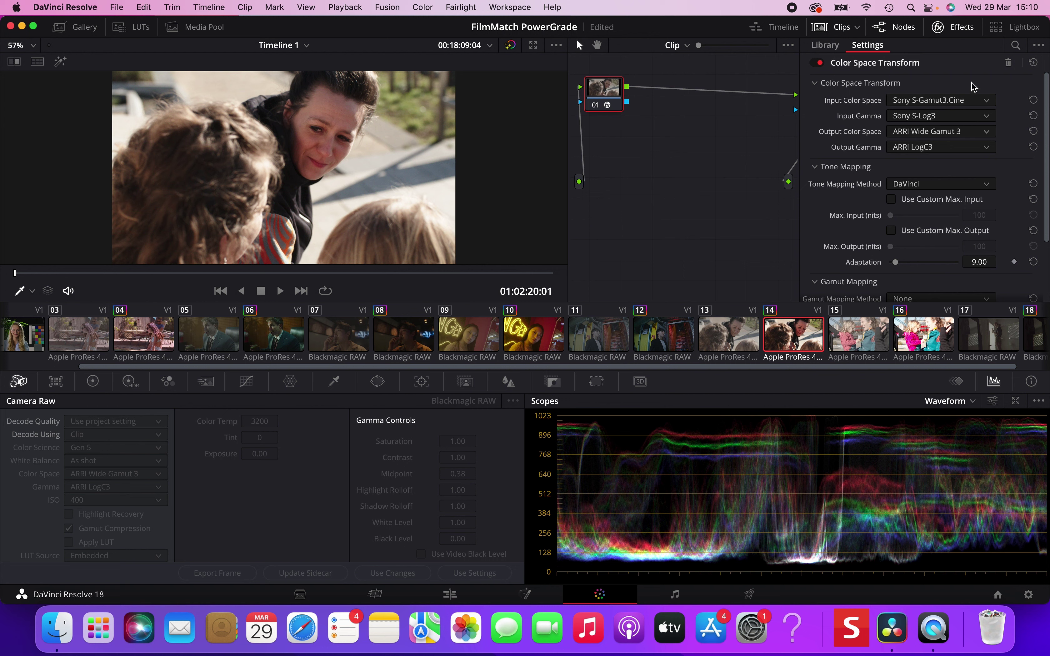
{"action": "left_click", "coordinate": [939, 27]}
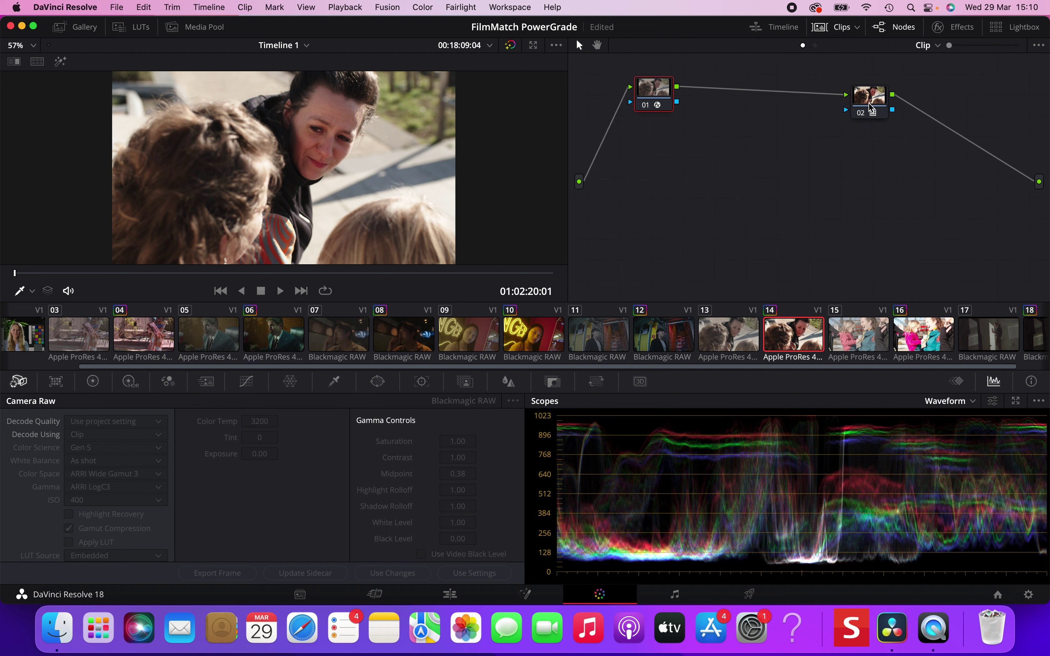
Step: View clip 16 with node 02 briefly bypassed, then go to DPX clip 02
{"action": "mouse_move", "coordinate": [861, 114]}
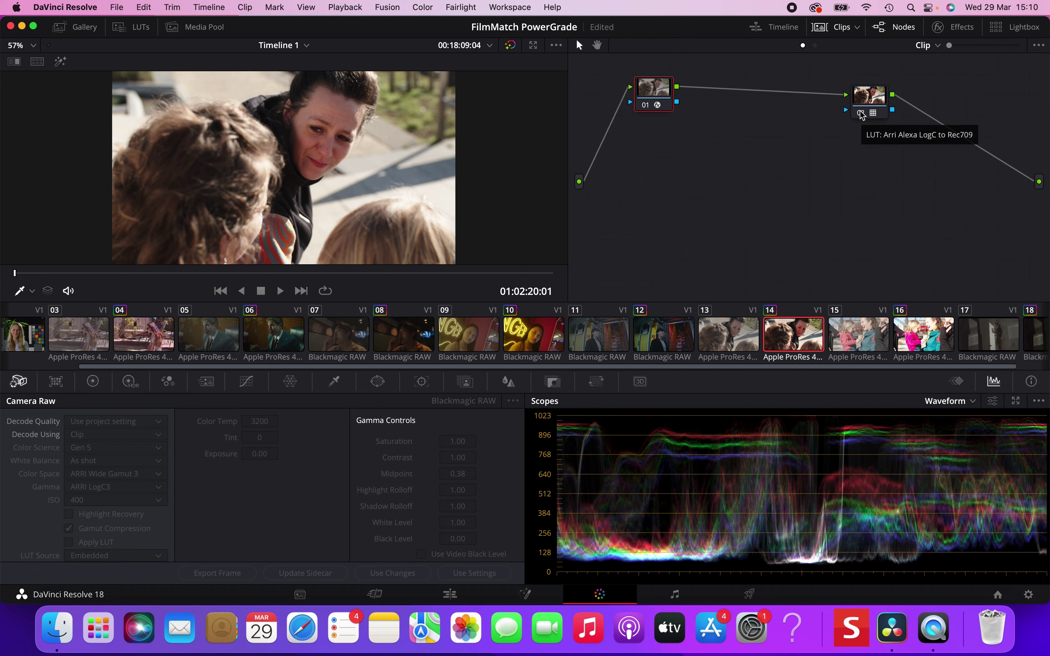
{"action": "left_click", "coordinate": [920, 329]}
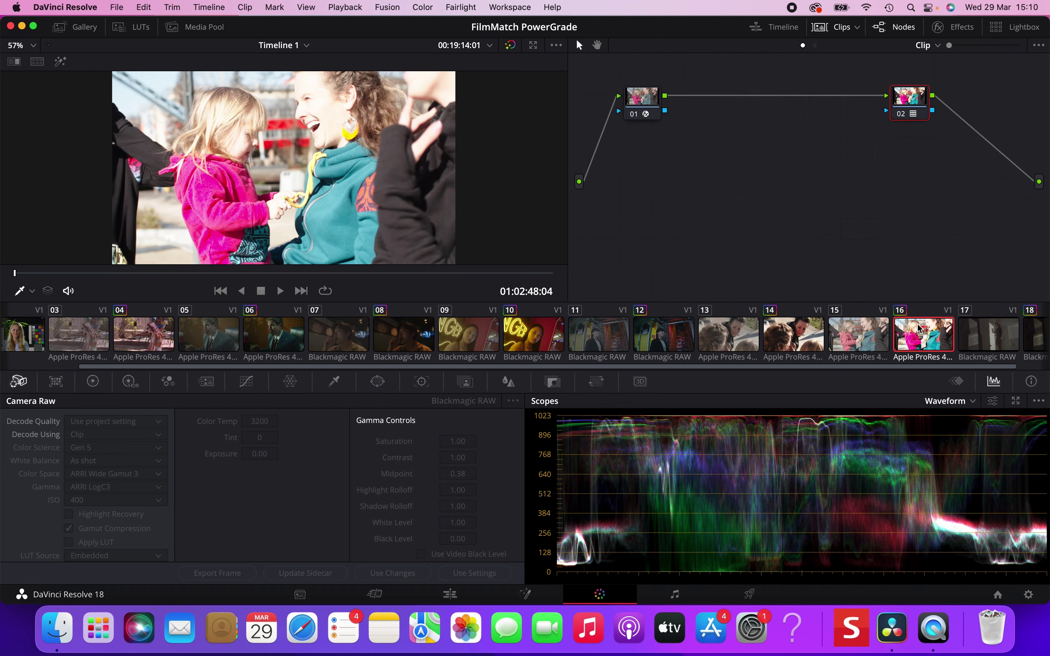
{"action": "key", "text": "ctrl+d"}
{"action": "key", "text": "ctrl+d"}
{"action": "scroll", "coordinate": [657, 346], "scroll_direction": "left", "scroll_amount": 3}
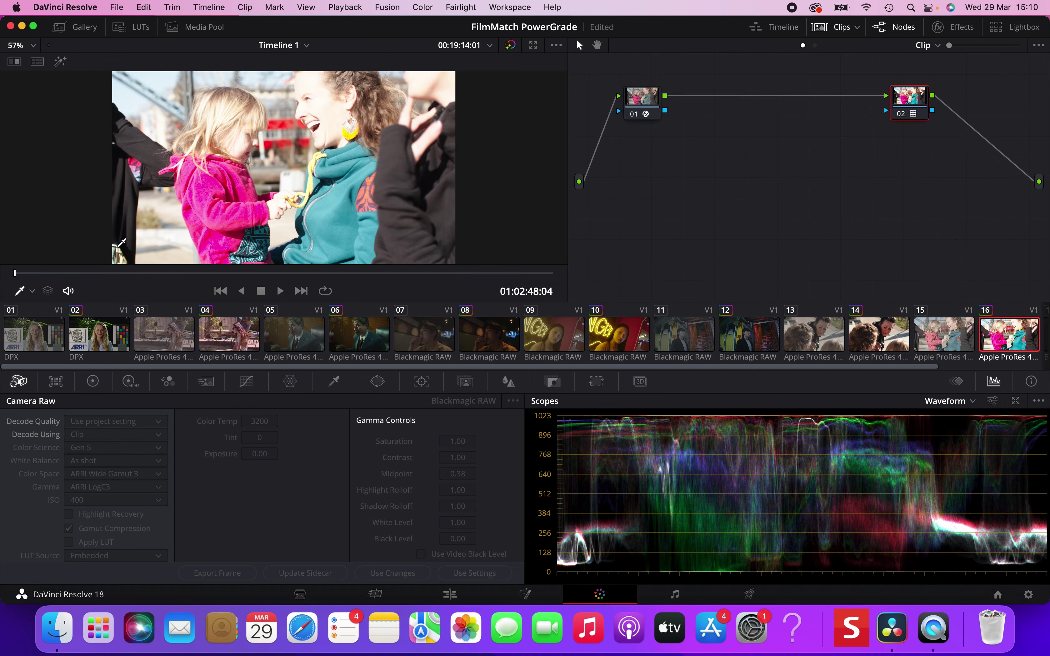
{"action": "left_click", "coordinate": [111, 348]}
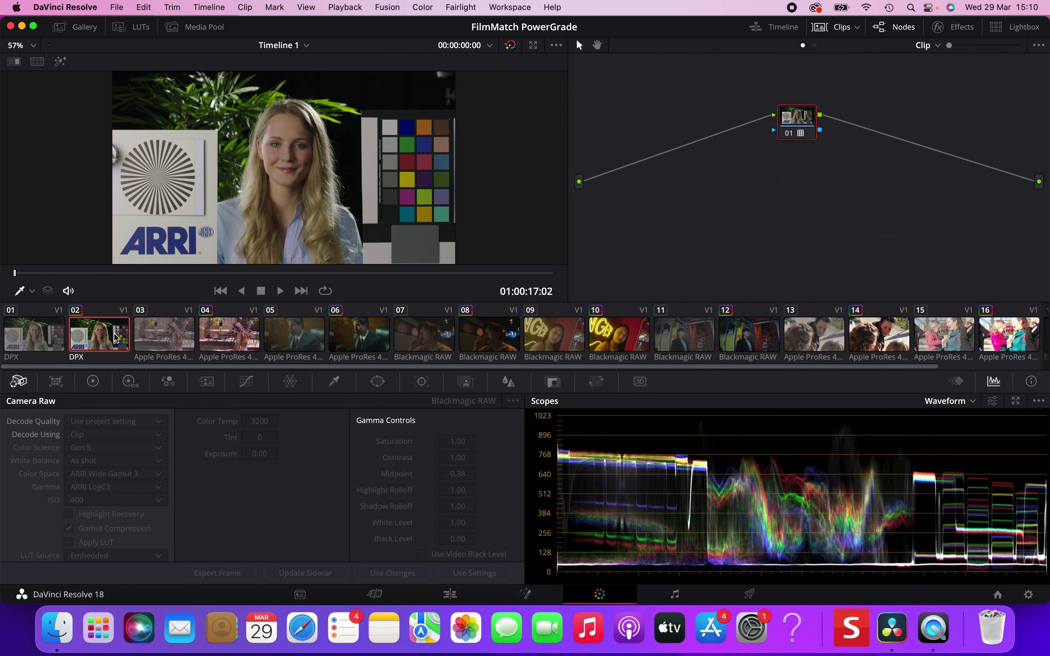
Step: Apply the FilmMatch still from the PowerGrade 10 album to DPX clip 01
{"action": "left_click", "coordinate": [52, 336]}
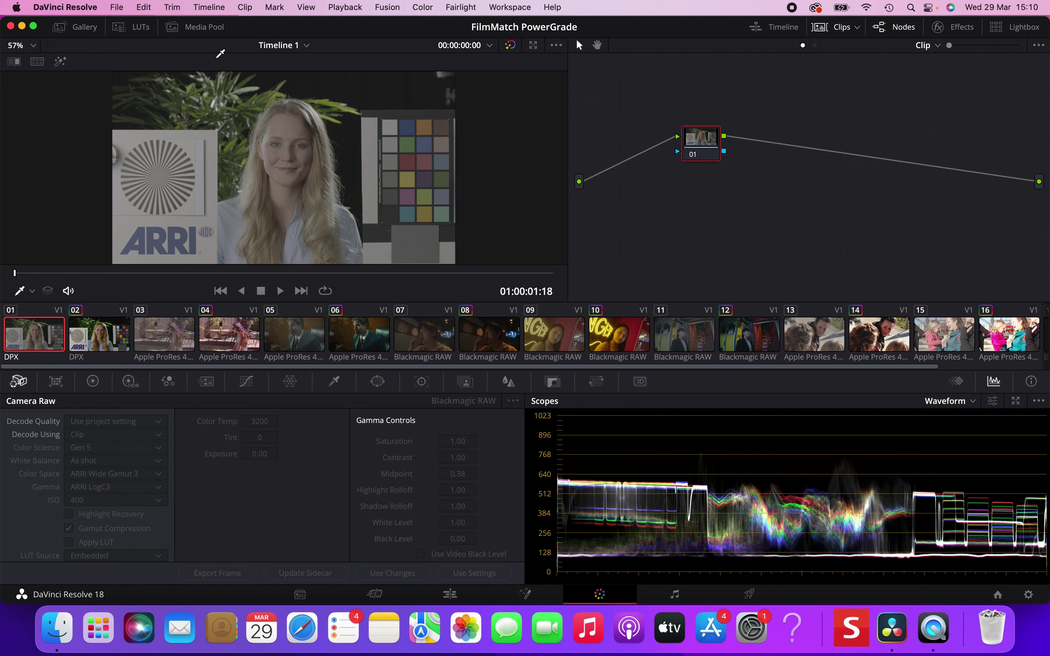
{"action": "left_click", "coordinate": [85, 30]}
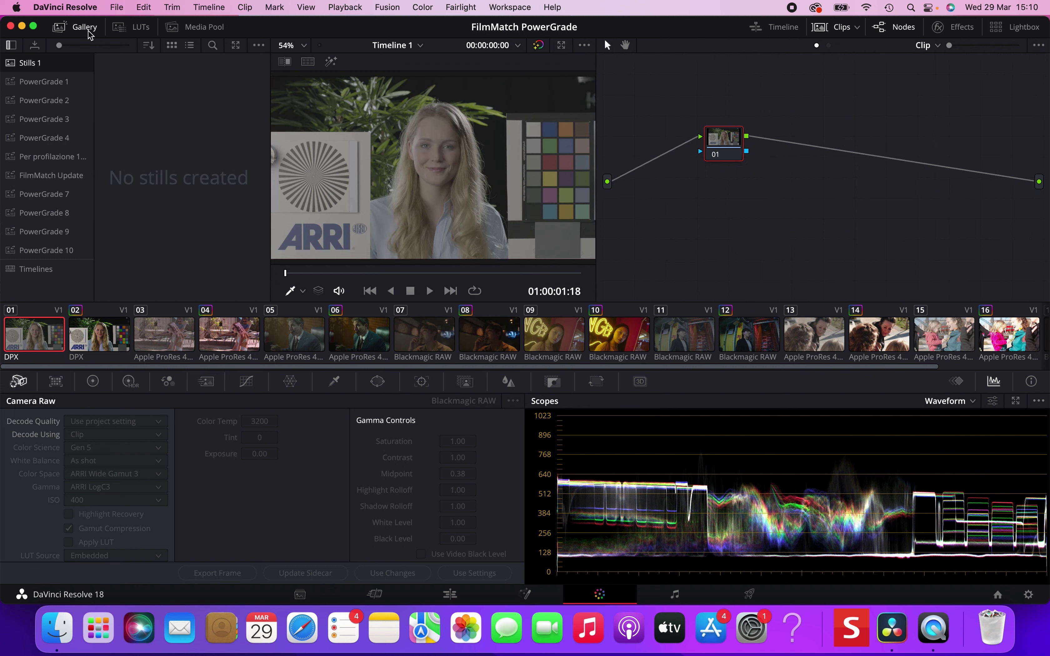
{"action": "left_click", "coordinate": [69, 252]}
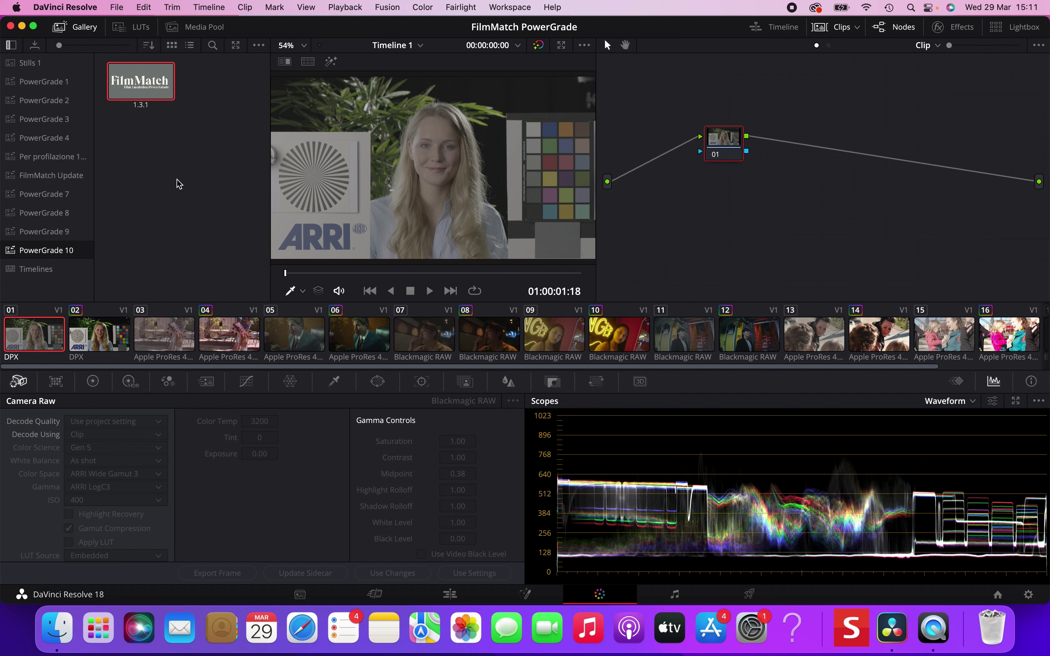
{"action": "right_click", "coordinate": [140, 98]}
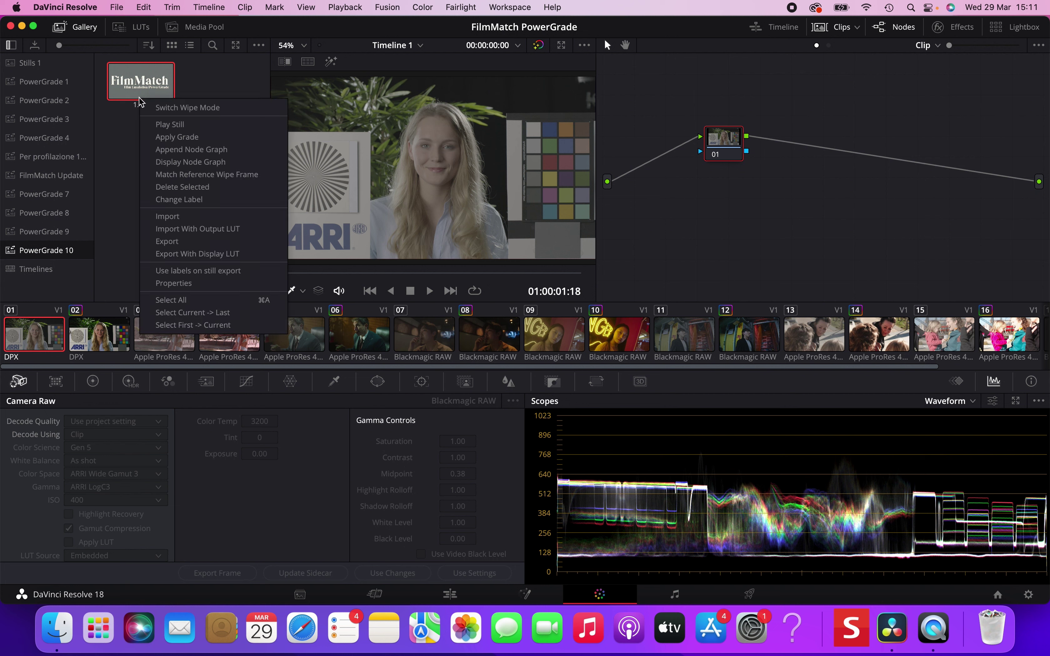
{"action": "left_click", "coordinate": [197, 138]}
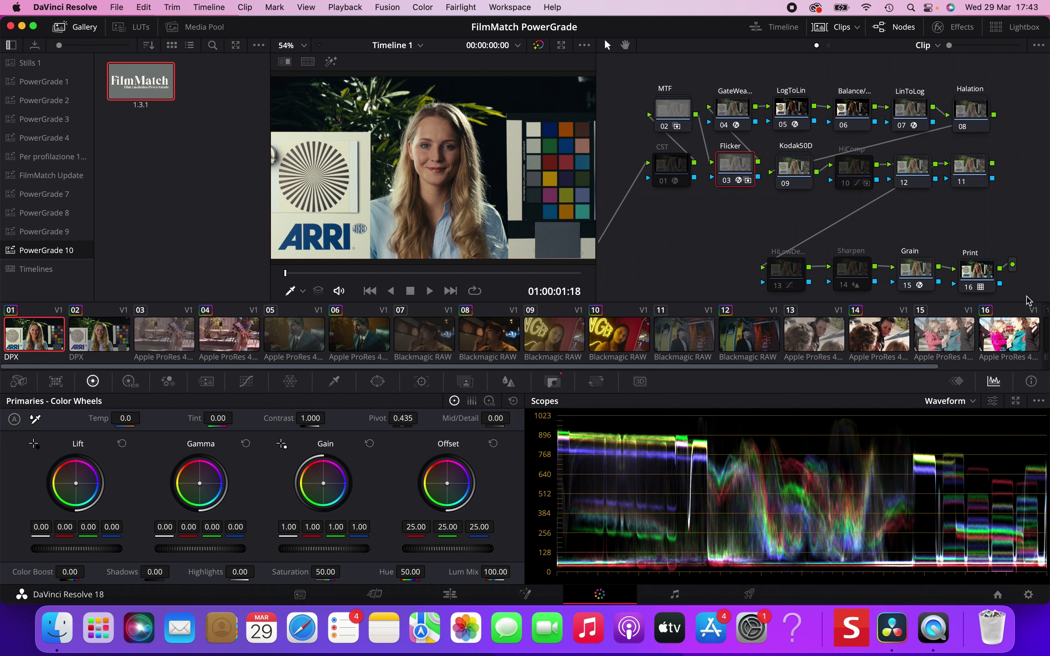
Step: Select the Kodak50D node 09 in the FilmMatch node tree
{"action": "left_click", "coordinate": [803, 170]}
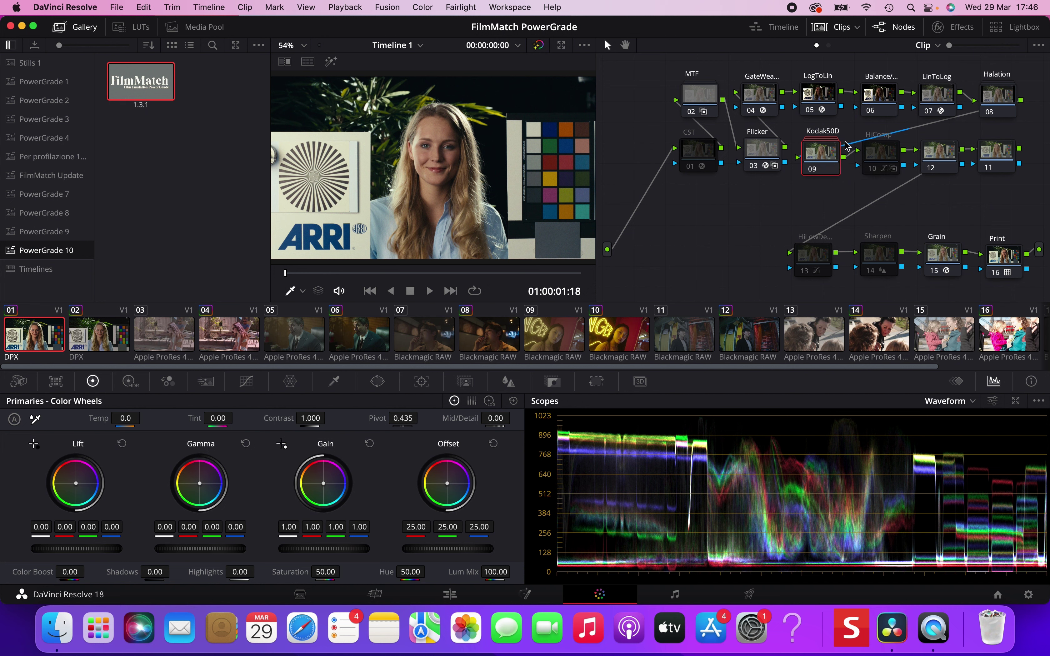
Step: Open the Kodak50D compound node, inspect its three Kodak 50D LUT nodes, then exit to the full tree
{"action": "right_click", "coordinate": [827, 157]}
{"action": "left_click", "coordinate": [844, 181]}
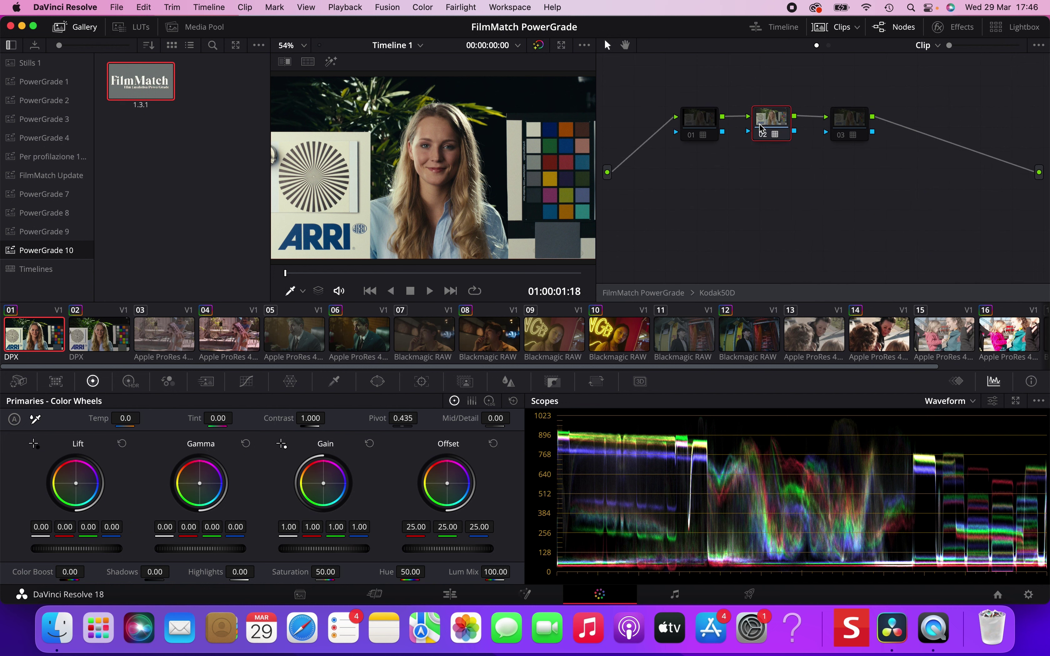
{"action": "mouse_move", "coordinate": [780, 120]}
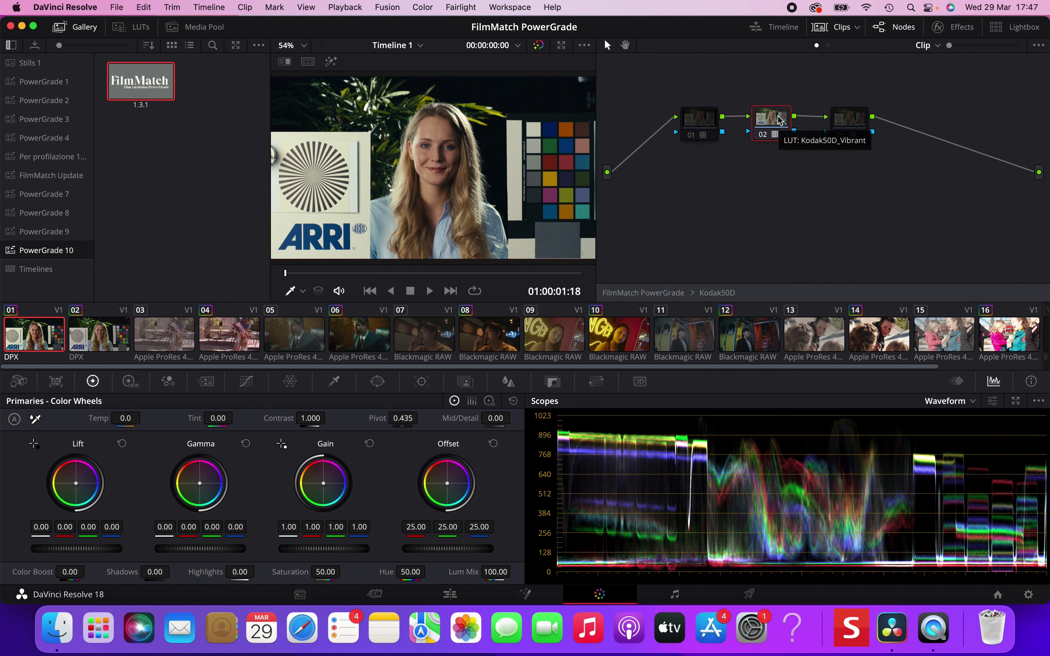
{"action": "mouse_move", "coordinate": [692, 135]}
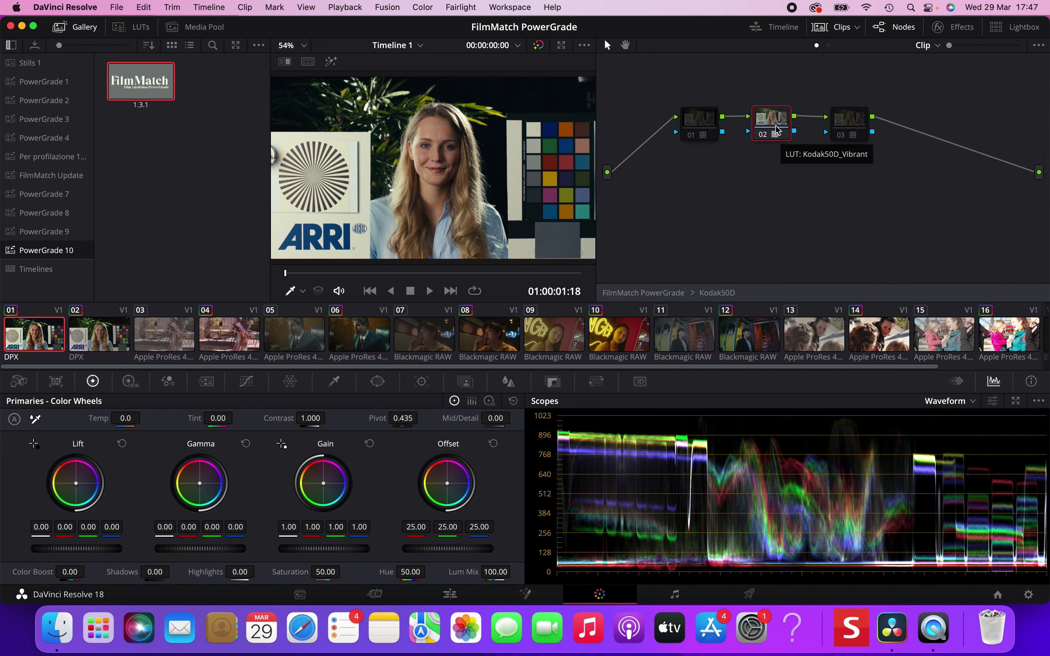
{"action": "mouse_move", "coordinate": [853, 132]}
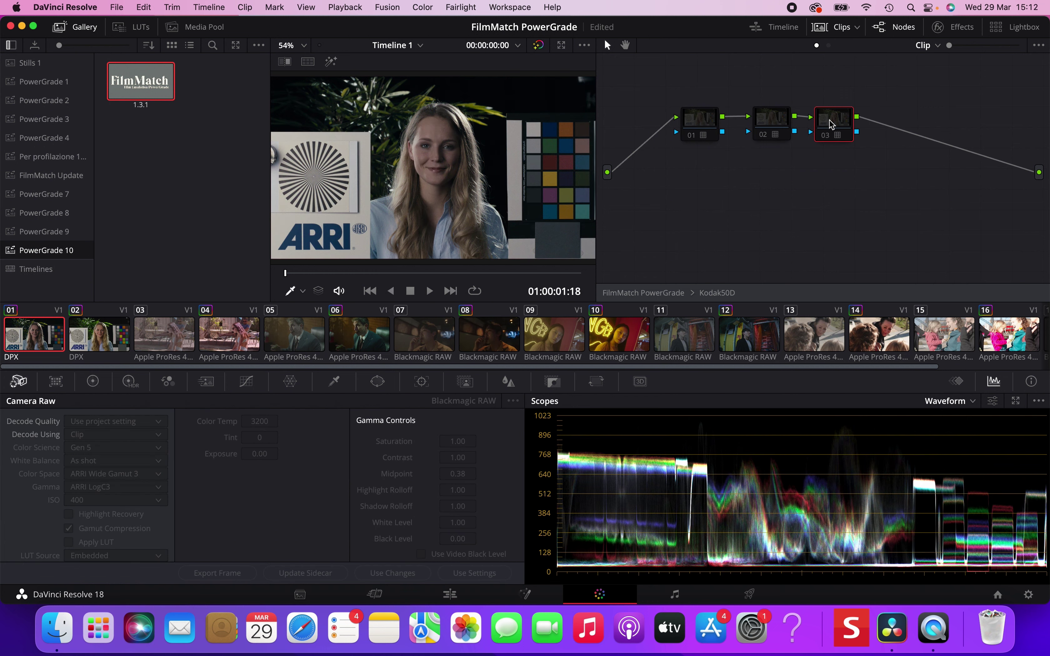
{"action": "left_click", "coordinate": [833, 124]}
{"action": "left_click", "coordinate": [667, 292]}
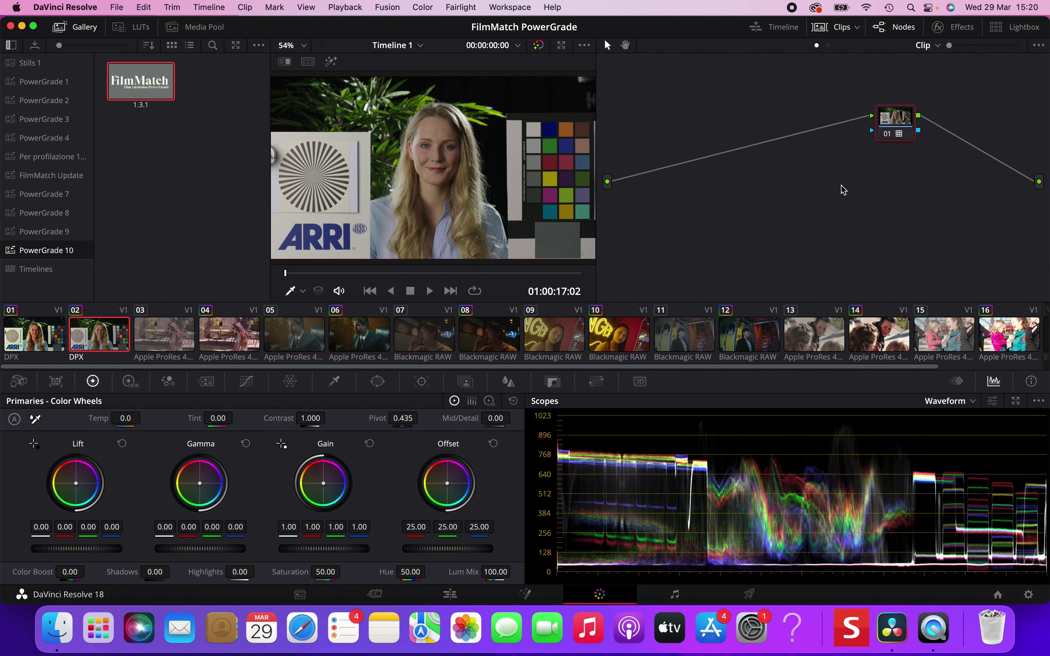
Step: Add a second node after node 01 and raise its saturation to 52.20
{"action": "key", "text": "alt+s"}
{"action": "left_click_drag", "start_coordinate": [895, 171], "coordinate": [705, 130]}
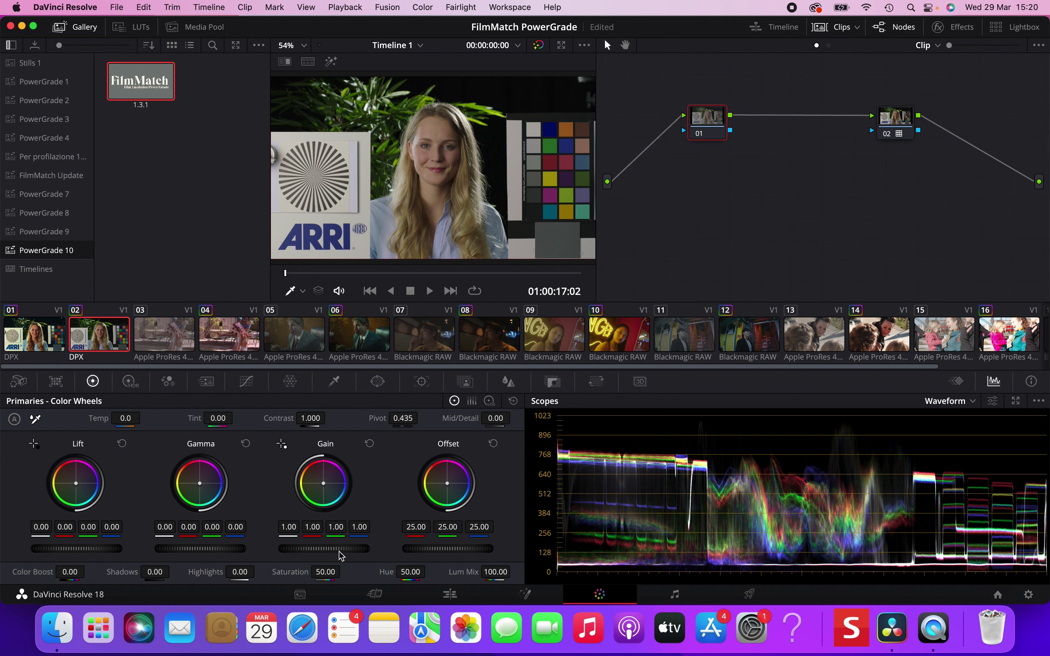
{"action": "left_click_drag", "start_coordinate": [321, 576], "coordinate": [344, 573]}
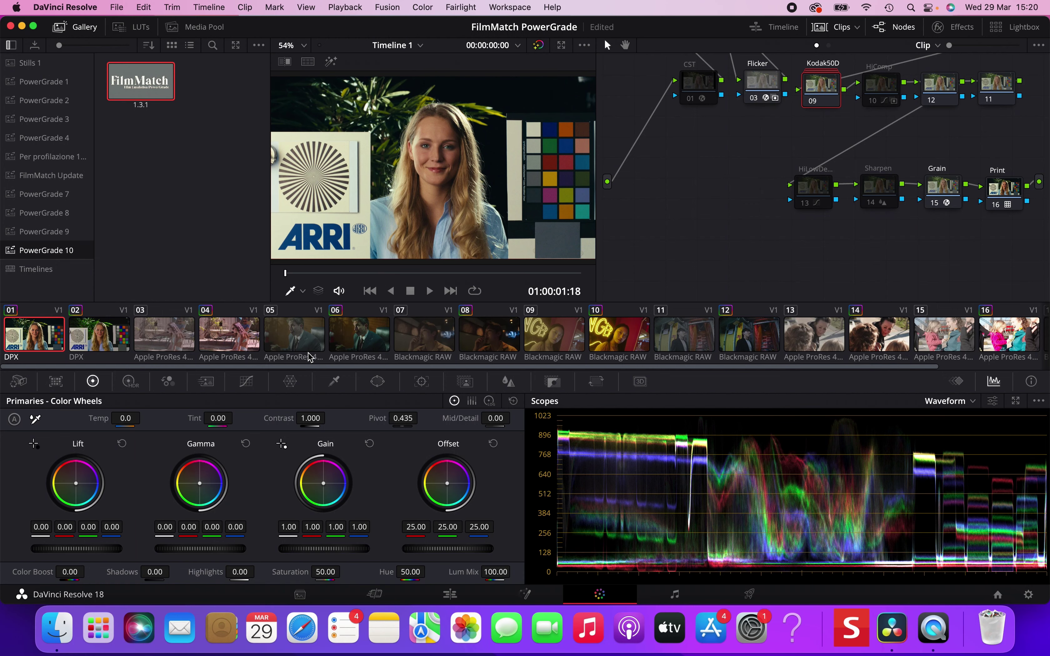
Step: On clip 06, compare the grade disabled and full screen, then bring up the FilmMatch still's options
{"action": "left_click", "coordinate": [378, 336]}
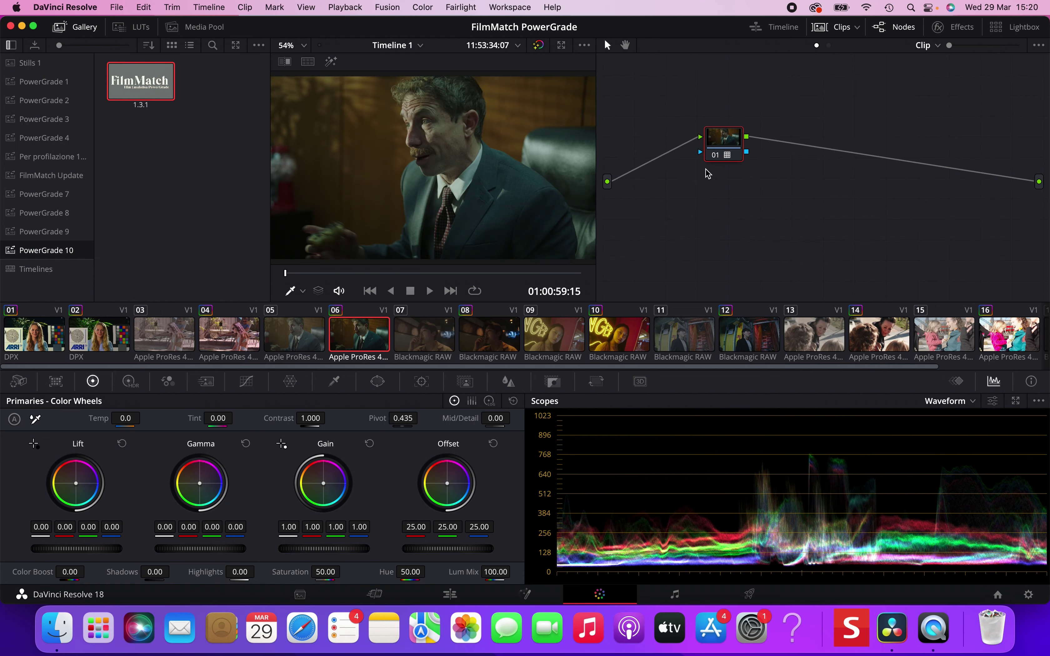
{"action": "key", "text": "super+d"}
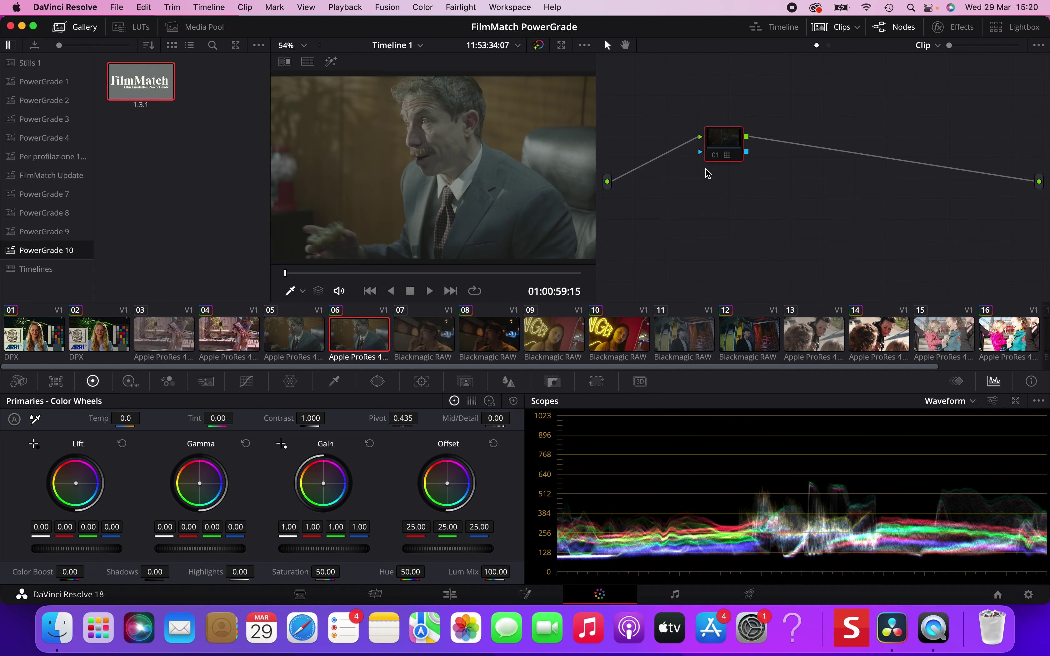
{"action": "key", "text": "super+d"}
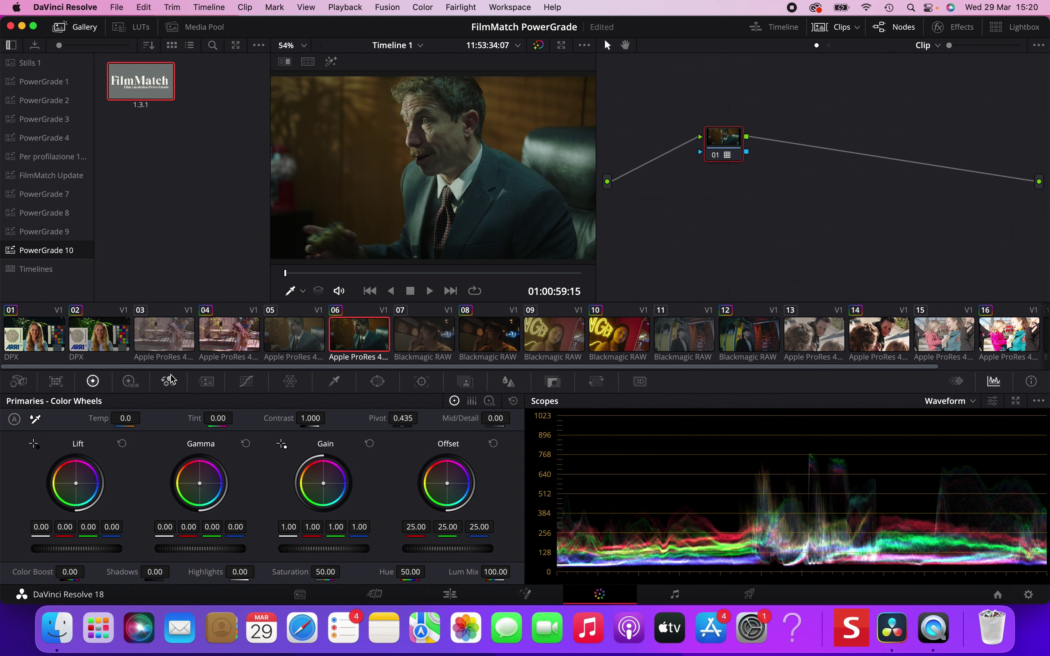
{"action": "key", "text": "super+d"}
{"action": "right_click", "coordinate": [151, 93]}
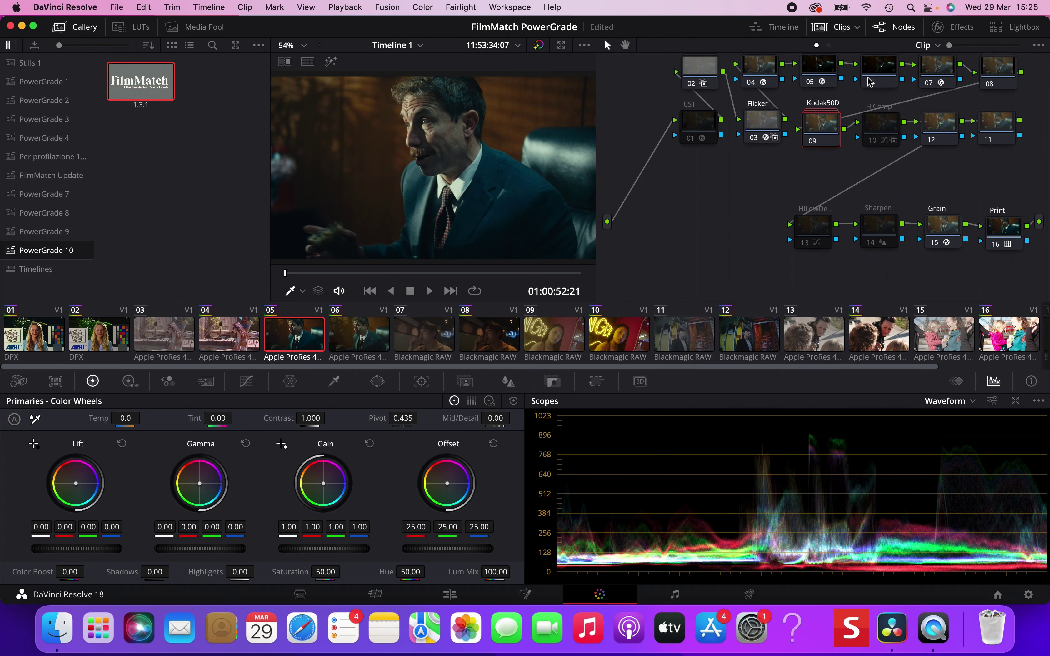
{"action": "right_click", "coordinate": [817, 151]}
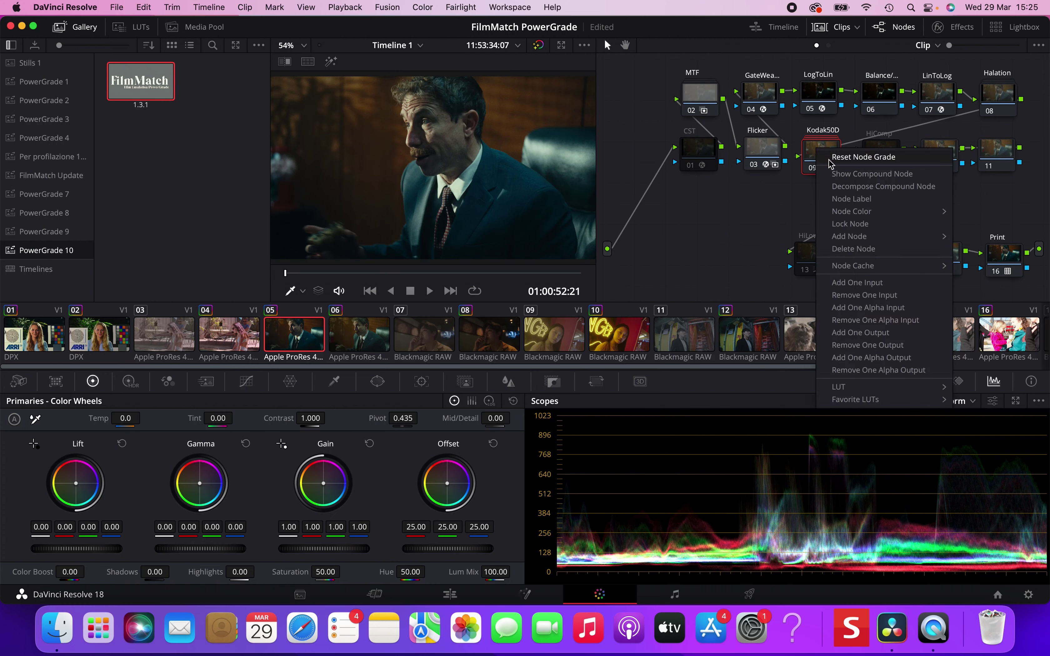
{"action": "left_click", "coordinate": [845, 174]}
{"action": "left_click", "coordinate": [766, 138]}
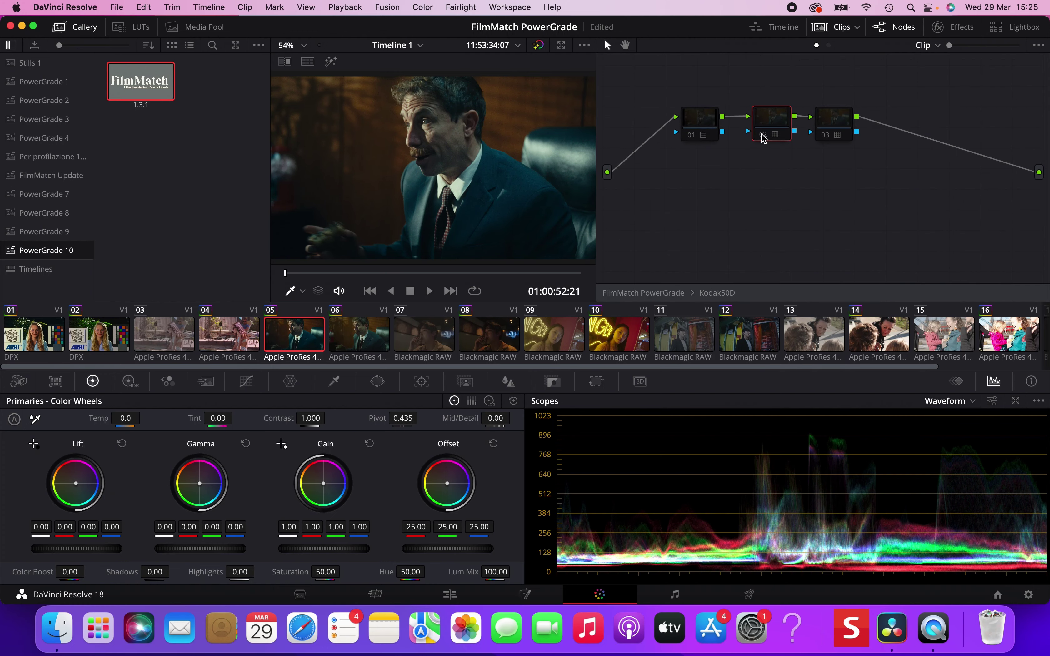
{"action": "left_click", "coordinate": [827, 138]}
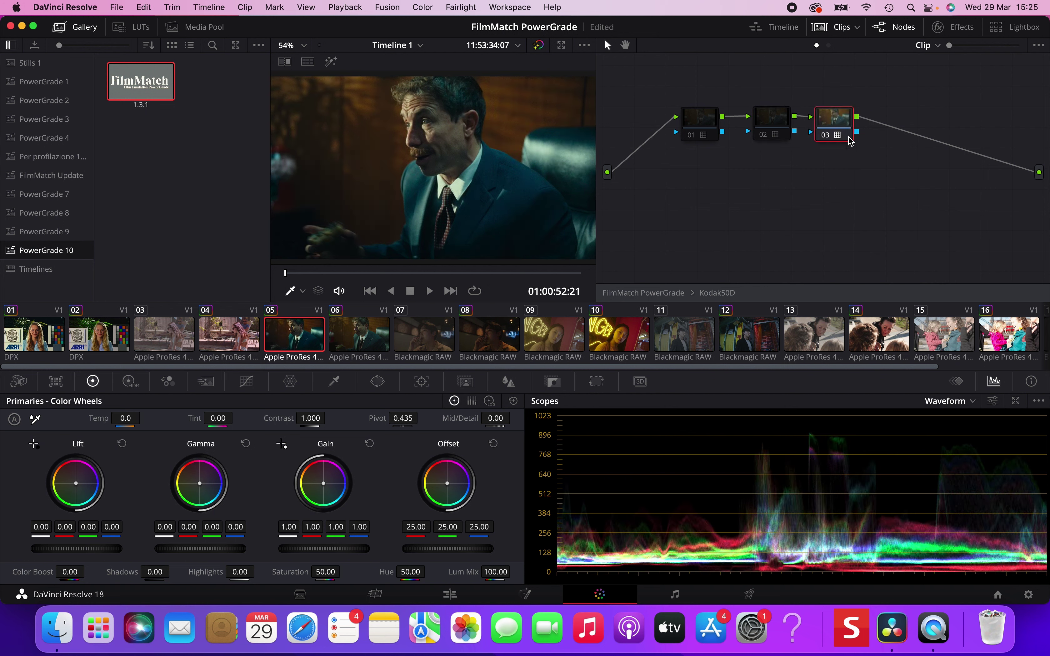
{"action": "left_click", "coordinate": [644, 293]}
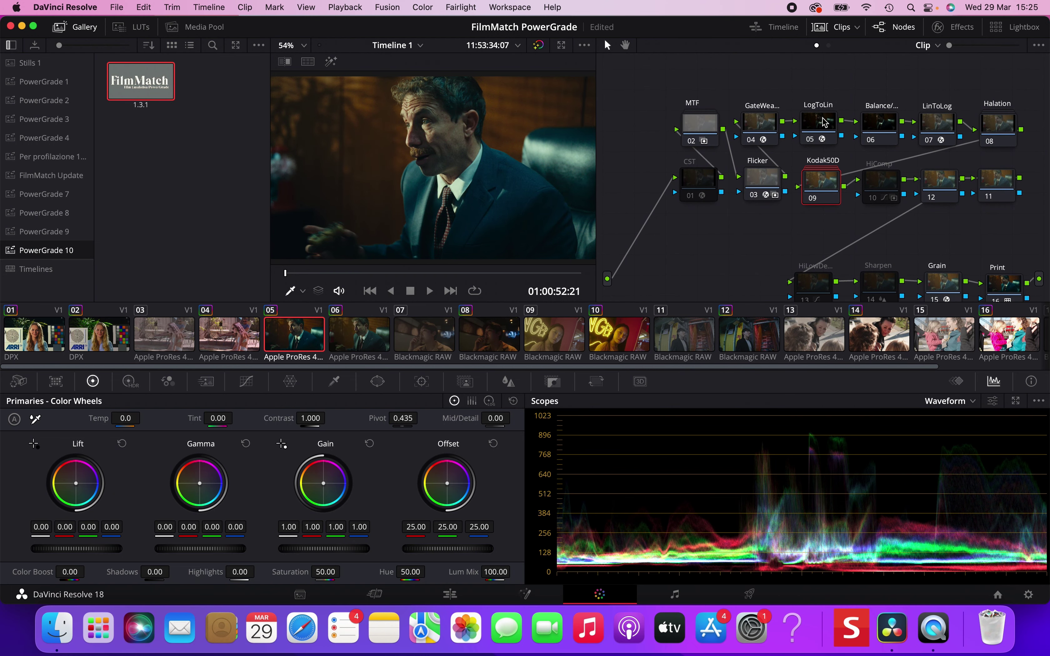
Step: Inspect the LogToLin node's colour space settings with the stills gallery hidden
{"action": "left_click", "coordinate": [823, 122]}
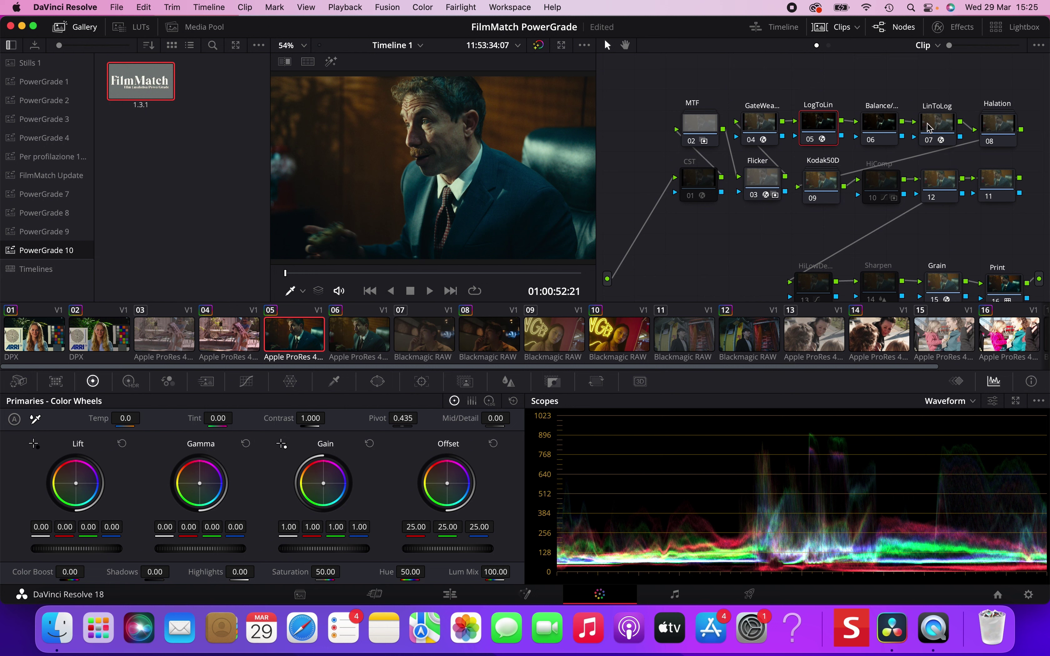
{"action": "key", "text": "shift+g"}
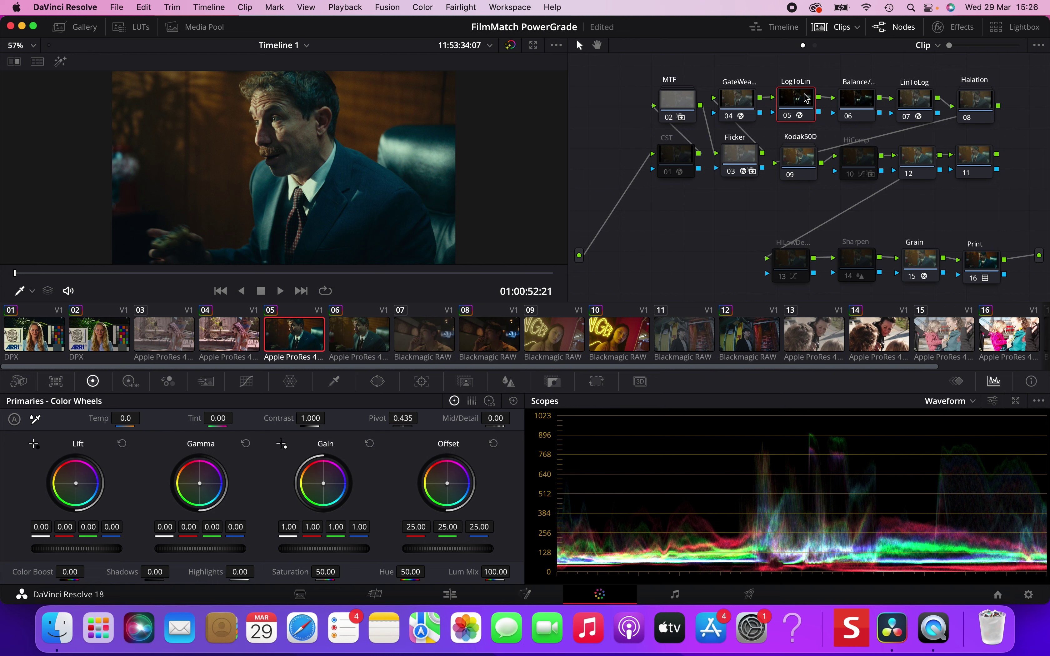
{"action": "left_click", "coordinate": [953, 30]}
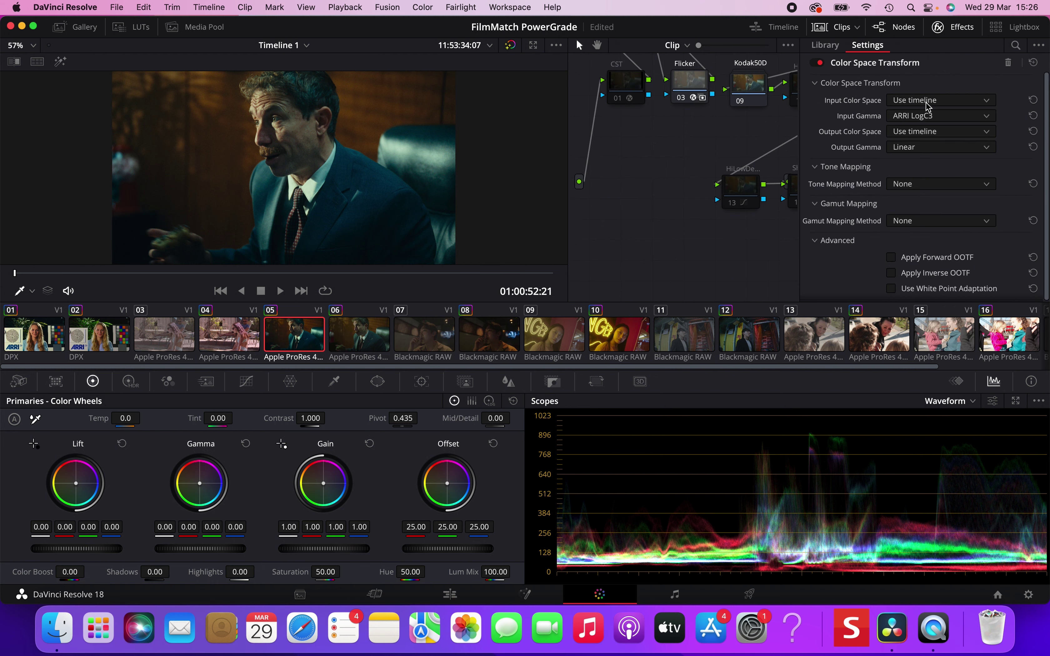
{"action": "left_click", "coordinate": [952, 27]}
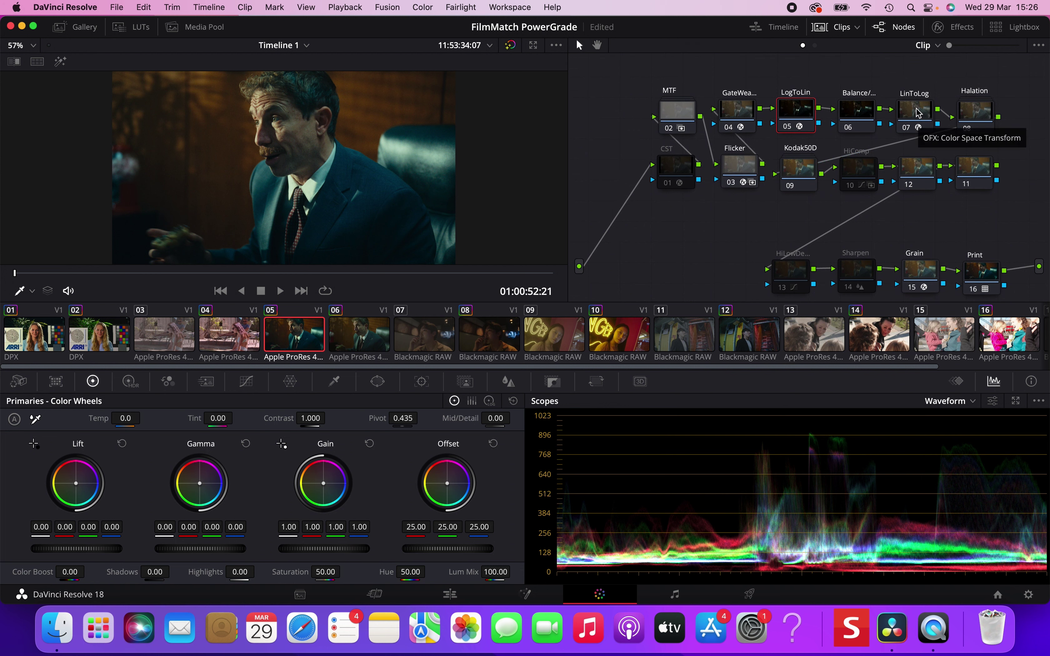
Step: Inspect the LinToLog colour space settings, compare with both conversions disabled, then select Balance
{"action": "left_click", "coordinate": [918, 113]}
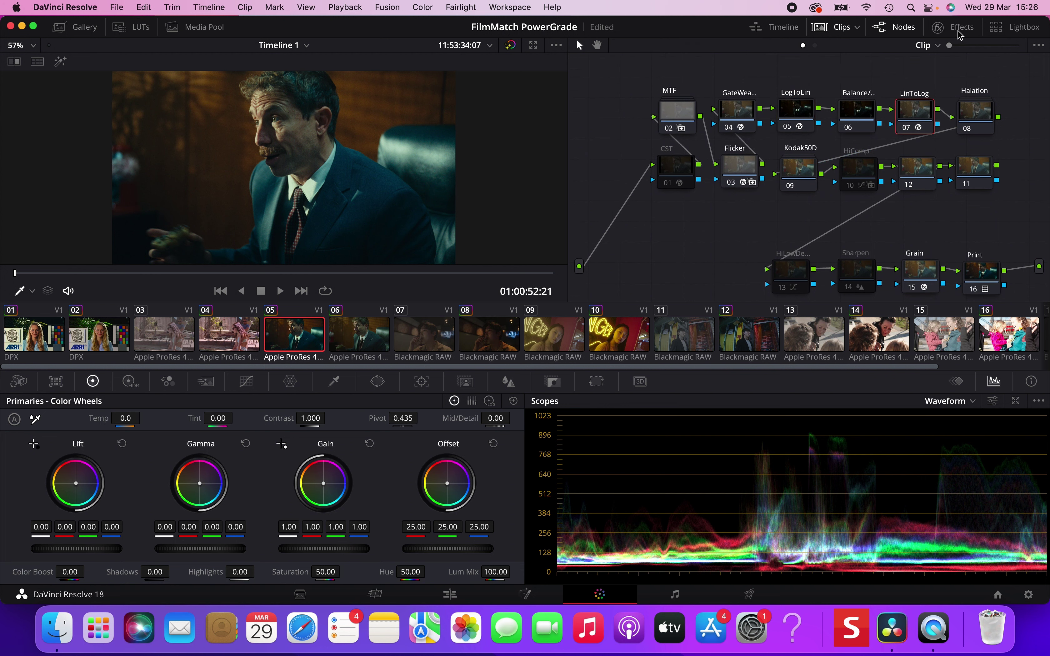
{"action": "left_click", "coordinate": [959, 31]}
{"action": "left_click", "coordinate": [957, 28]}
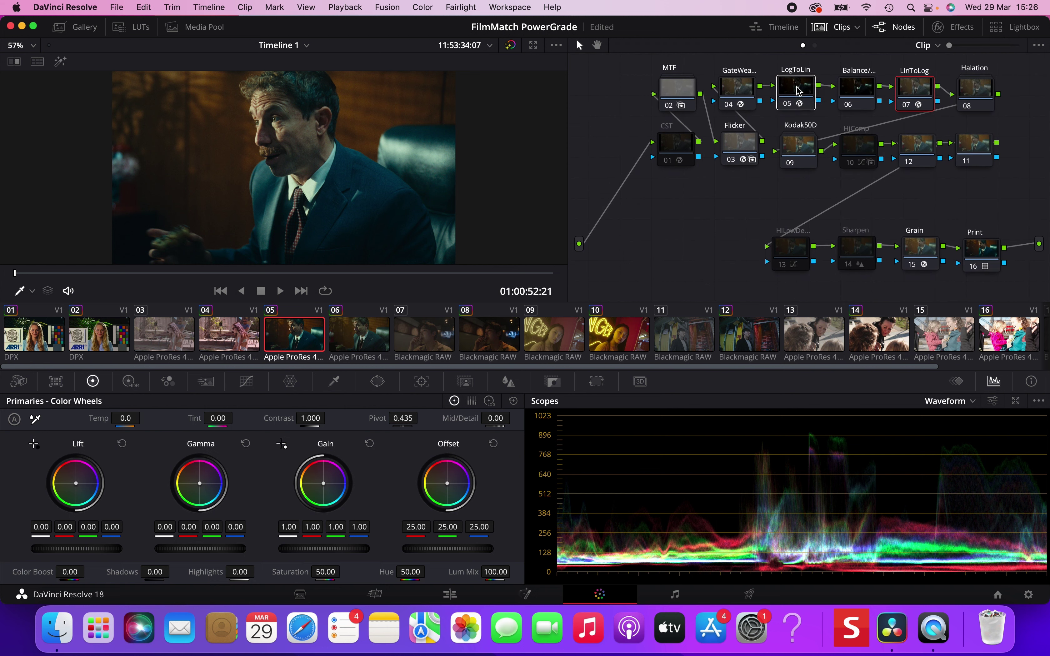
{"action": "key", "text": "super+d"}
{"action": "key", "text": "super+d"}
{"action": "left_click", "coordinate": [858, 101]}
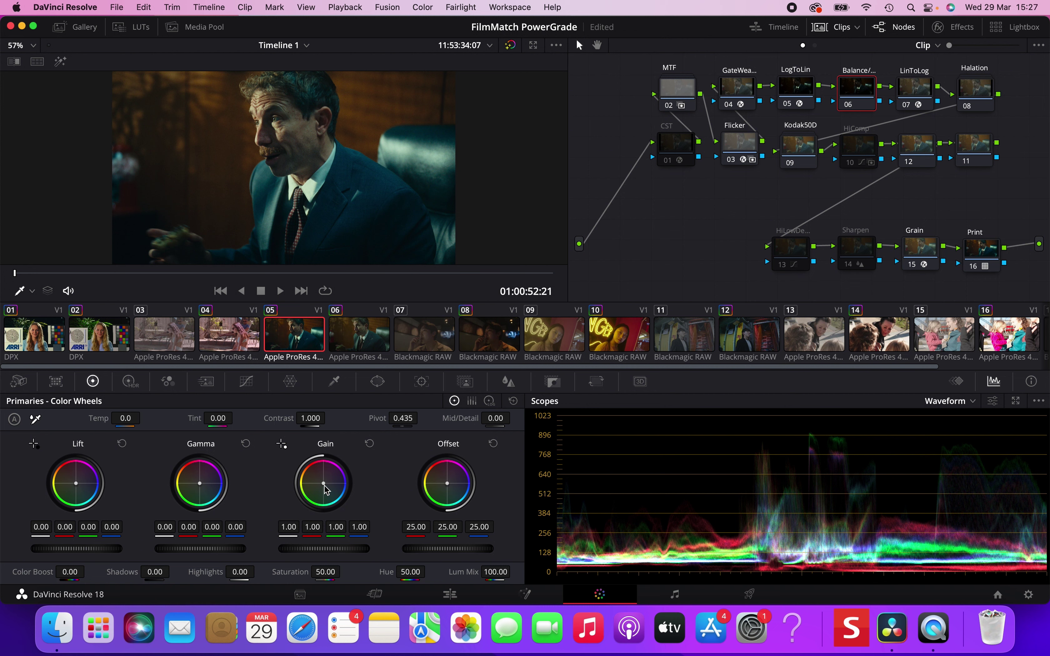
Step: Warm the Balance gain to red 1.19, green 1.09, blue 0.93 and raise master gain to 1.10
{"action": "left_click_drag", "start_coordinate": [323, 484], "coordinate": [322, 482]}
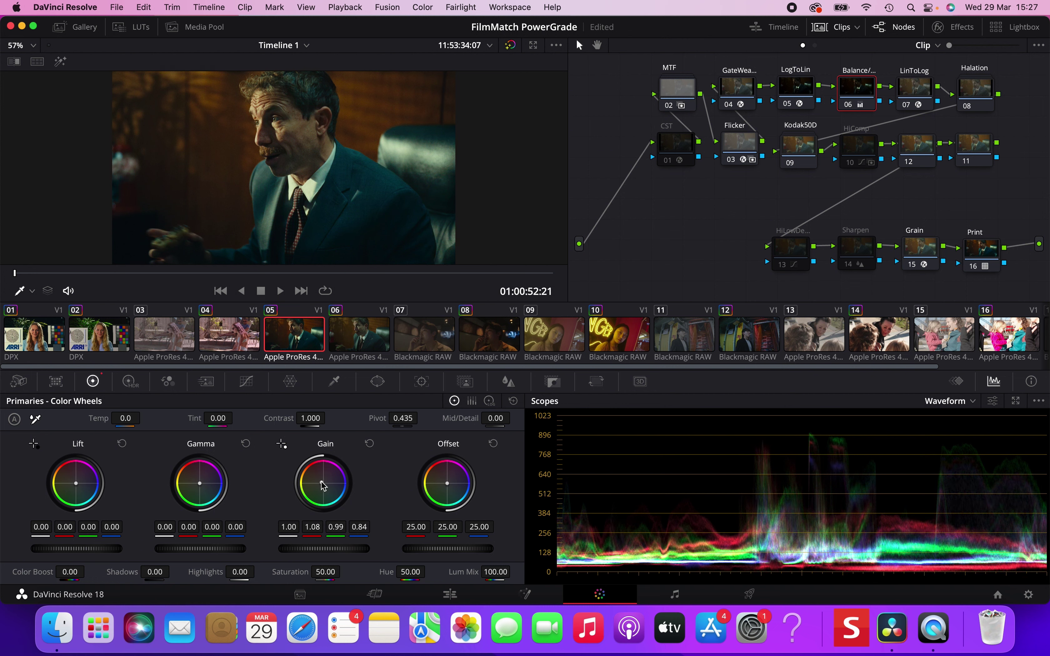
{"action": "left_click_drag", "start_coordinate": [323, 549], "coordinate": [349, 548]}
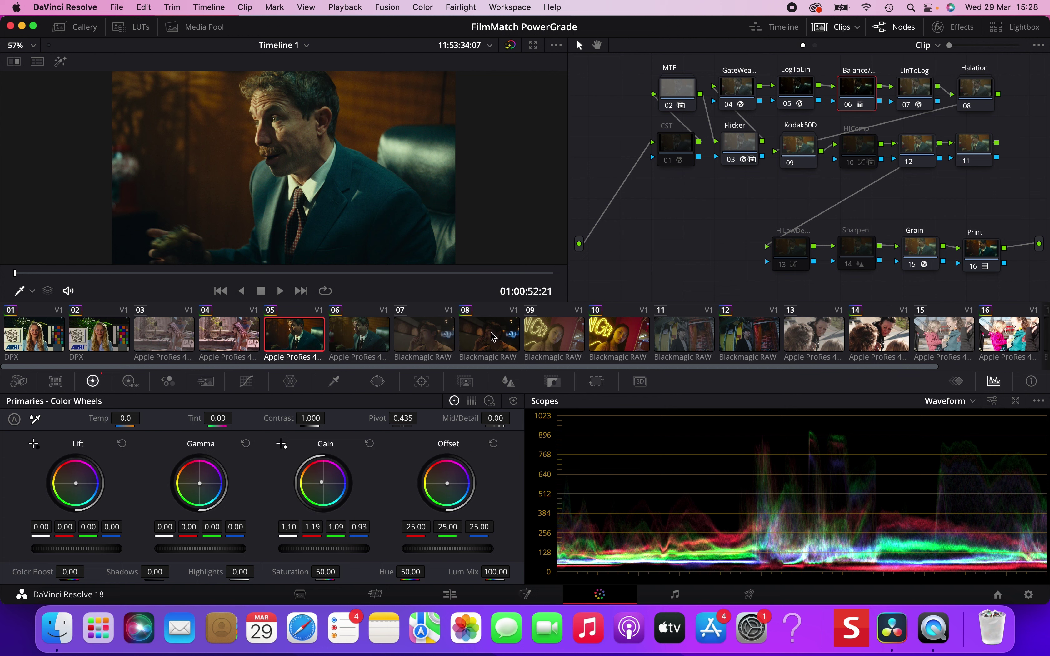
Step: Reposition clip 08's node, then apply the FilmMatch PowerGrade from the gallery to clip 07
{"action": "left_click", "coordinate": [487, 344]}
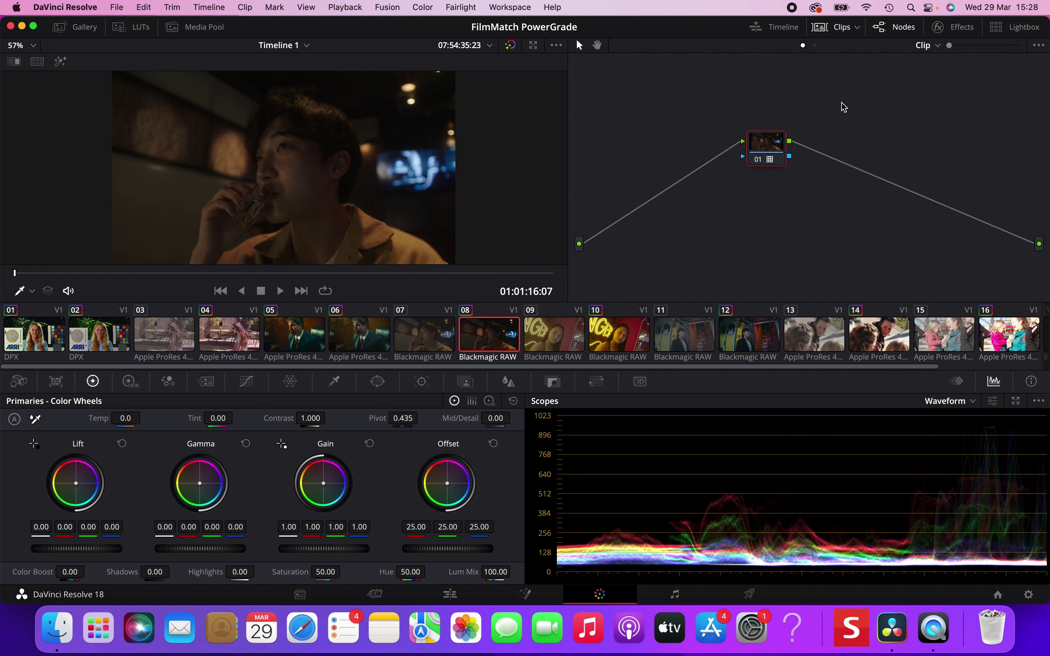
{"action": "left_click_drag", "start_coordinate": [774, 151], "coordinate": [834, 169]}
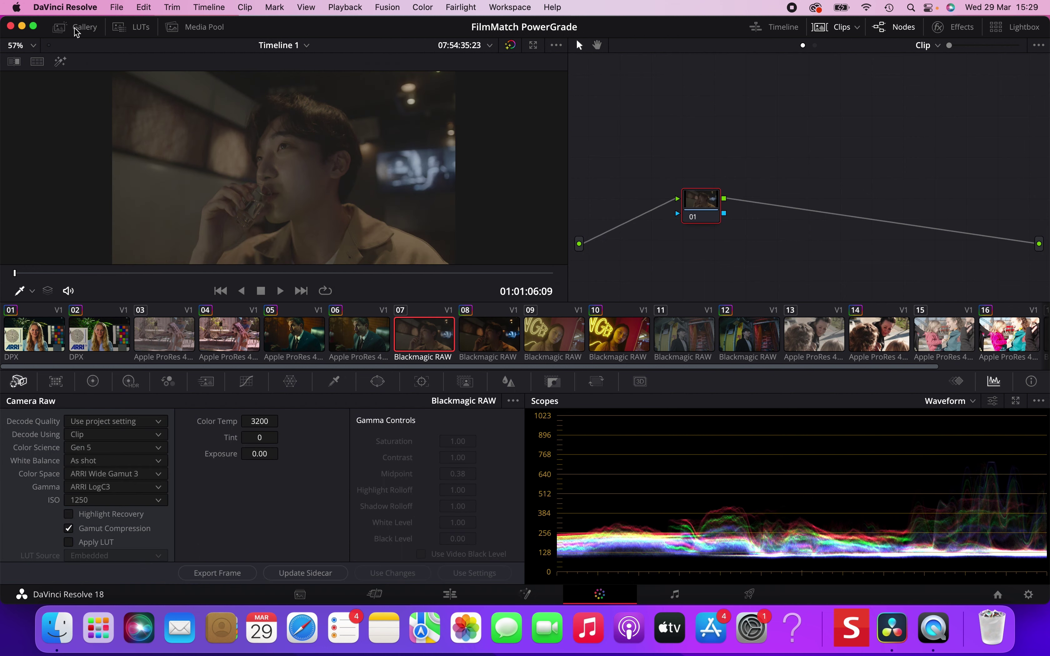
{"action": "left_click", "coordinate": [78, 27]}
{"action": "right_click", "coordinate": [139, 102]}
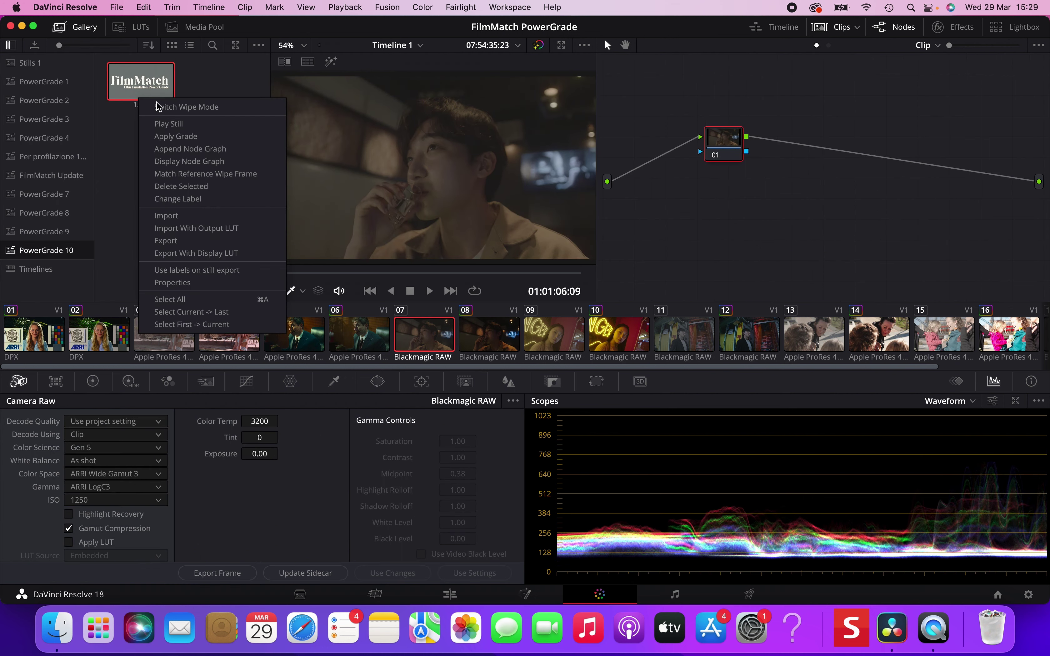
{"action": "left_click", "coordinate": [181, 134]}
{"action": "scroll", "coordinate": [838, 104], "scroll_direction": "up", "scroll_amount": 5}
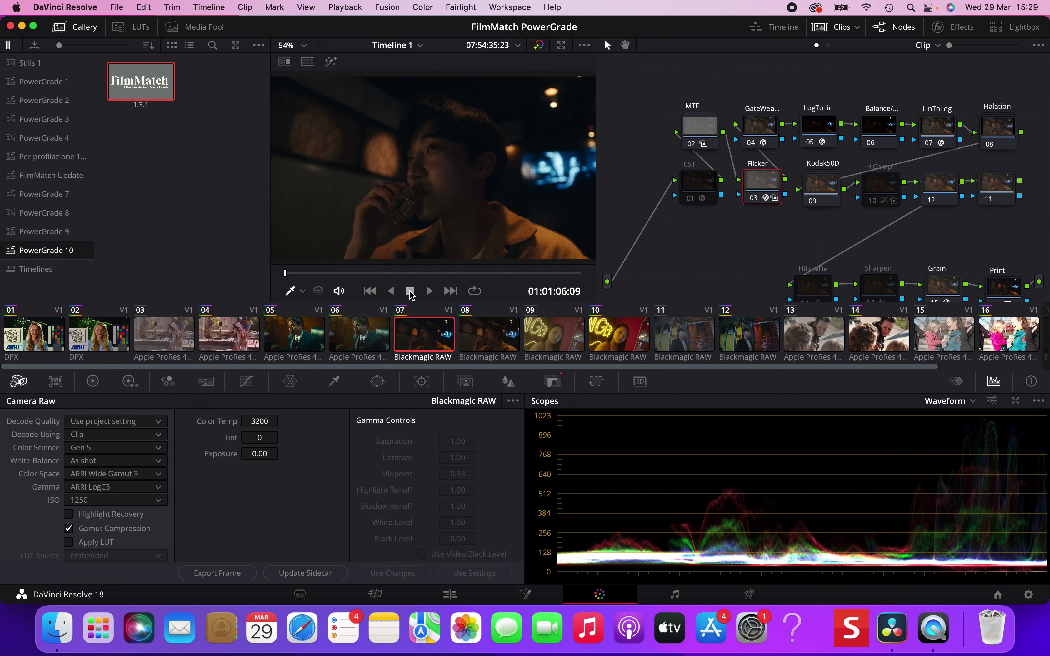
Step: Move clip 08's node higher and raise its RAW exposure to 0.93
{"action": "left_click", "coordinate": [489, 346]}
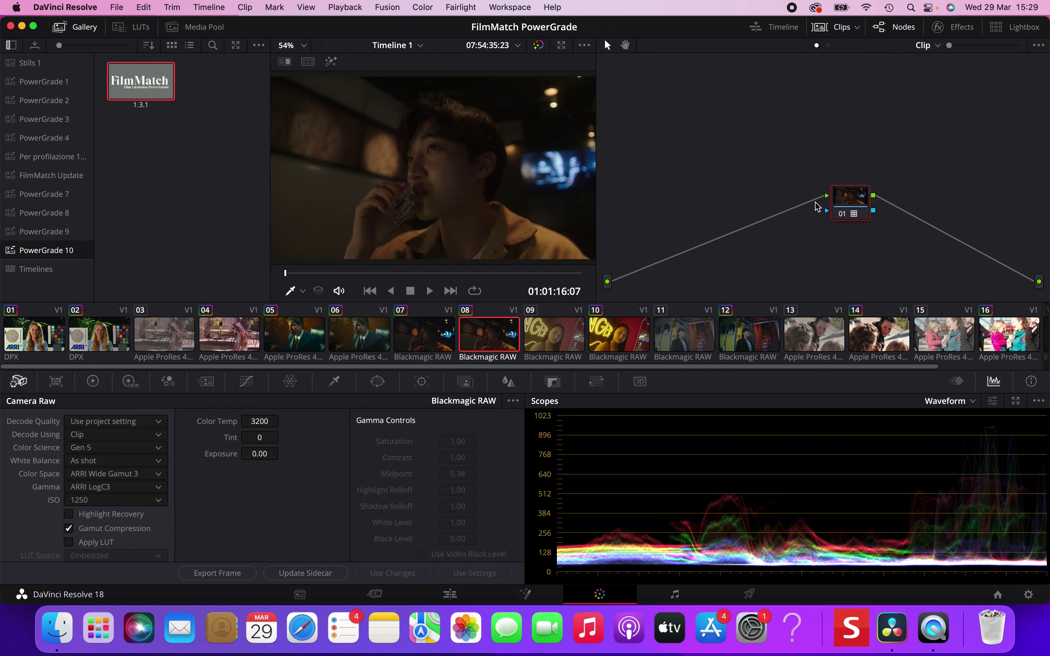
{"action": "left_click_drag", "start_coordinate": [848, 204], "coordinate": [831, 170]}
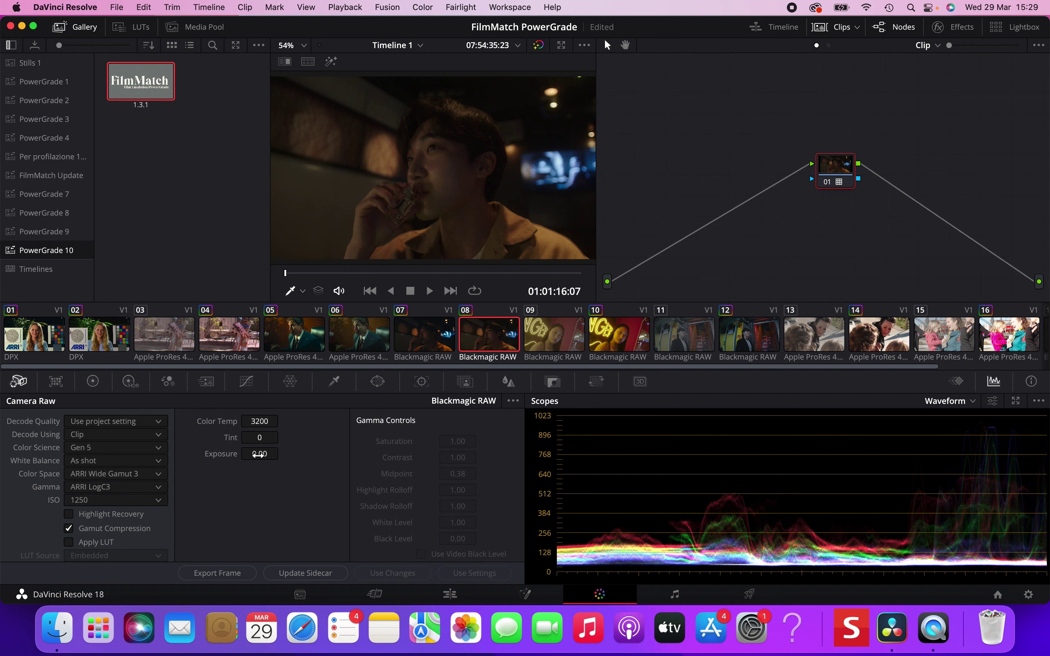
{"action": "left_click_drag", "start_coordinate": [282, 453], "coordinate": [255, 459]}
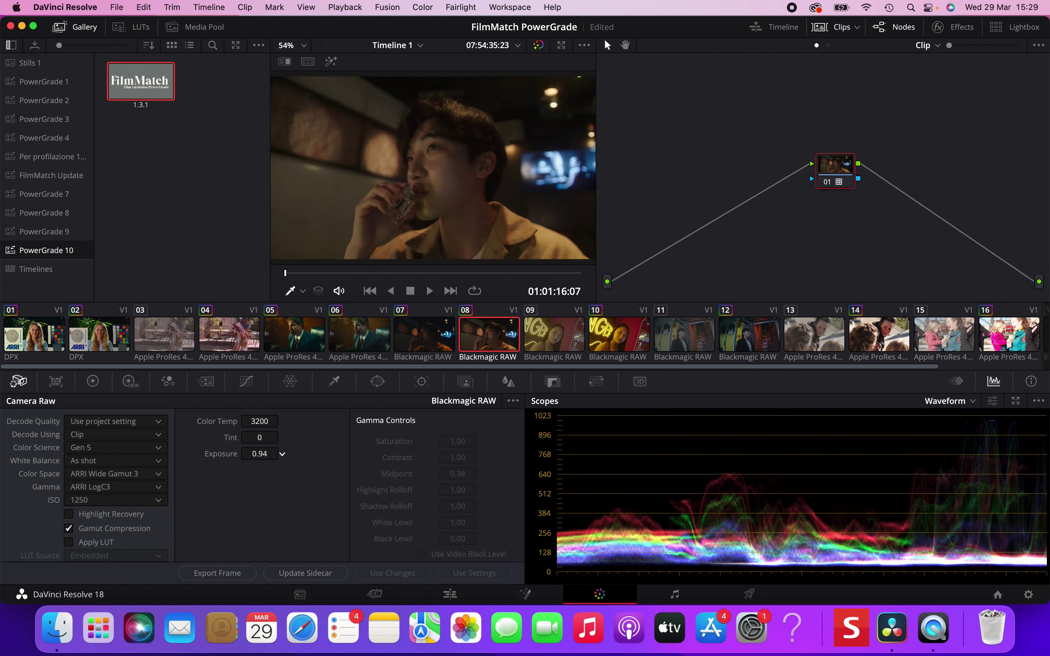
Step: Set clip 07's RAW exposure back to 0.00 and select node 06
{"action": "left_click", "coordinate": [422, 339]}
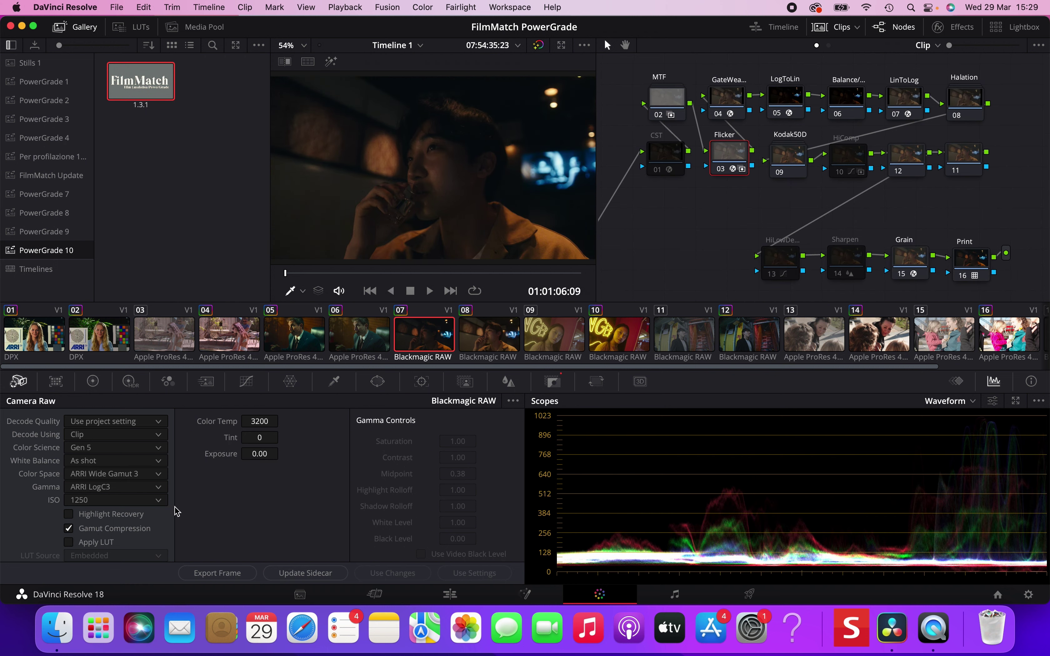
{"action": "left_click_drag", "start_coordinate": [282, 453], "coordinate": [308, 453]}
{"action": "left_click", "coordinate": [258, 454]}
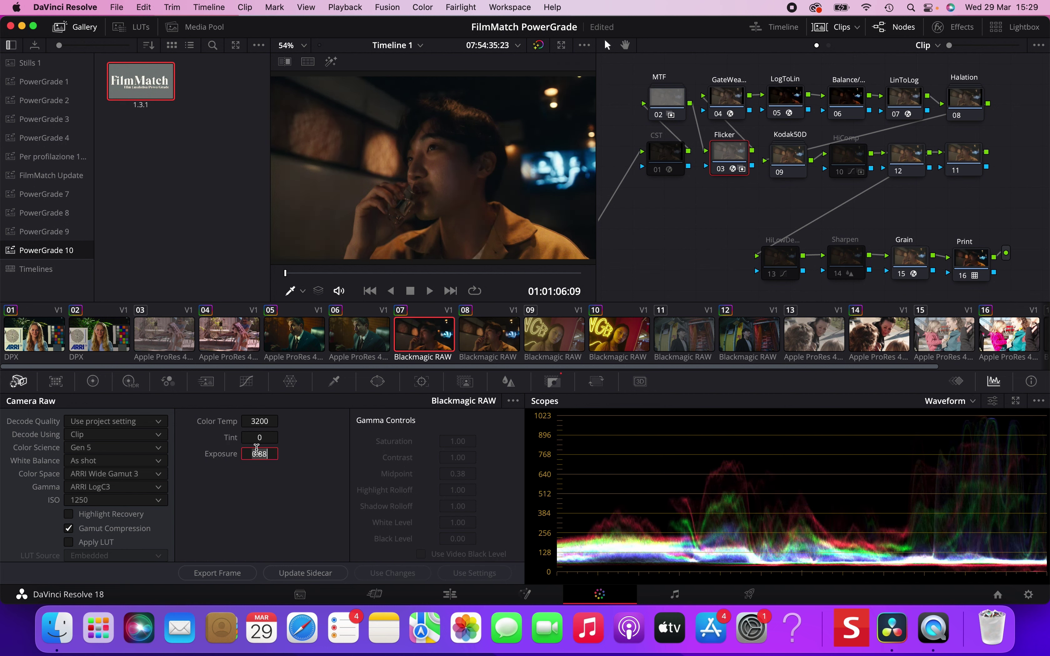
{"action": "type", "text": "0"}
{"action": "key", "text": "Return"}
{"action": "left_click", "coordinate": [852, 100]}
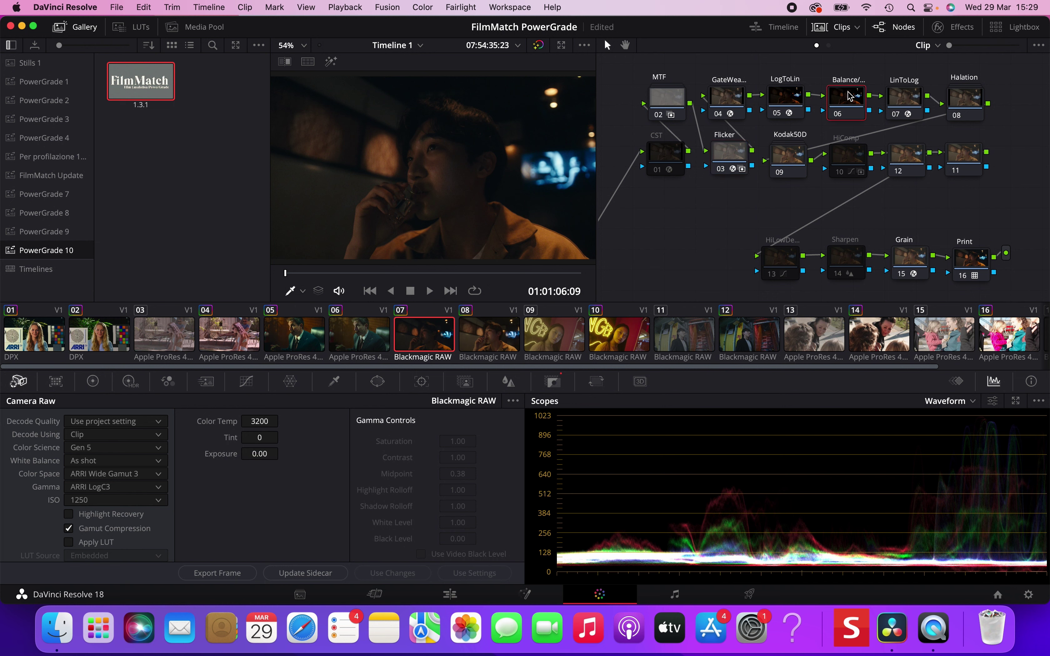
Step: Raise node 06's master Gain to 1.99 on the Primary wheels, checking the night shot full screen
{"action": "left_click", "coordinate": [93, 381]}
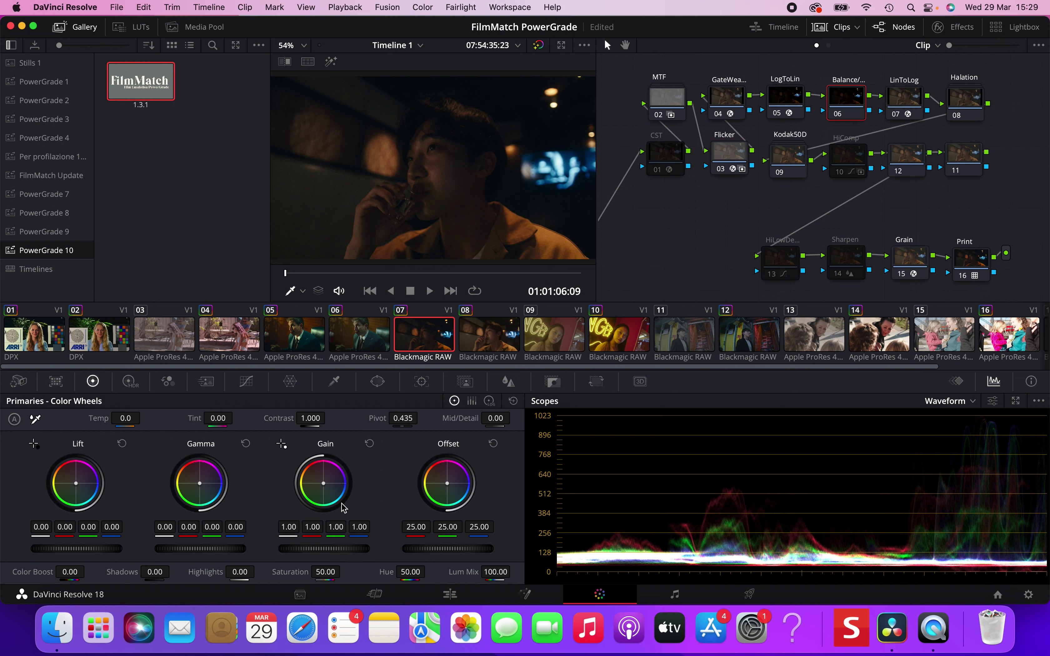
{"action": "left_click_drag", "start_coordinate": [300, 549], "coordinate": [343, 551]}
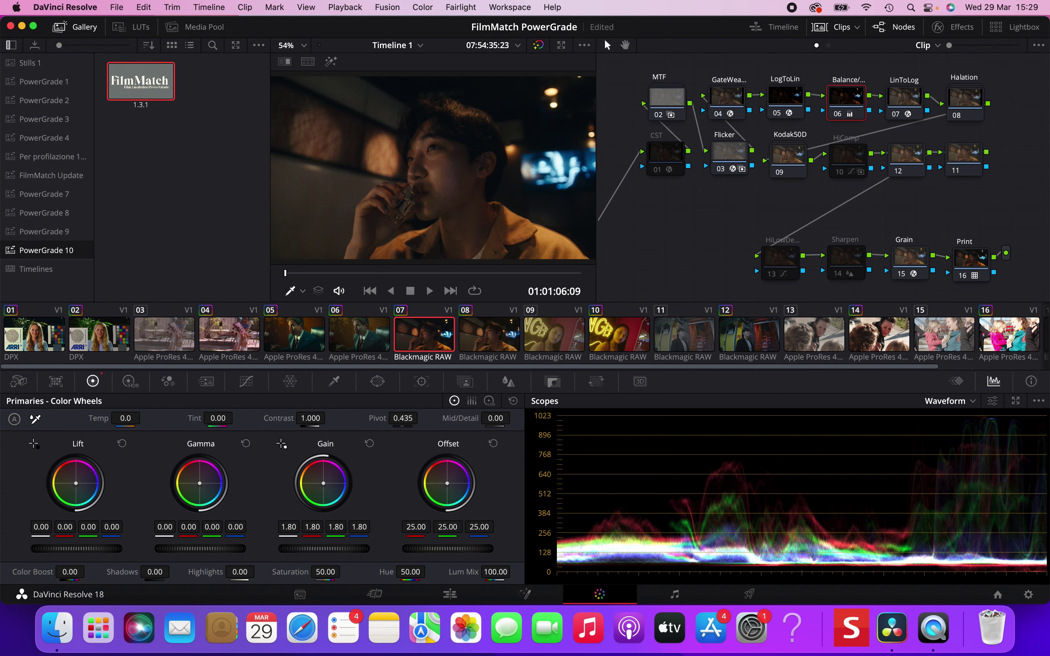
{"action": "key", "text": "super+f"}
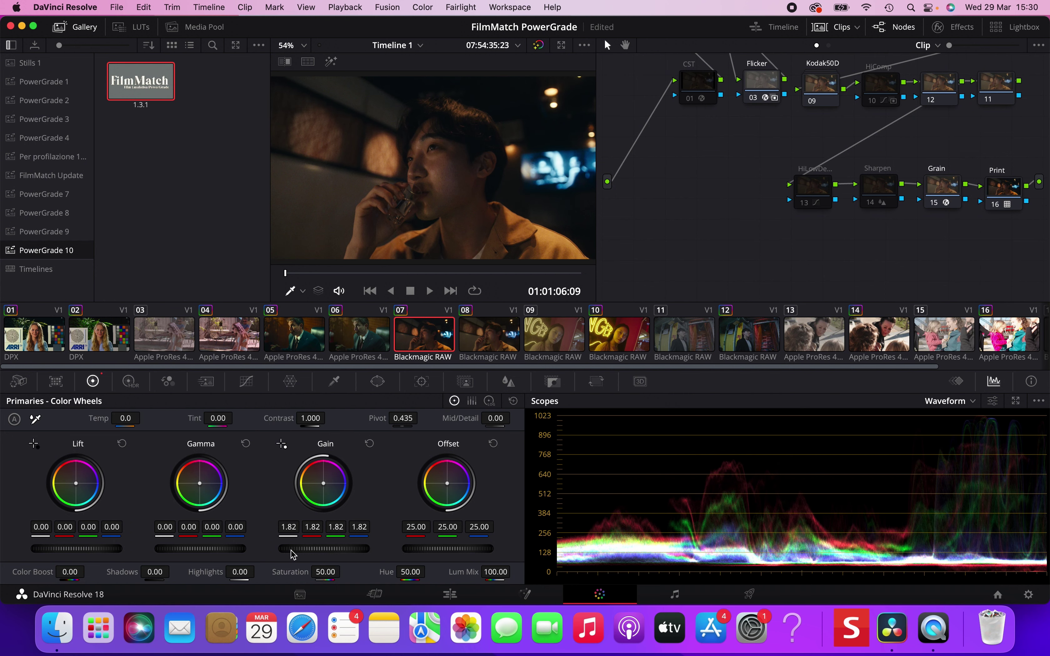
{"action": "left_click_drag", "start_coordinate": [323, 549], "coordinate": [343, 549]}
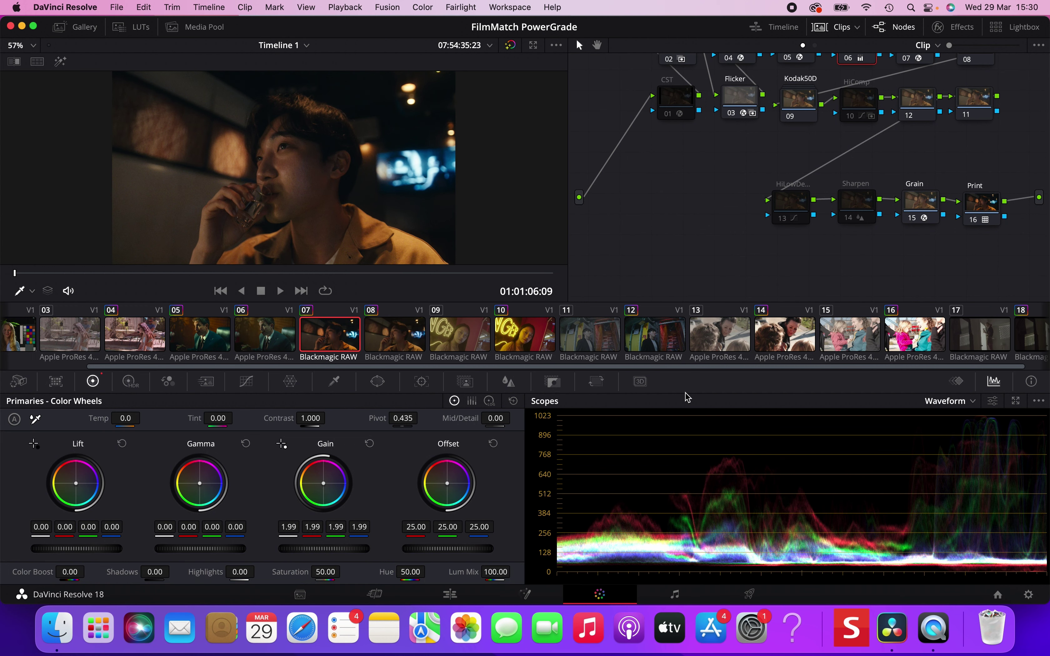
Step: Compare clip 14 with node 02 toggled, then select clip 13 and shift its node 01 left
{"action": "left_click", "coordinate": [779, 344]}
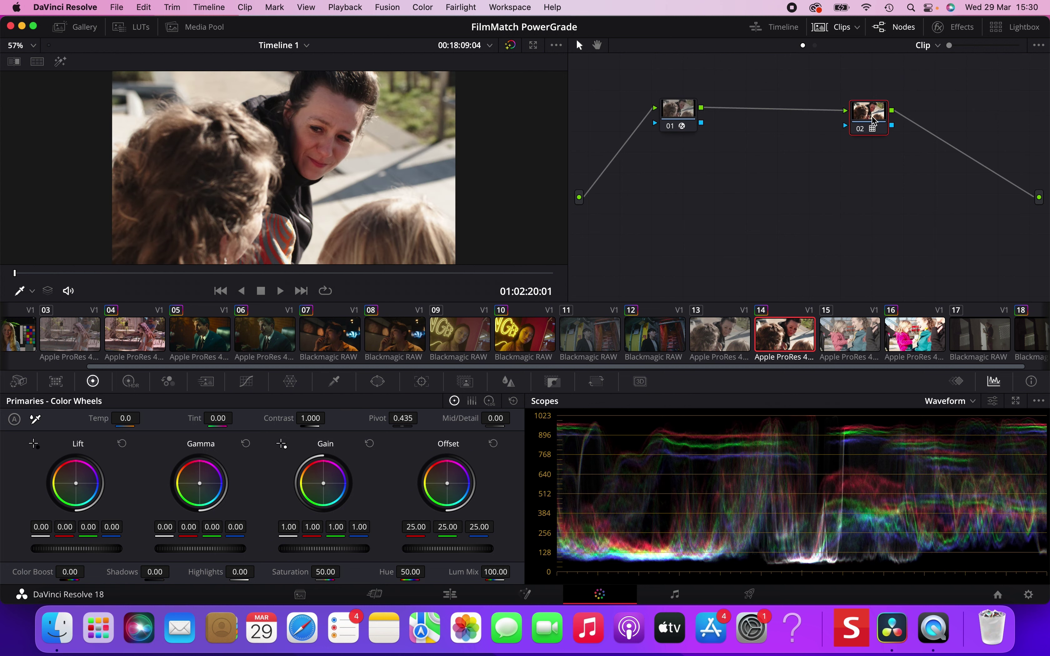
{"action": "key", "text": "ctrl+d"}
{"action": "key", "text": "ctrl+d"}
{"action": "left_click", "coordinate": [736, 326]}
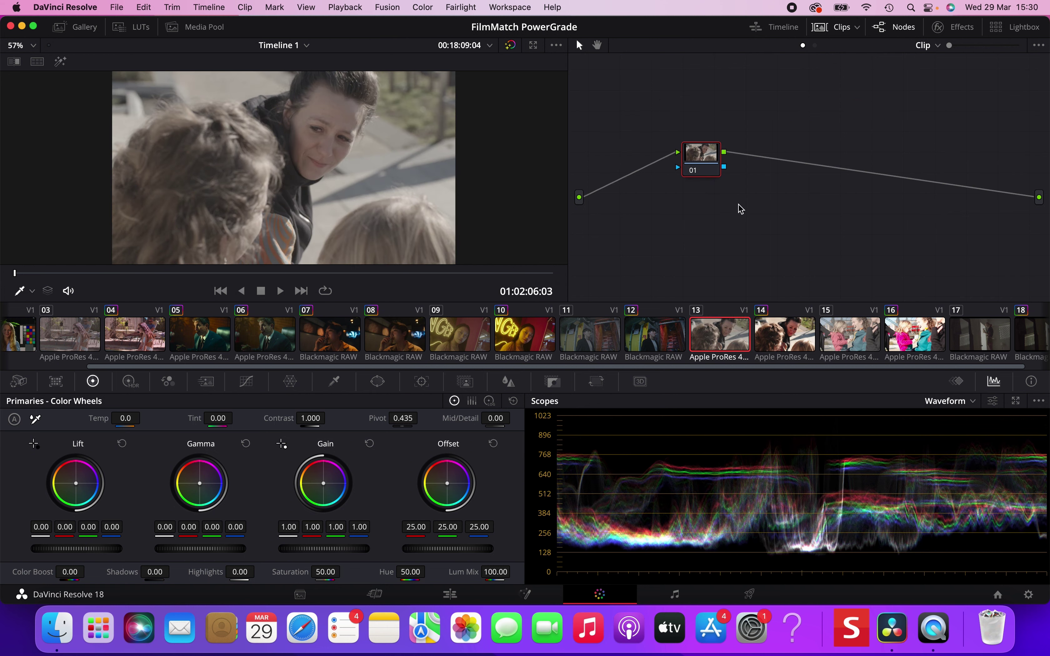
{"action": "left_click_drag", "start_coordinate": [704, 164], "coordinate": [668, 163]}
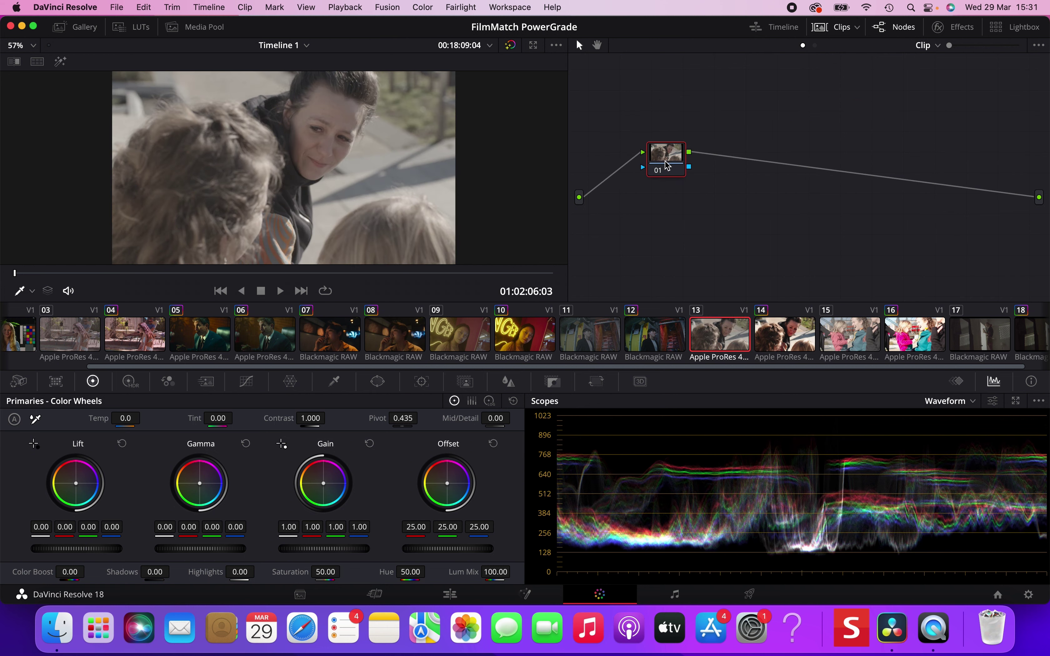
Step: Apply the FilmMatch still's grade from the Gallery to clip 13
{"action": "left_click", "coordinate": [82, 27]}
{"action": "right_click", "coordinate": [157, 91]}
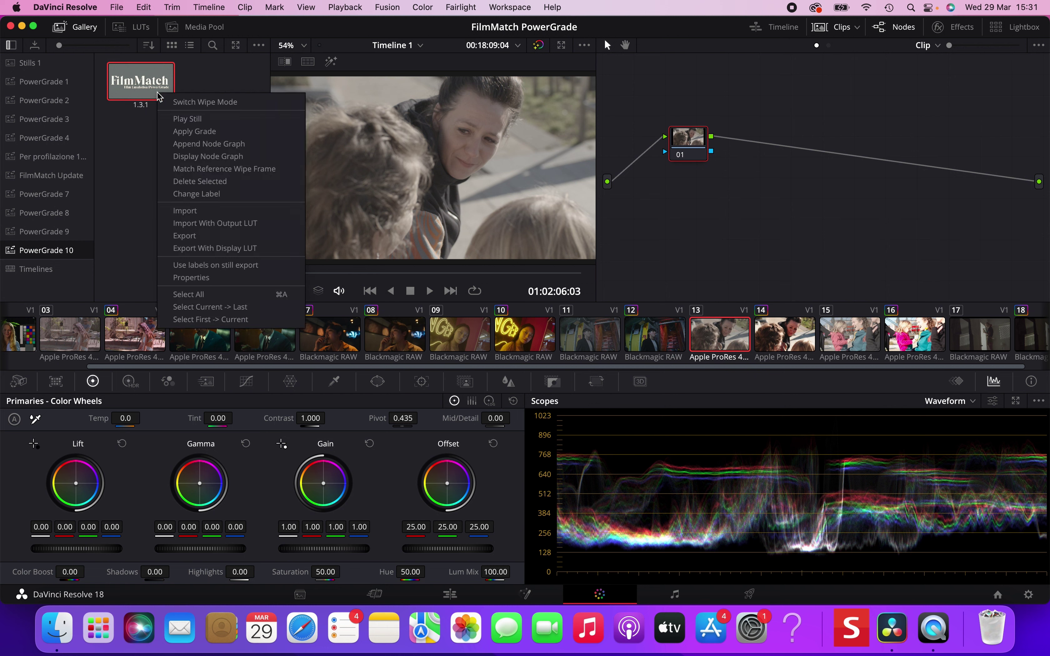
{"action": "left_click", "coordinate": [204, 132]}
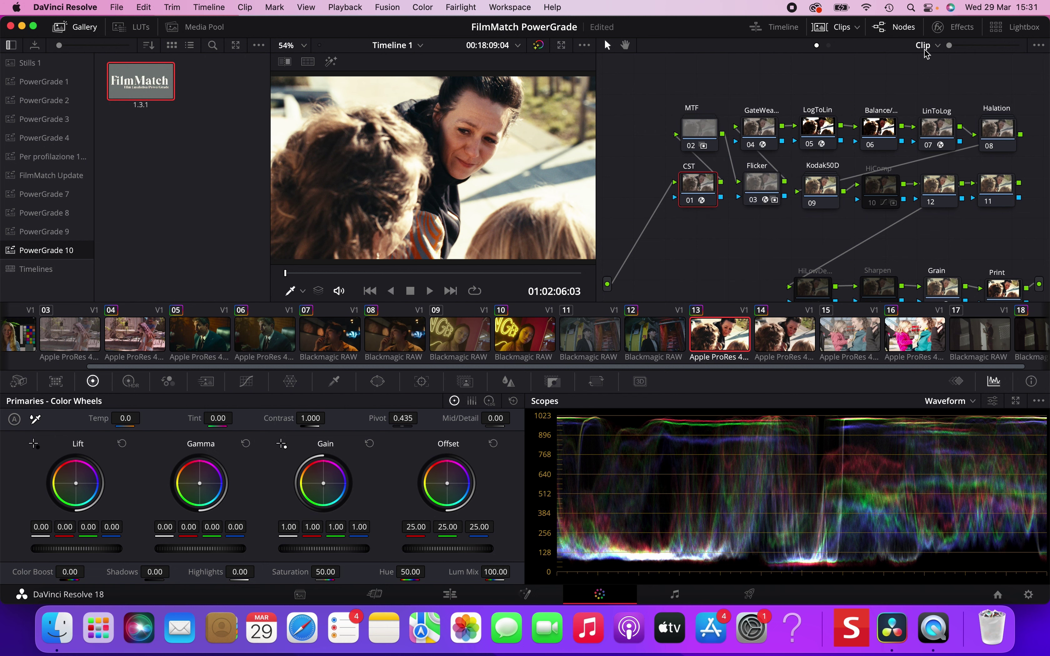
Step: In the CST node's settings, choose Sony S-Gamut3.Cine input color space and Sony S-Log3 input gamma
{"action": "left_click", "coordinate": [939, 27]}
{"action": "left_click", "coordinate": [913, 101]}
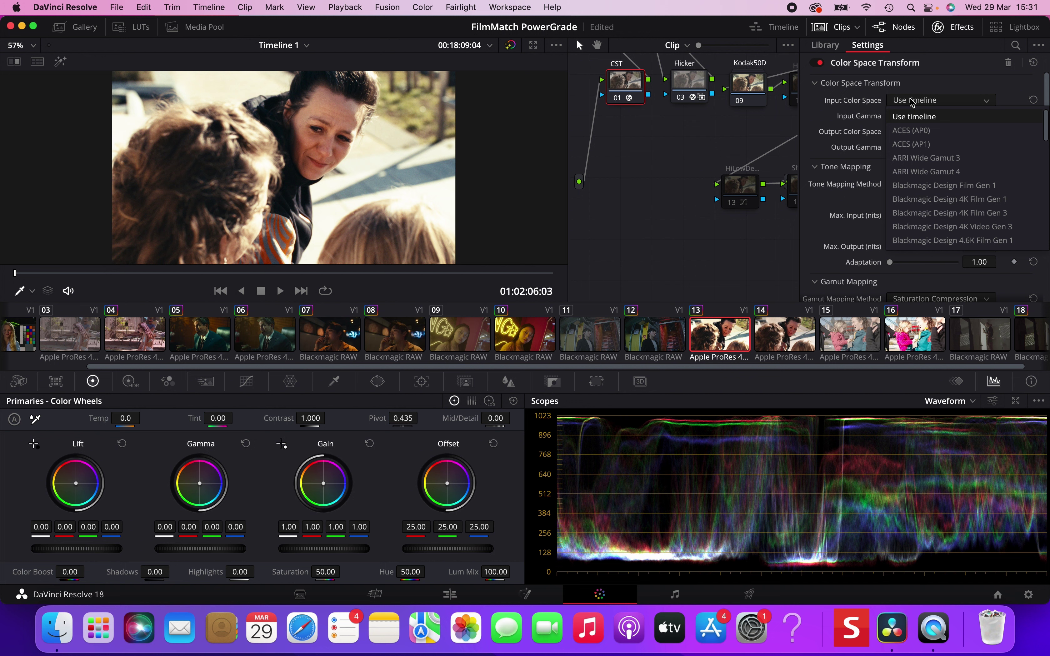
{"action": "key", "text": "s"}
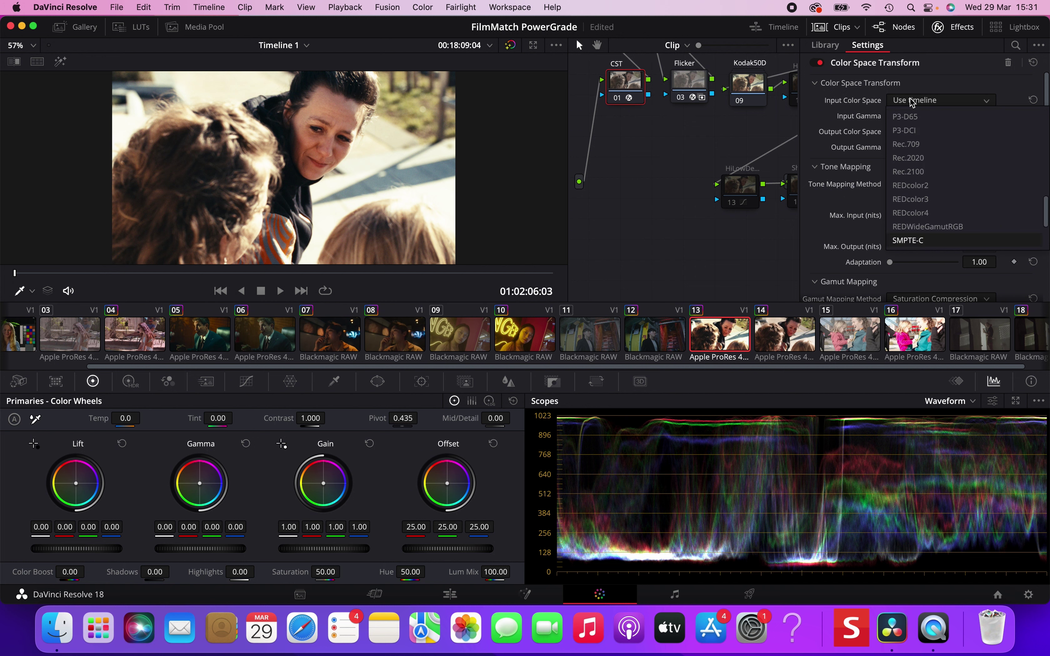
{"action": "key", "text": "Down"}
{"action": "key", "text": "Down"}
{"action": "key", "text": "Down"}
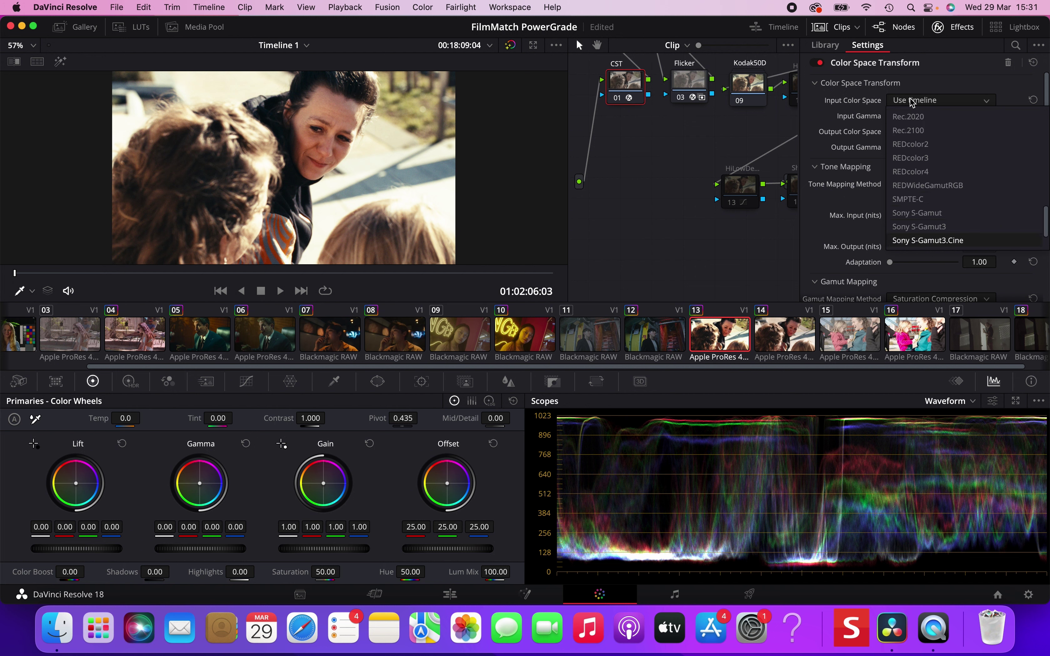
{"action": "key", "text": "Return"}
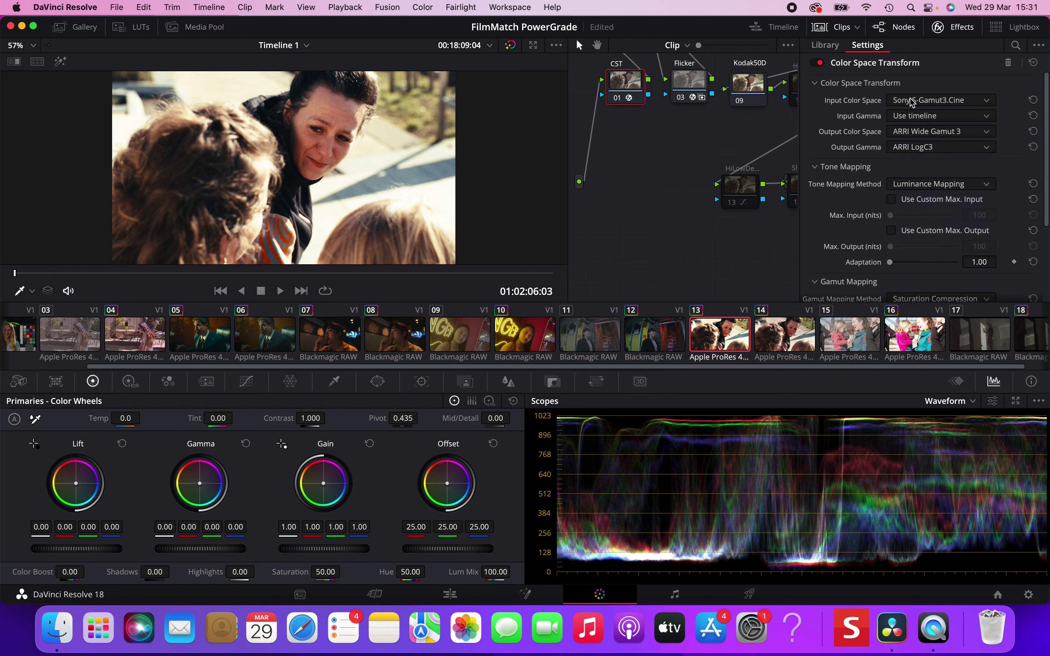
{"action": "left_click", "coordinate": [903, 117]}
{"action": "key", "text": "s"}
{"action": "key", "text": "Down"}
{"action": "key", "text": "Down"}
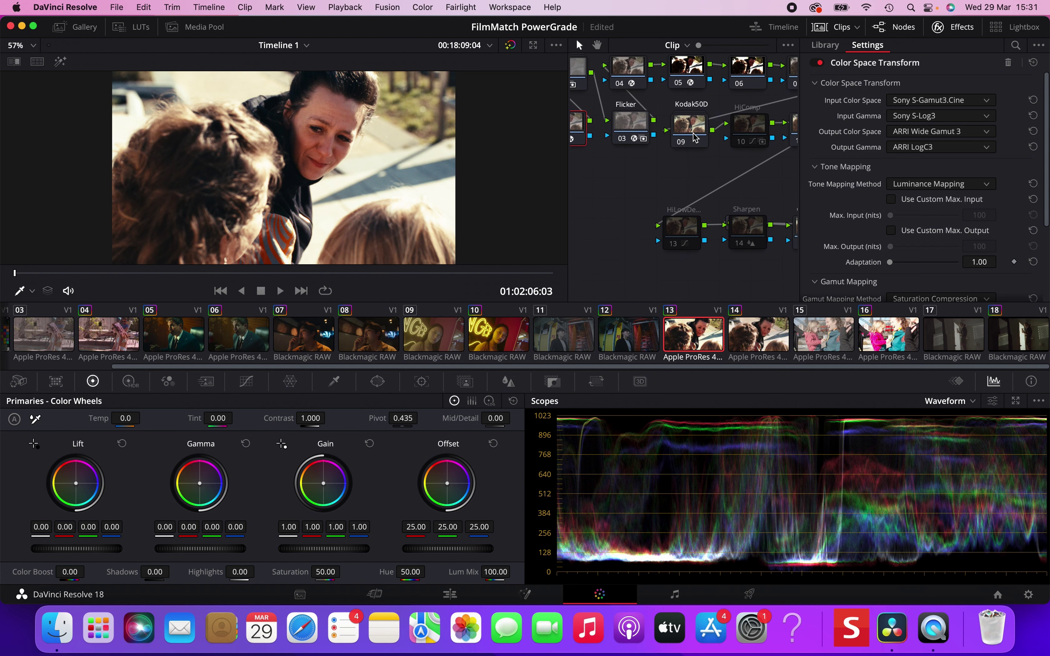
{"action": "scroll", "coordinate": [696, 137], "scroll_direction": "up", "scroll_amount": 3}
Step: Inspect the Kodak50D compound node's inner node 03, then return to the main graph
{"action": "right_click", "coordinate": [661, 173]}
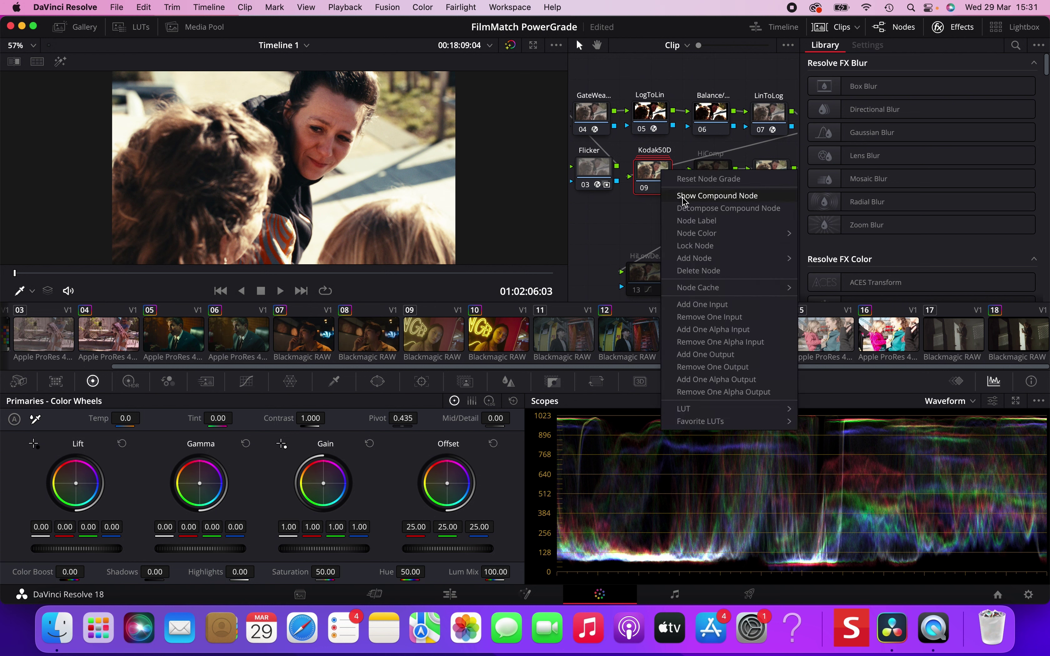
{"action": "left_click", "coordinate": [717, 195]}
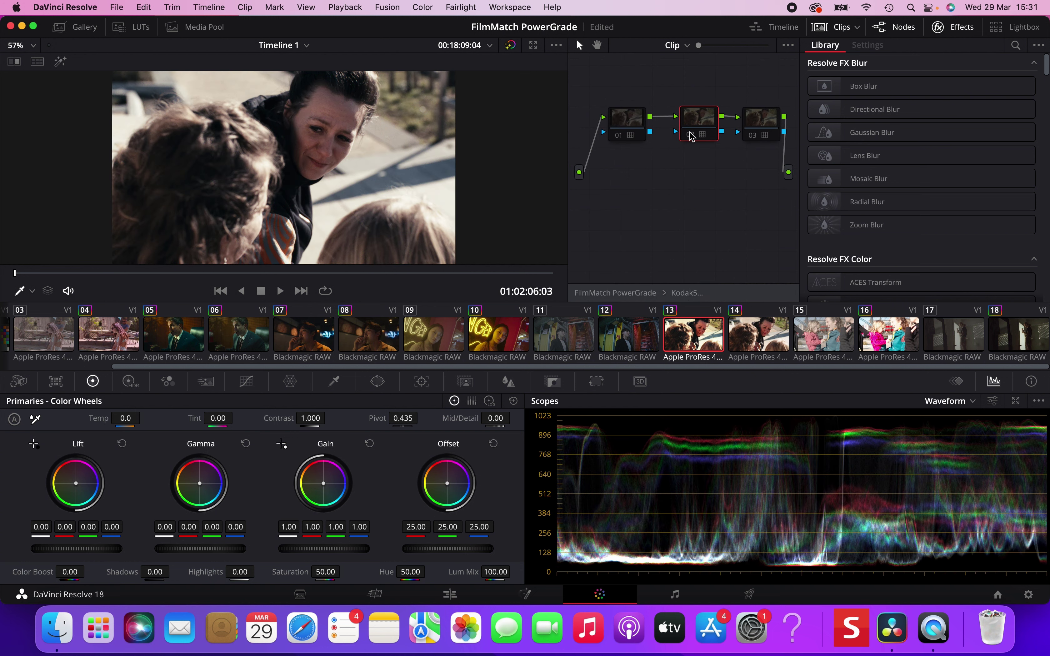
{"action": "left_click", "coordinate": [761, 124]}
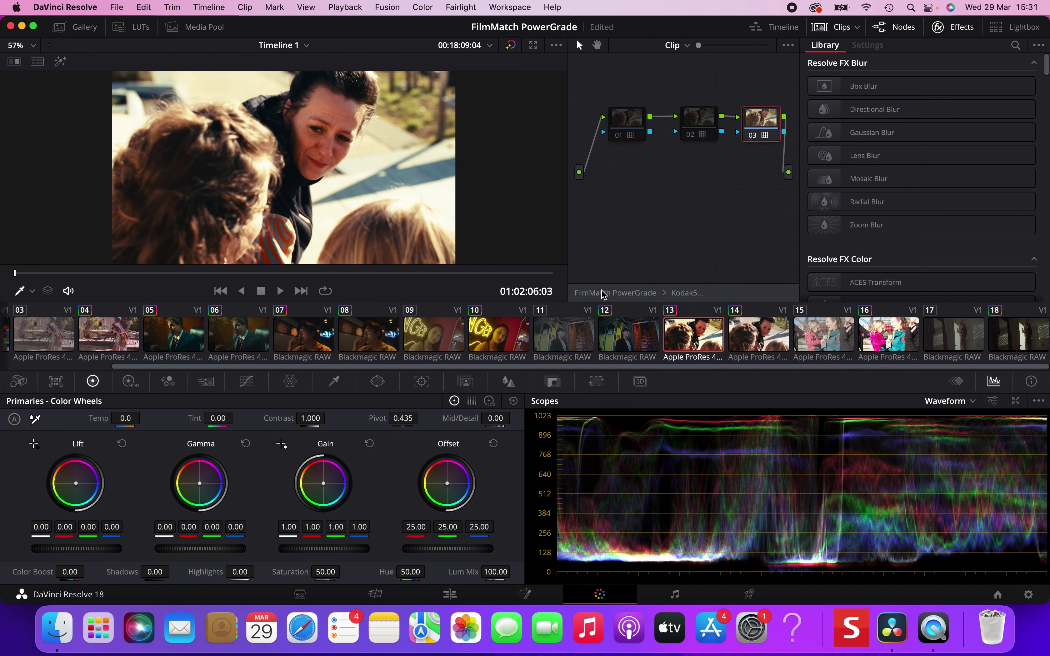
{"action": "left_click", "coordinate": [604, 293]}
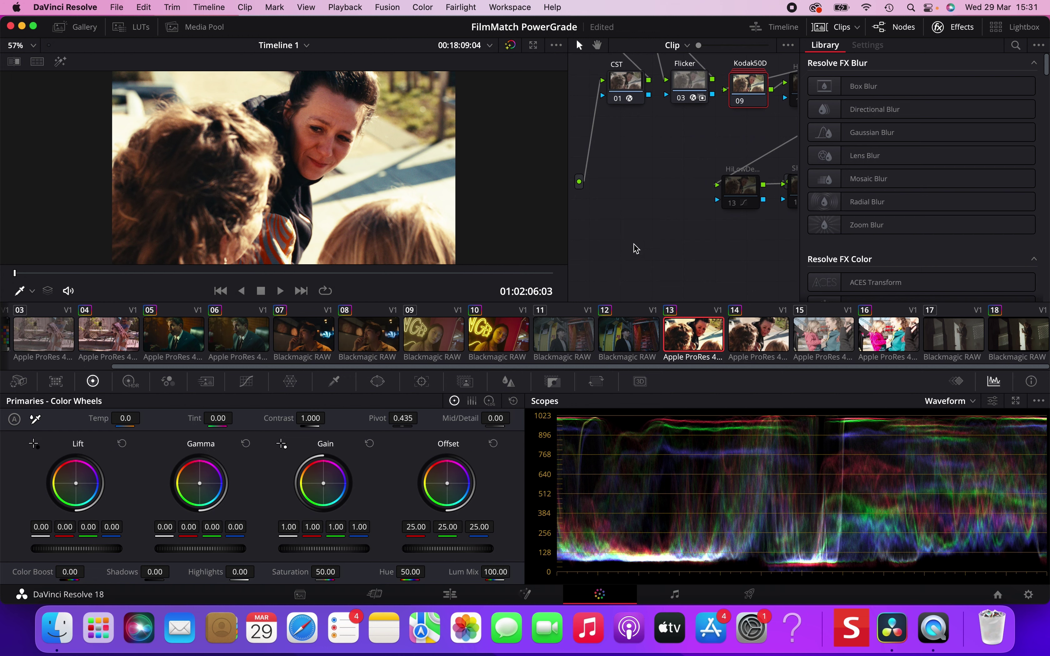
Step: Enable the HiComp node 10 with its Key palette shown
{"action": "left_click", "coordinate": [950, 27]}
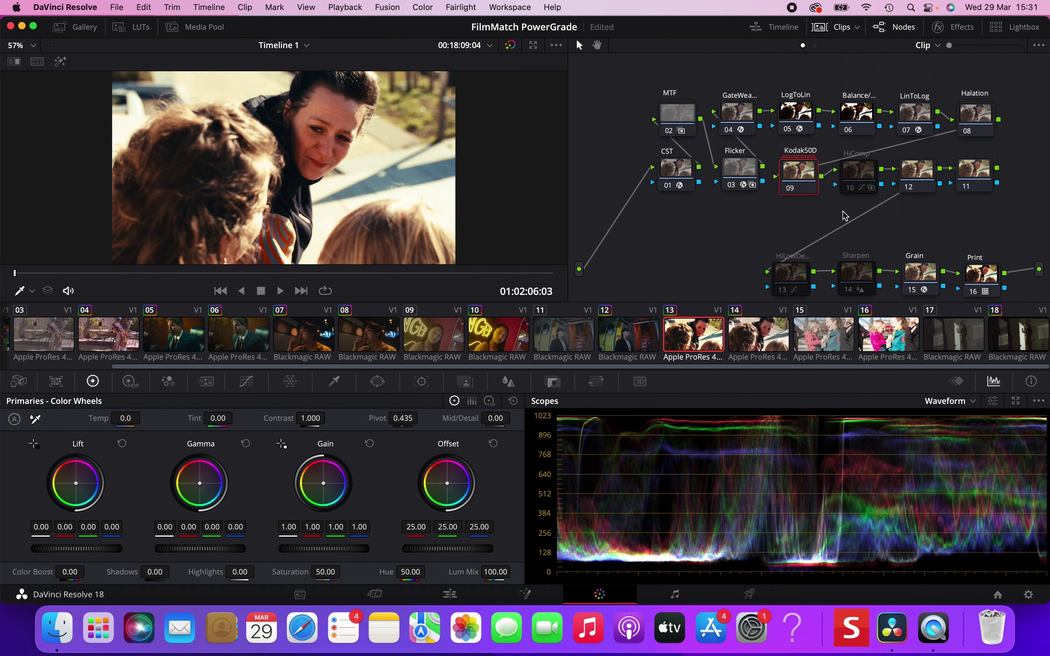
{"action": "scroll", "coordinate": [915, 191], "scroll_direction": "down", "scroll_amount": 2}
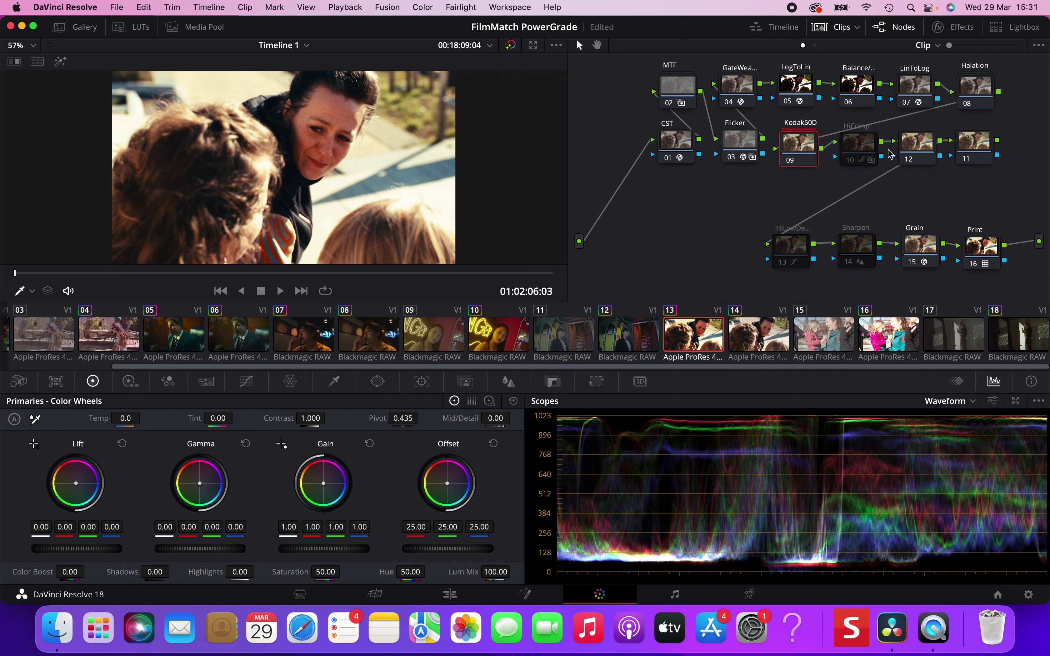
{"action": "scroll", "coordinate": [888, 154], "scroll_direction": "up", "scroll_amount": 2}
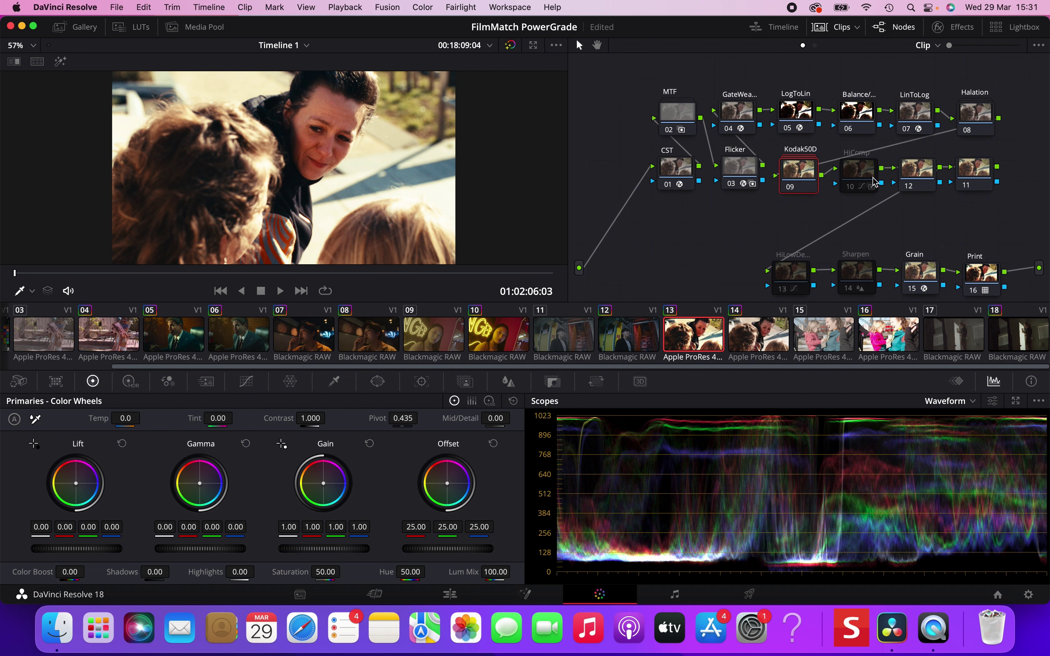
{"action": "left_click", "coordinate": [862, 175]}
{"action": "left_click", "coordinate": [554, 382]}
{"action": "key", "text": "ctrl+d"}
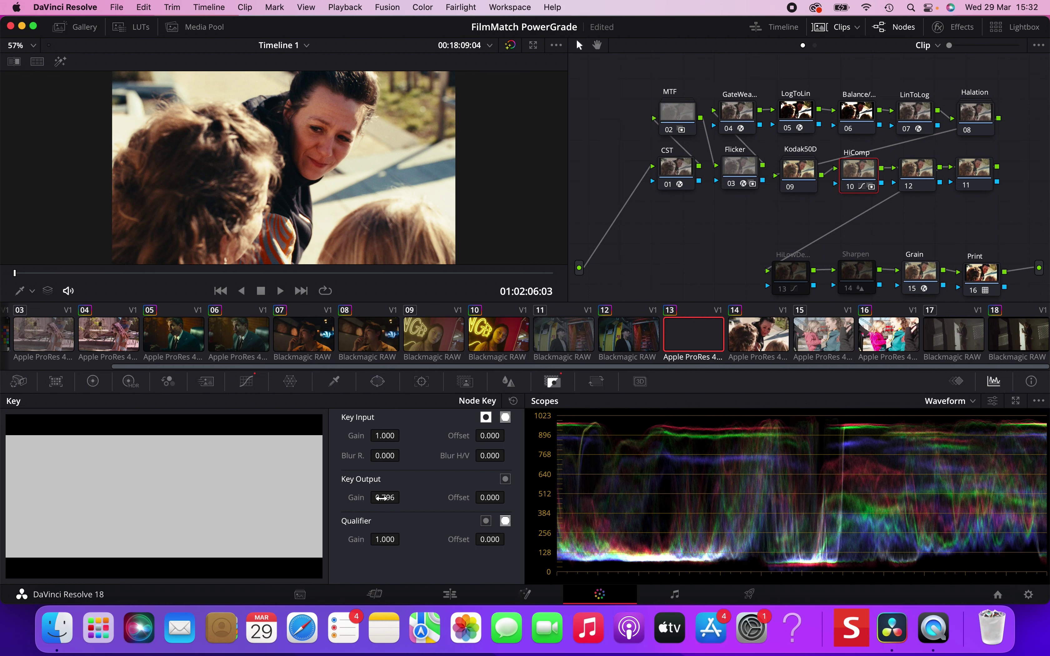
Step: Check inside the Kodak50D compound node once more and go back to the full tree
{"action": "scroll", "coordinate": [818, 224], "scroll_direction": "down", "scroll_amount": 2}
{"action": "scroll", "coordinate": [818, 224], "scroll_direction": "down", "scroll_amount": 1}
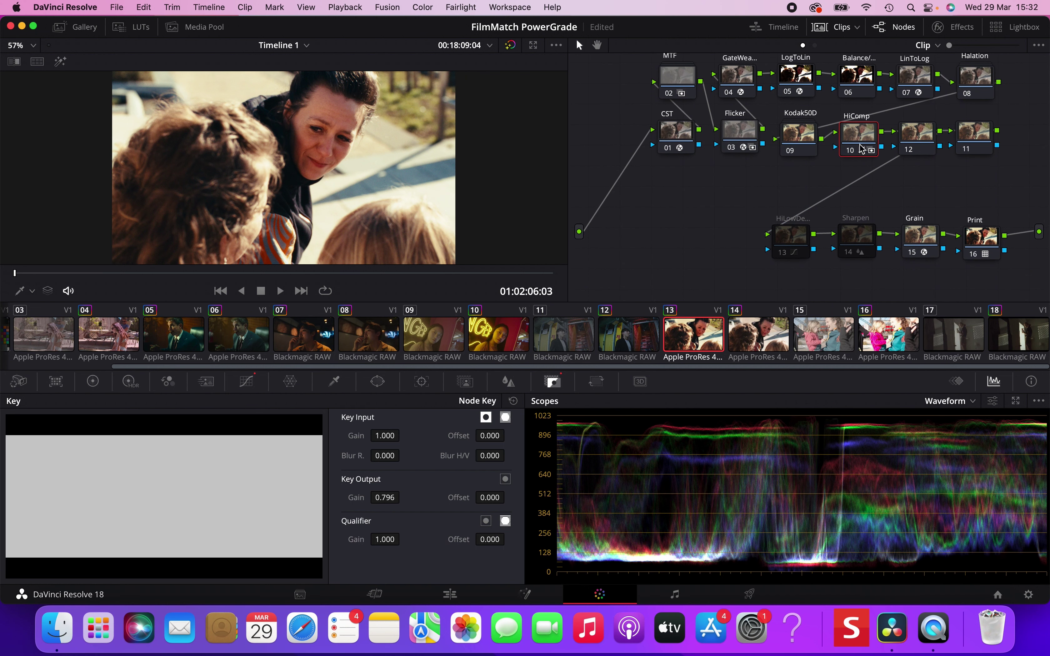
{"action": "right_click", "coordinate": [806, 129]}
{"action": "left_click", "coordinate": [816, 155]}
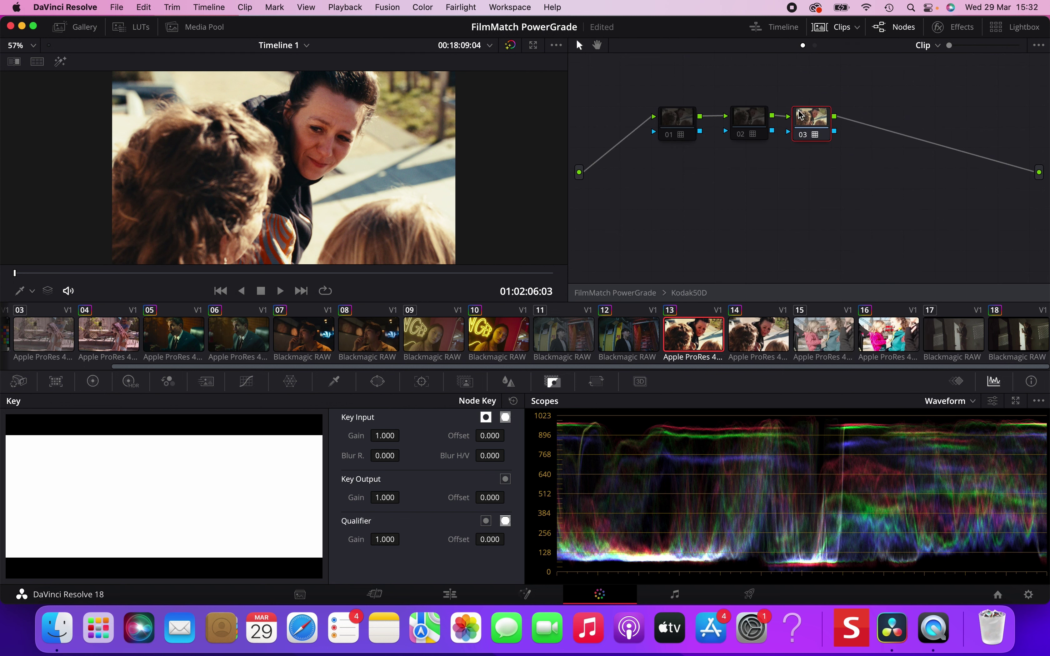
{"action": "left_click", "coordinate": [620, 294]}
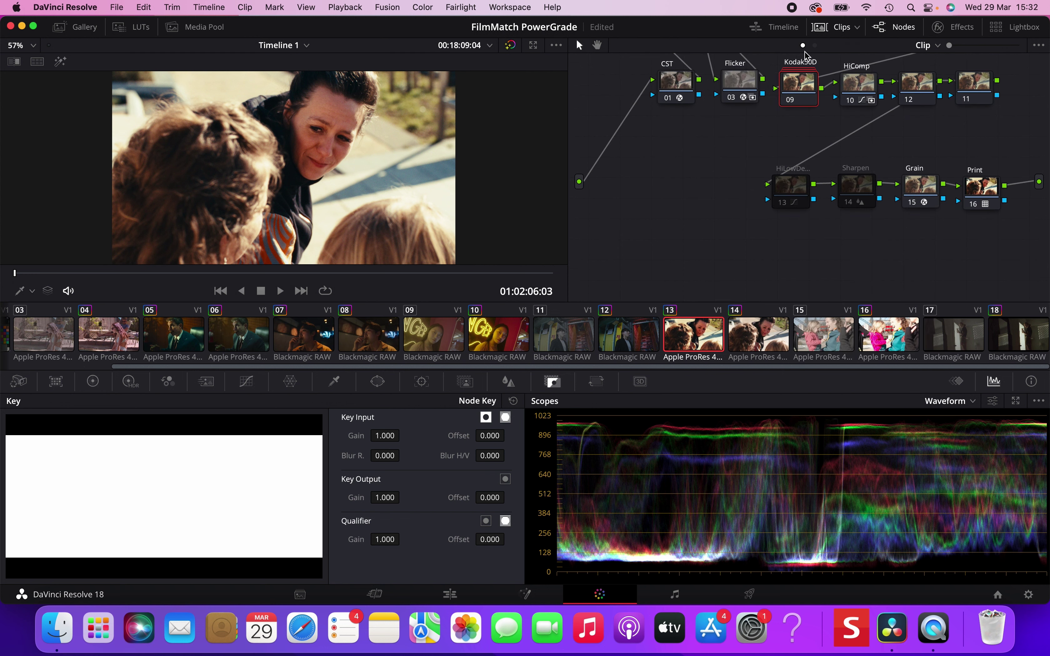
Step: Enable node 13, the HiLowDetail Lum vs Sat curve, in the lower branch
{"action": "left_click", "coordinate": [793, 191]}
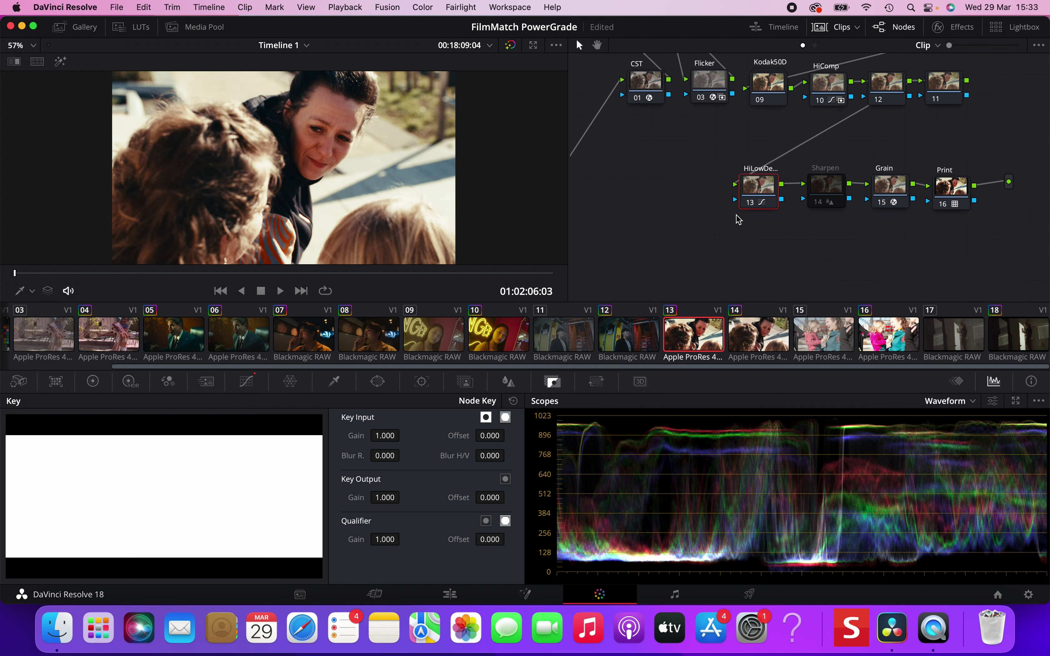
{"action": "scroll", "coordinate": [739, 220], "scroll_direction": "right", "scroll_amount": 3}
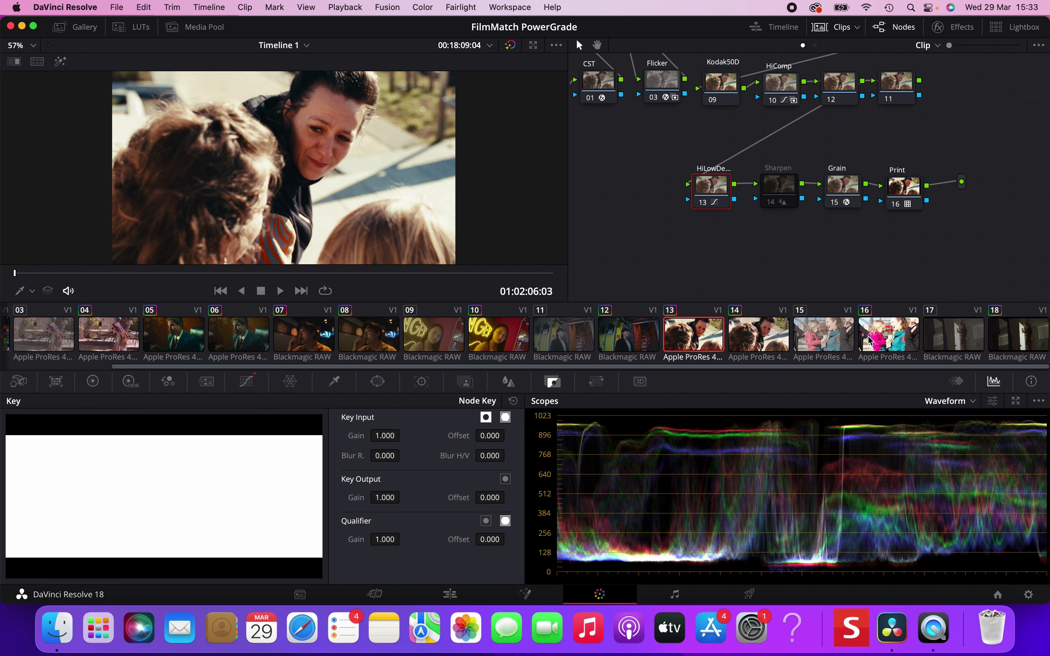
Step: Select clip 16 and shift its node 01 left to make room for a new node
{"action": "left_click", "coordinate": [877, 342]}
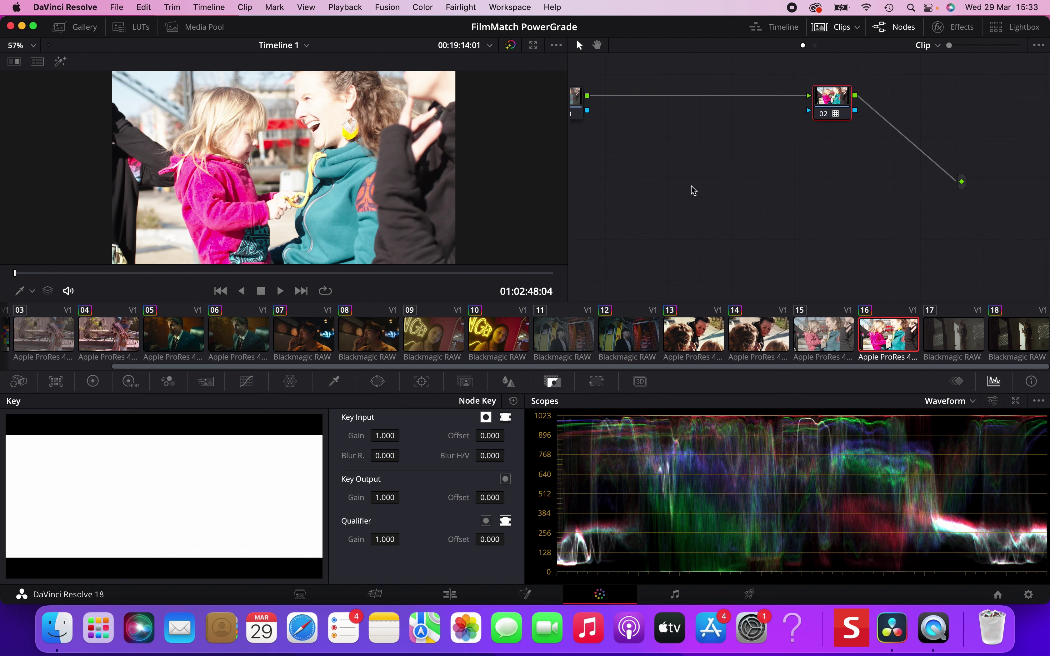
{"action": "scroll", "coordinate": [680, 211], "scroll_direction": "left", "scroll_amount": 5}
{"action": "left_click", "coordinate": [673, 100]}
{"action": "left_click_drag", "start_coordinate": [673, 101], "coordinate": [665, 101]}
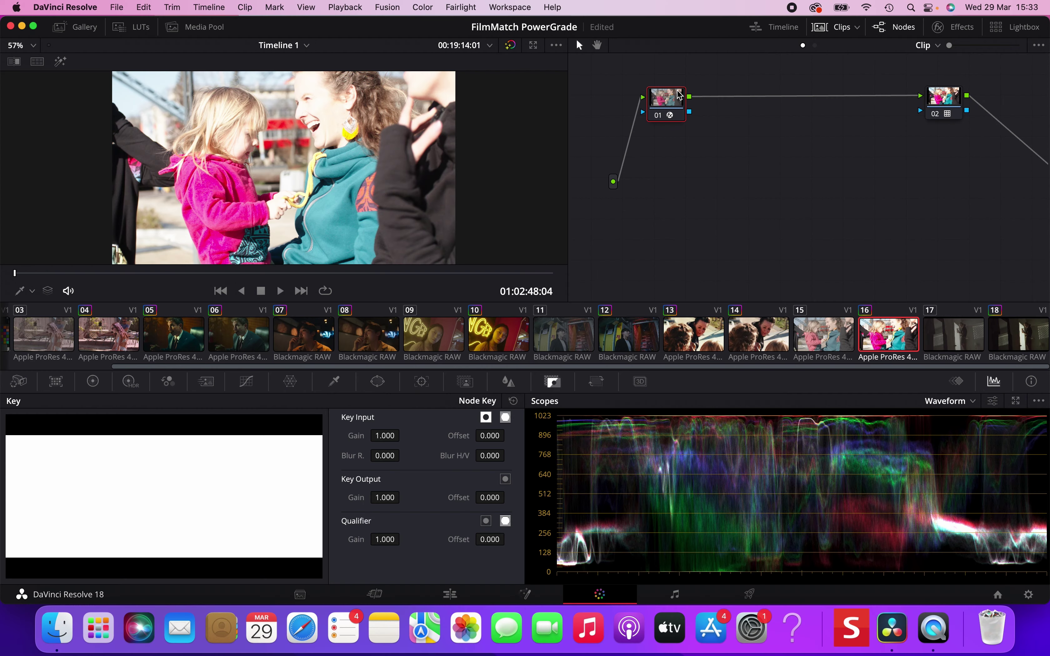
Step: Place the new node 02 before the LUT node and set its Offset master to 3.10
{"action": "left_click", "coordinate": [716, 104]}
{"action": "left_click_drag", "start_coordinate": [714, 107], "coordinate": [789, 107]}
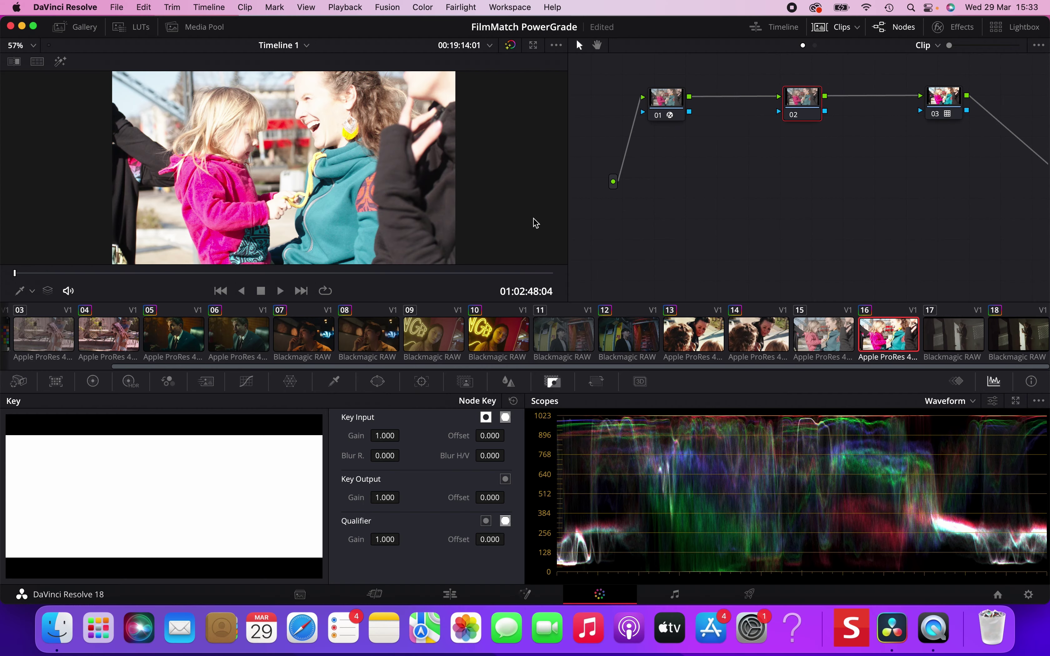
{"action": "scroll", "coordinate": [102, 360], "scroll_direction": "left", "scroll_amount": 2}
{"action": "left_click", "coordinate": [94, 381]}
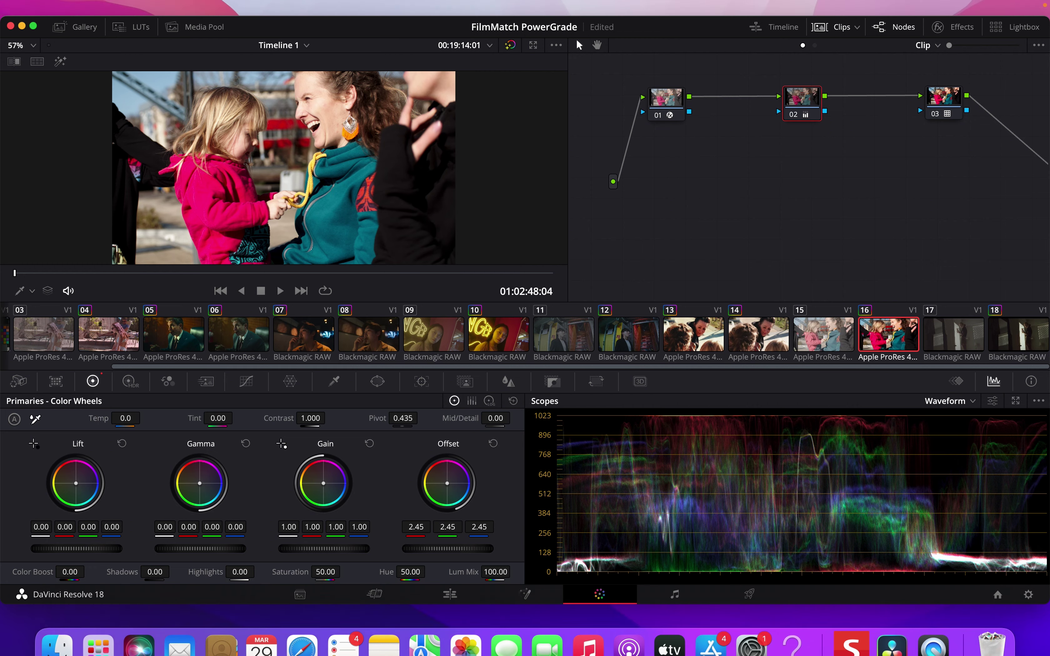
{"action": "key", "text": "super+f"}
{"action": "key", "text": "super+f"}
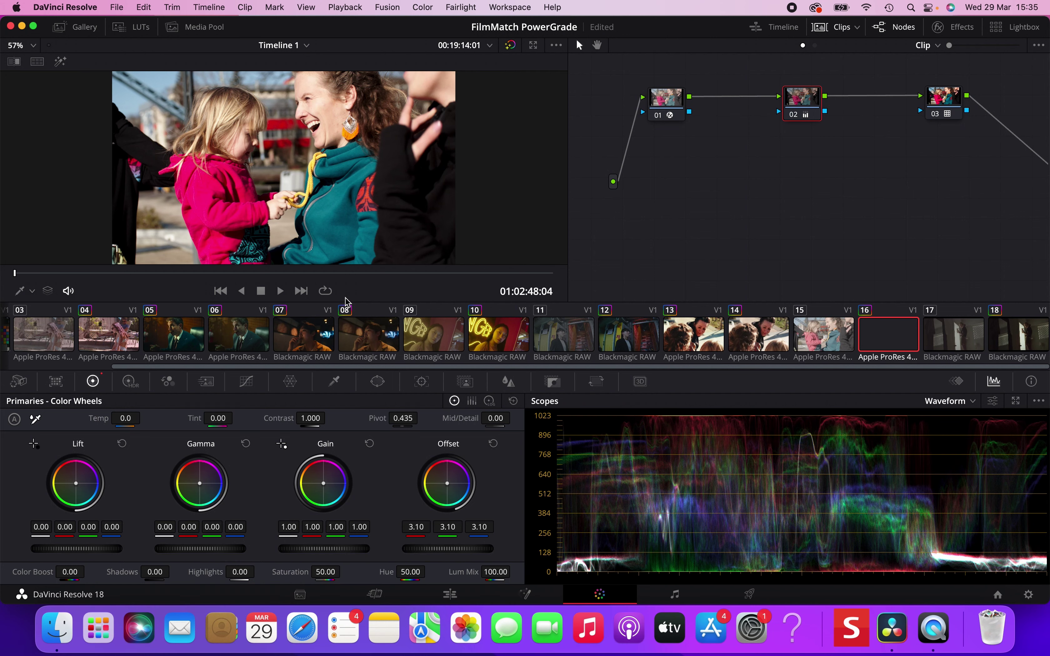
Step: Select clip 15 and apply the FilmMatch still's grade from the Gallery
{"action": "left_click", "coordinate": [820, 341]}
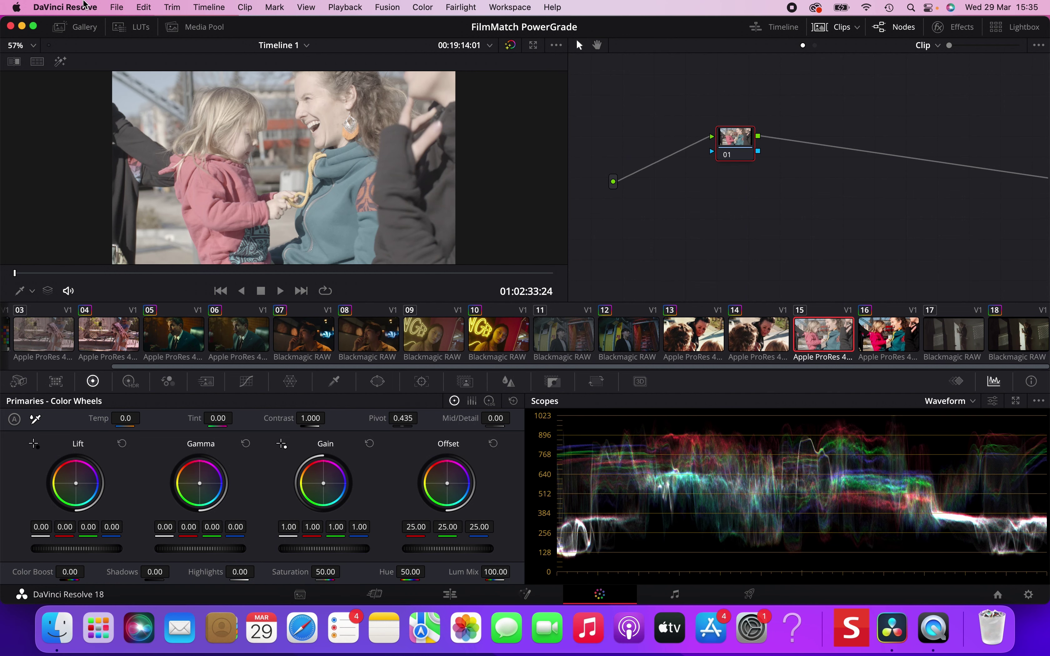
{"action": "left_click", "coordinate": [76, 28]}
{"action": "right_click", "coordinate": [131, 88]}
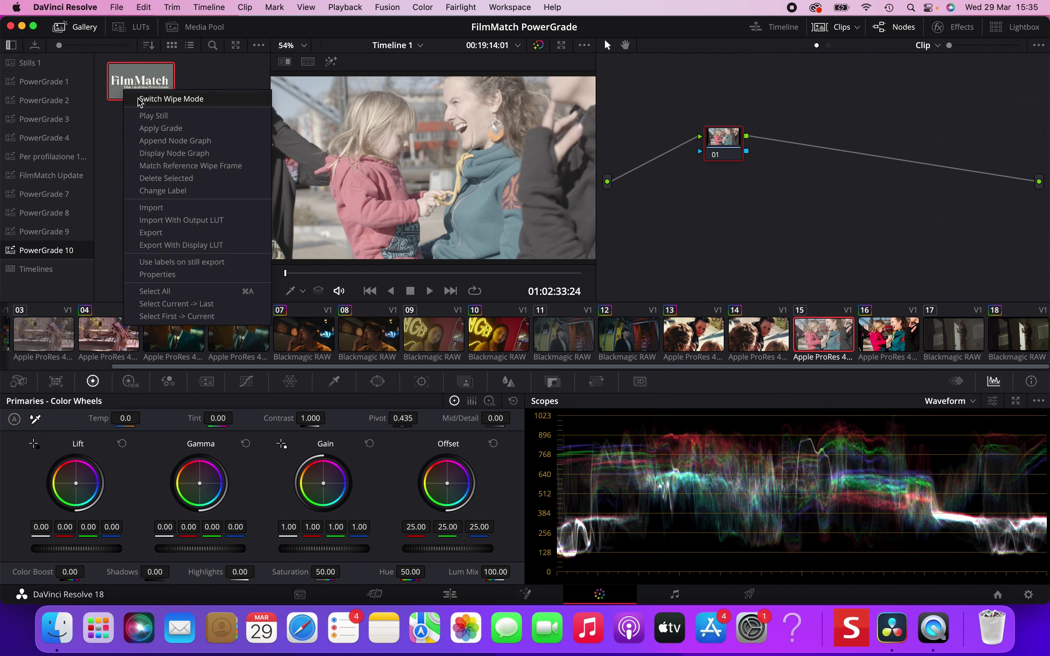
{"action": "left_click", "coordinate": [169, 129]}
{"action": "scroll", "coordinate": [745, 201], "scroll_direction": "up", "scroll_amount": 3}
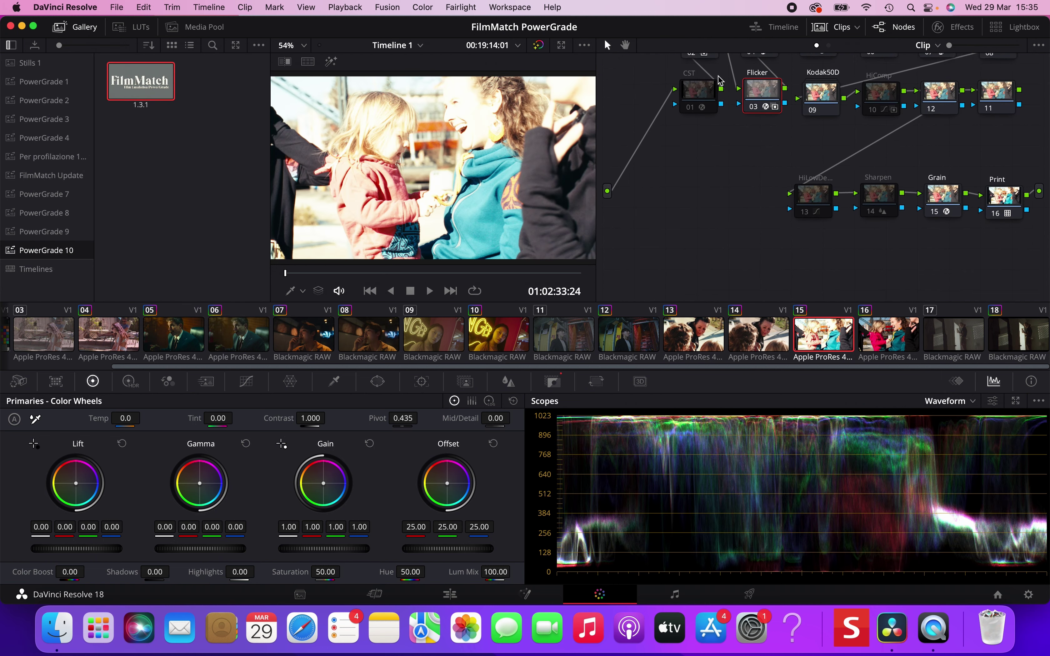
Step: Set clip 15's CST node input to Sony S-Gamut3.Cine color space and Sony S-Log3 gamma
{"action": "left_click", "coordinate": [706, 133]}
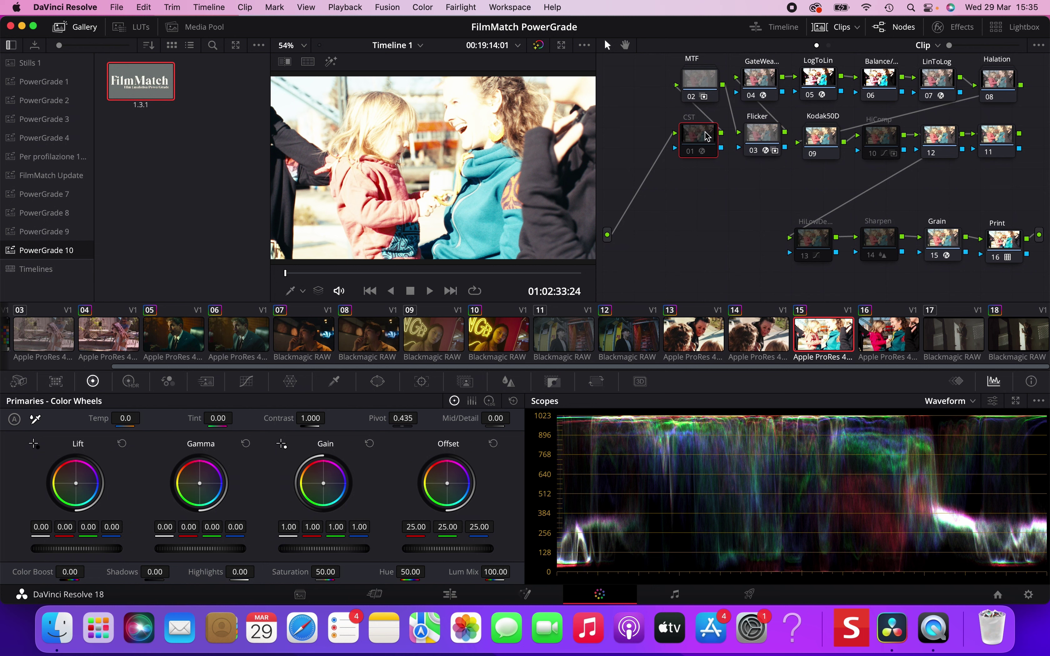
{"action": "left_click", "coordinate": [953, 27]}
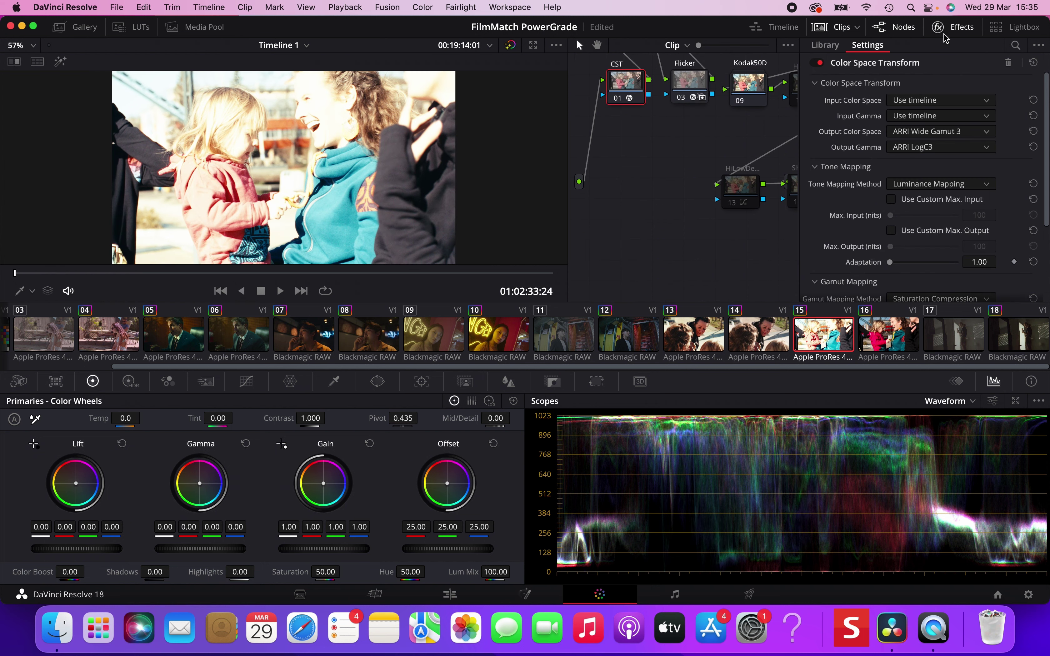
{"action": "left_click", "coordinate": [923, 101]}
{"action": "key", "text": "Down"}
{"action": "key", "text": "Down"}
{"action": "key", "text": "Down"}
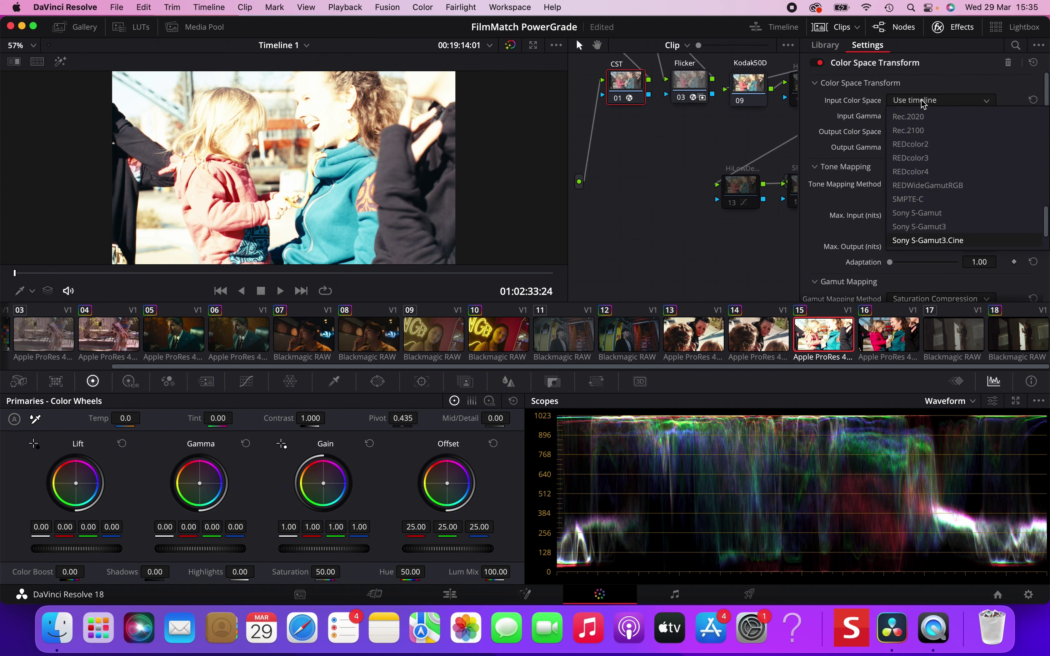
{"action": "key", "text": "Return"}
{"action": "left_click", "coordinate": [922, 116]}
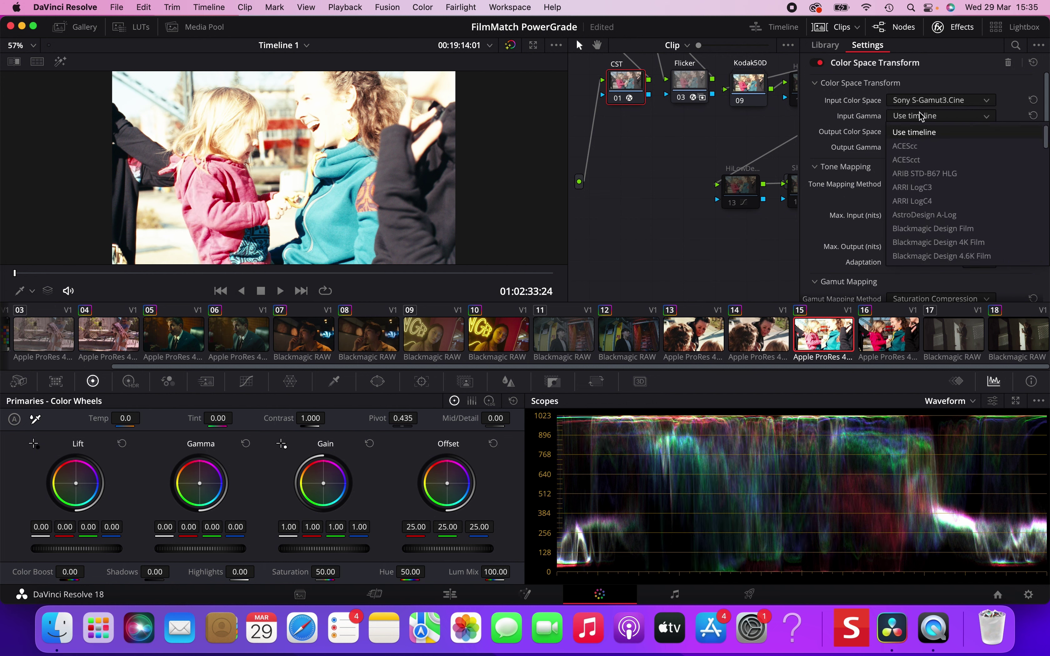
{"action": "key", "text": "Down"}
{"action": "key", "text": "Down"}
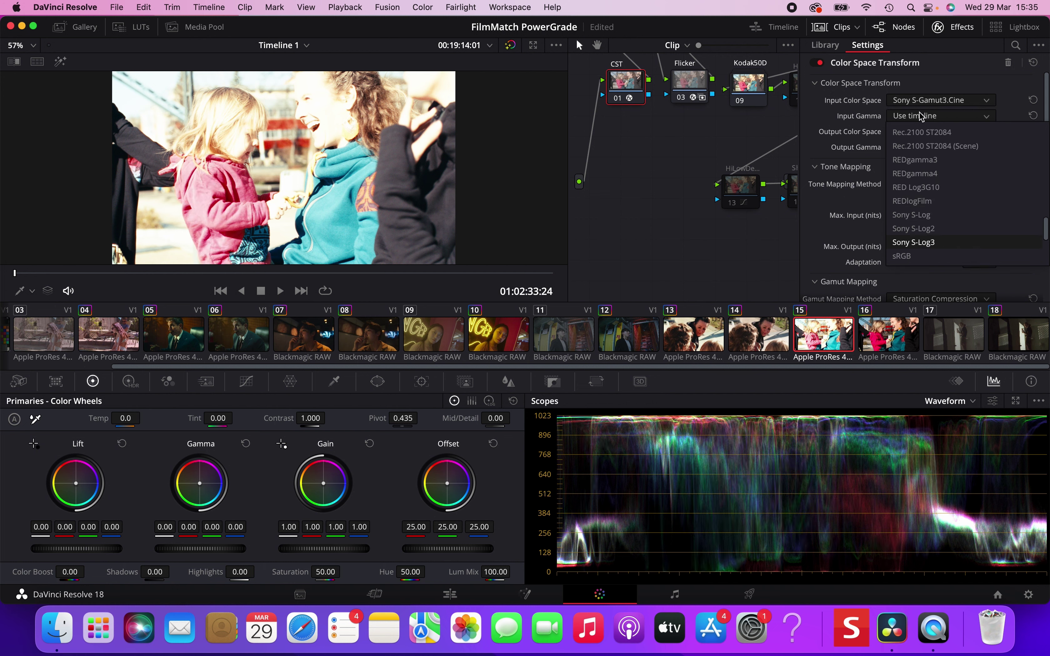
{"action": "key", "text": "Return"}
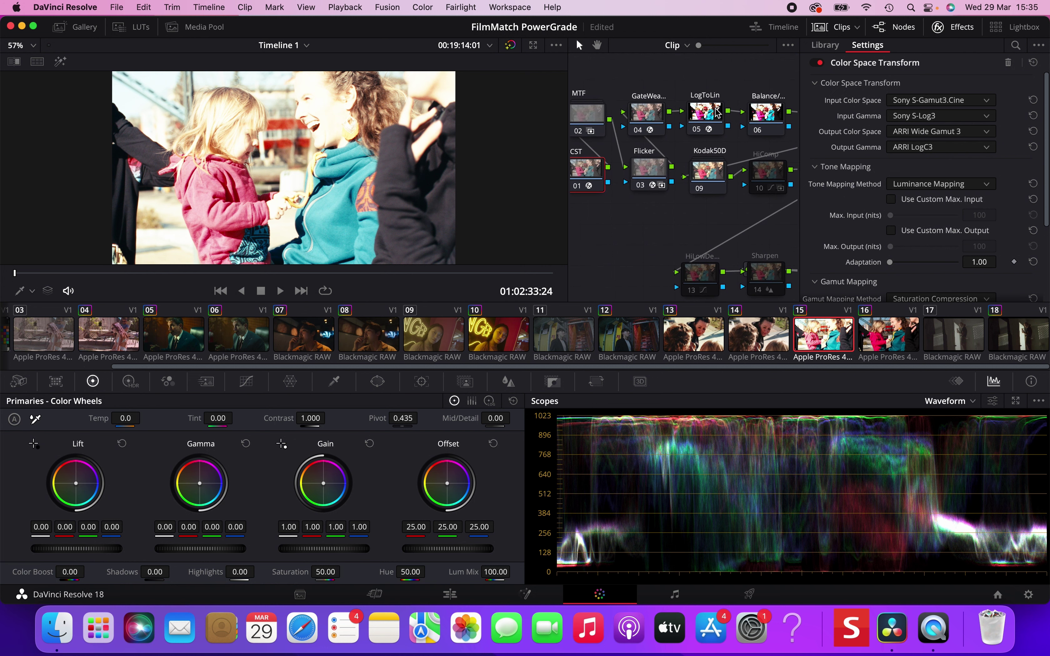
{"action": "left_click", "coordinate": [738, 114]}
{"action": "left_click", "coordinate": [953, 26]}
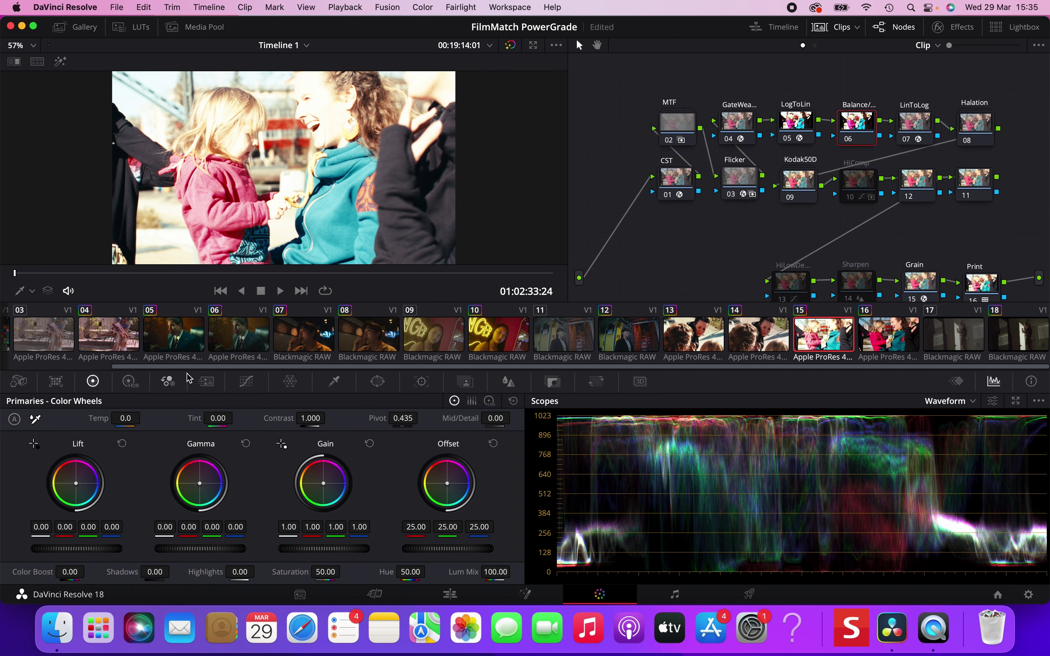
Step: Lower node 06's Gain to darken clip 15, then inspect Kodak50D's inner LUT nodes
{"action": "left_click_drag", "start_coordinate": [352, 549], "coordinate": [255, 550]}
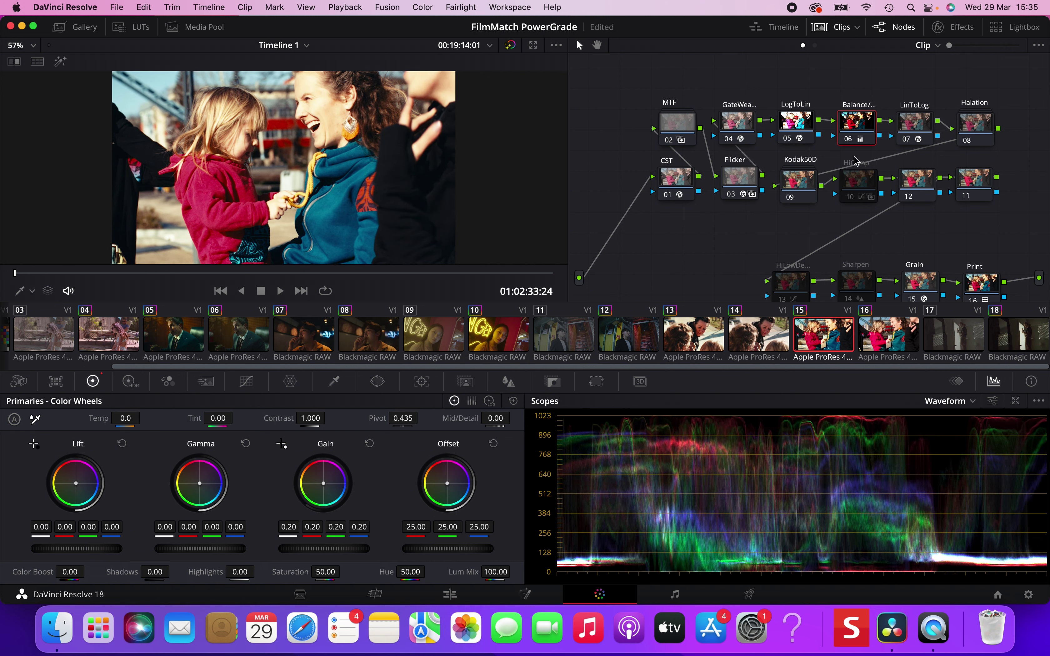
{"action": "left_click", "coordinate": [808, 177]}
{"action": "right_click", "coordinate": [805, 182]}
{"action": "left_click", "coordinate": [833, 205]}
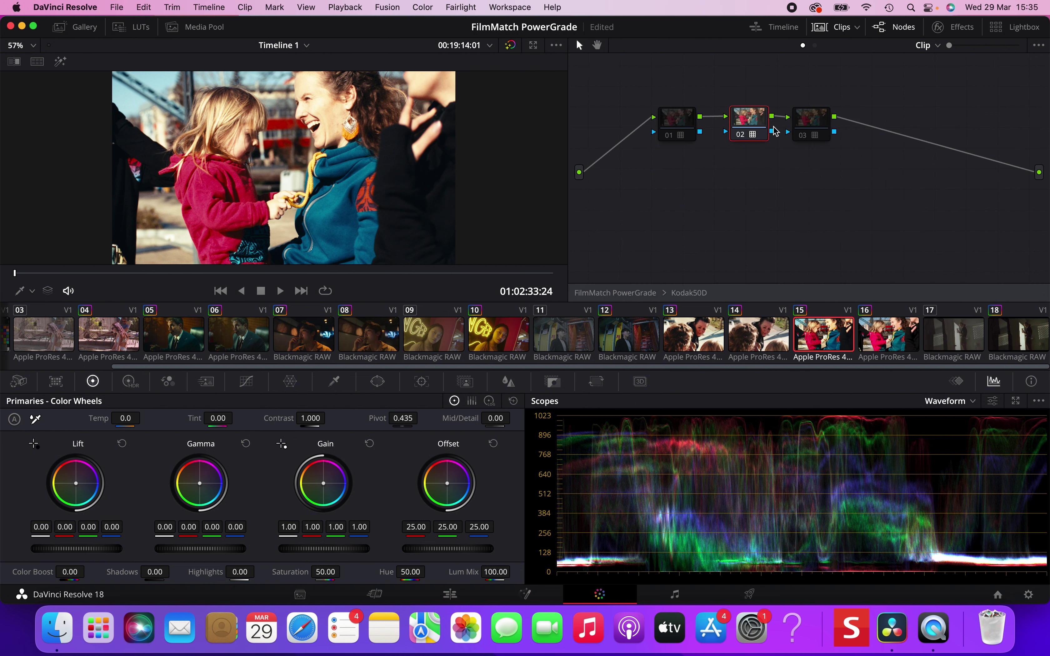
{"action": "left_click", "coordinate": [751, 134]}
{"action": "left_click", "coordinate": [820, 122]}
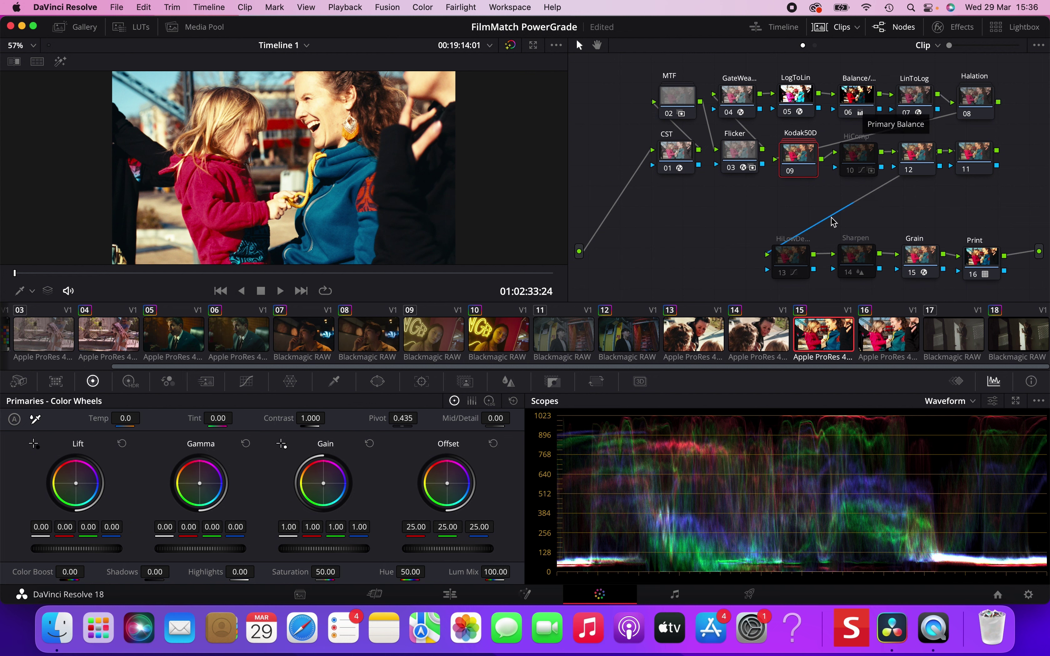
Step: Select clip 17 and preview the following clip 18 full screen
{"action": "left_click", "coordinate": [971, 345]}
{"action": "key", "text": "Down"}
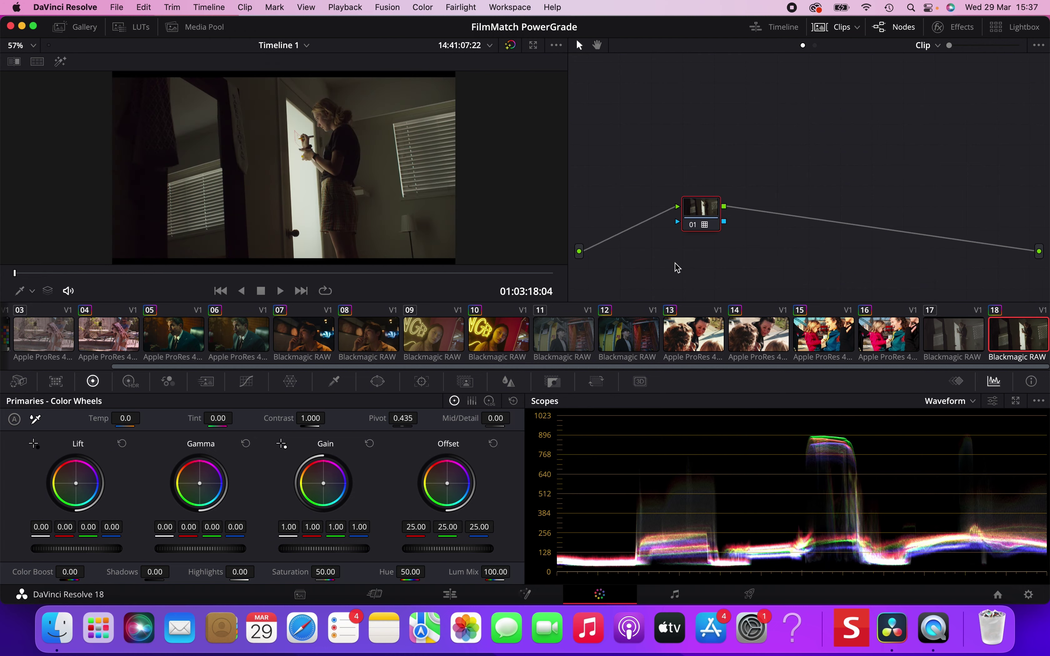
{"action": "key", "text": "super+f"}
{"action": "key", "text": "super+f"}
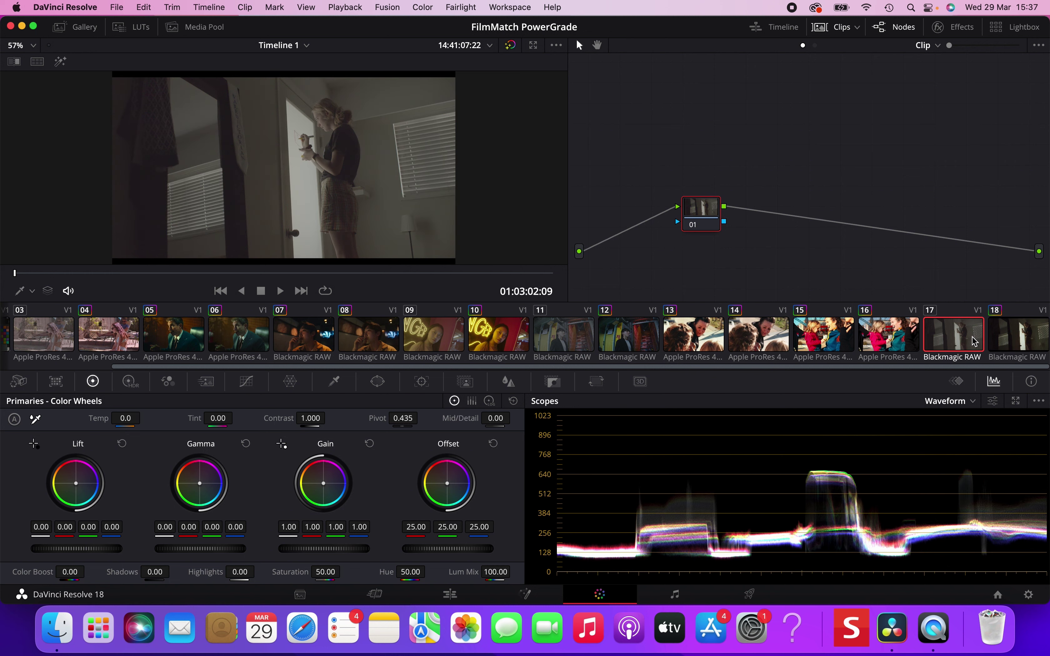
Step: Apply the FilmMatch grade to clip 17 and show its Camera Raw decode settings
{"action": "left_click", "coordinate": [84, 27]}
{"action": "right_click", "coordinate": [170, 86]}
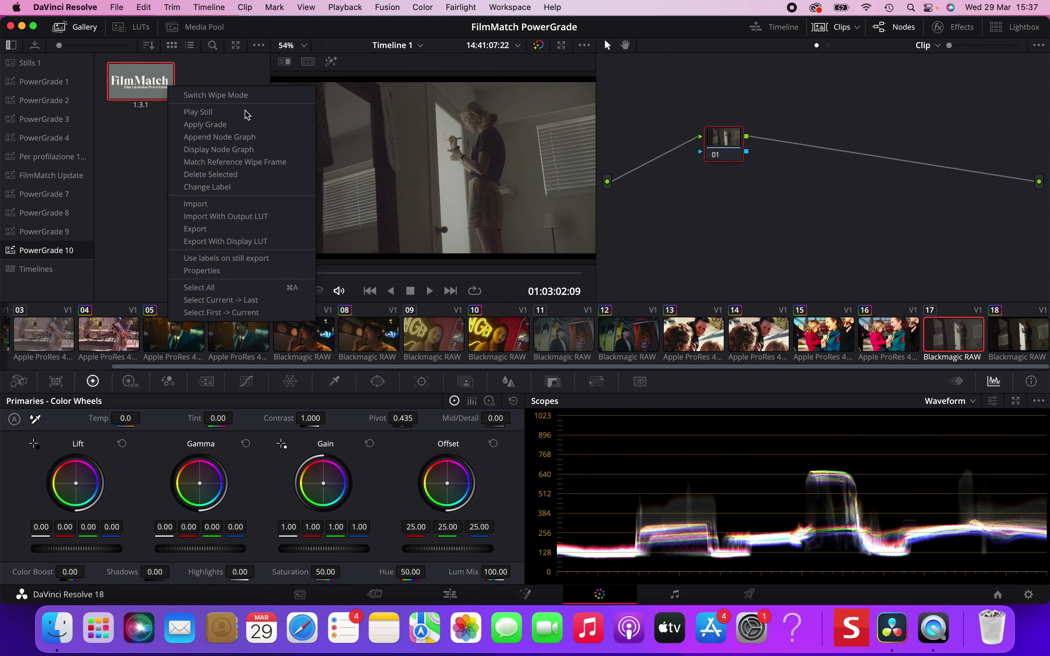
{"action": "left_click", "coordinate": [228, 127]}
{"action": "scroll", "coordinate": [865, 238], "scroll_direction": "up", "scroll_amount": 2}
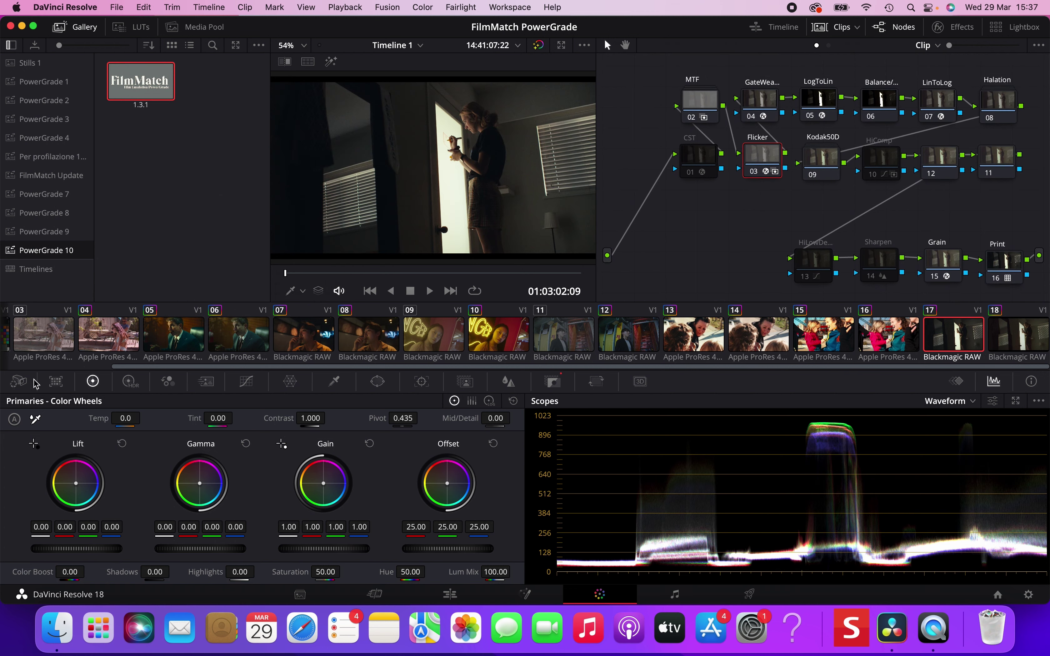
{"action": "left_click", "coordinate": [13, 386]}
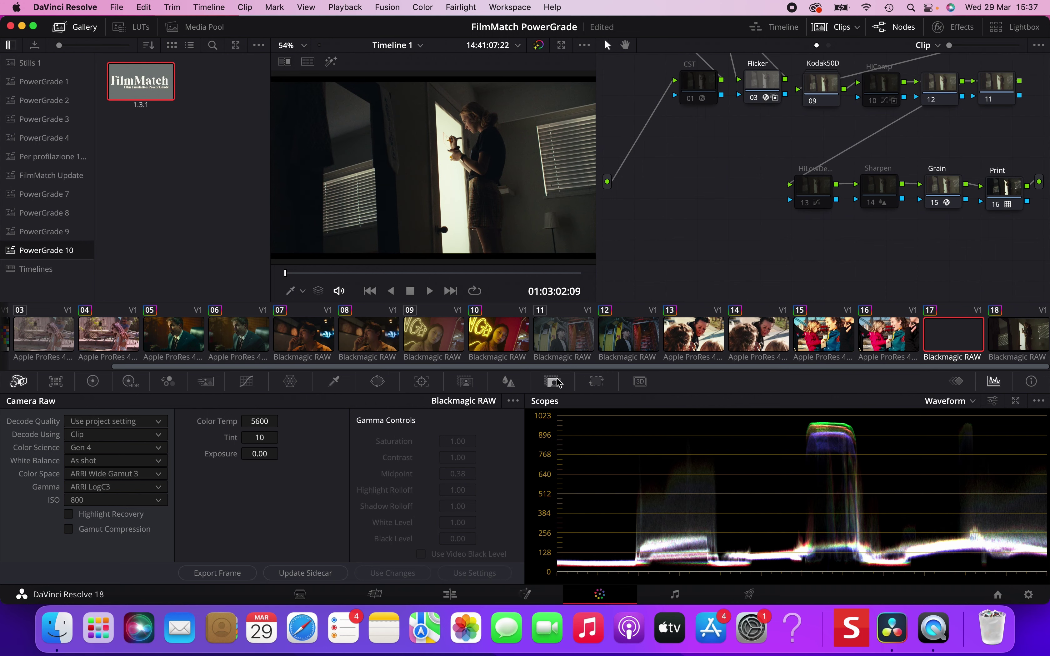
Step: Inside the Halation compound node, drag node 03's curve end point left to steepen it
{"action": "scroll", "coordinate": [1002, 139], "scroll_direction": "up", "scroll_amount": 5}
{"action": "right_click", "coordinate": [1003, 139]}
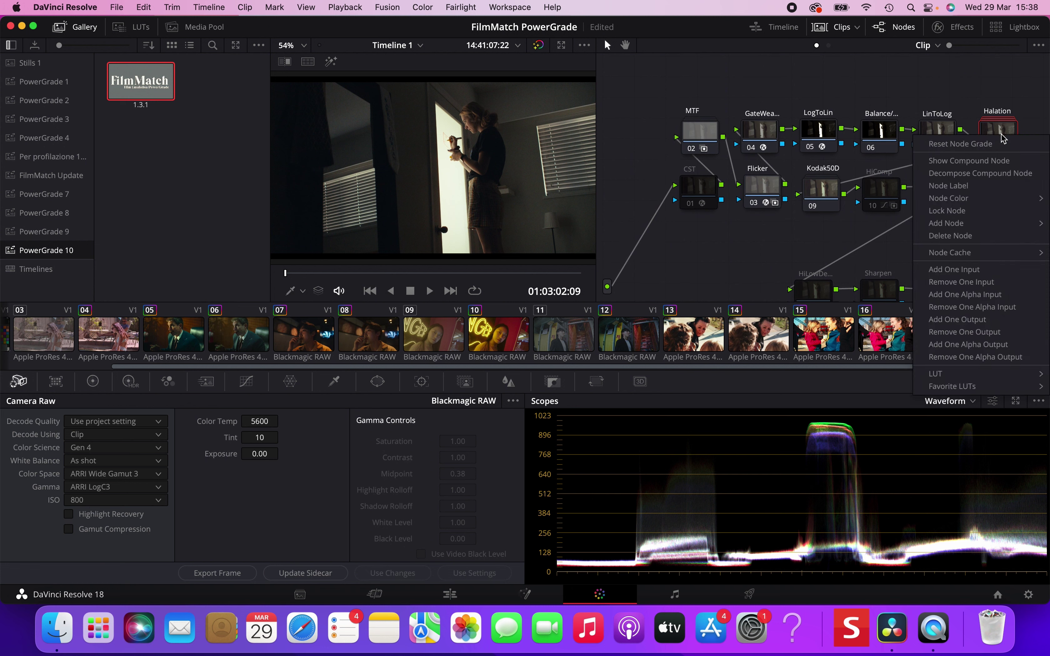
{"action": "left_click", "coordinate": [1003, 162]}
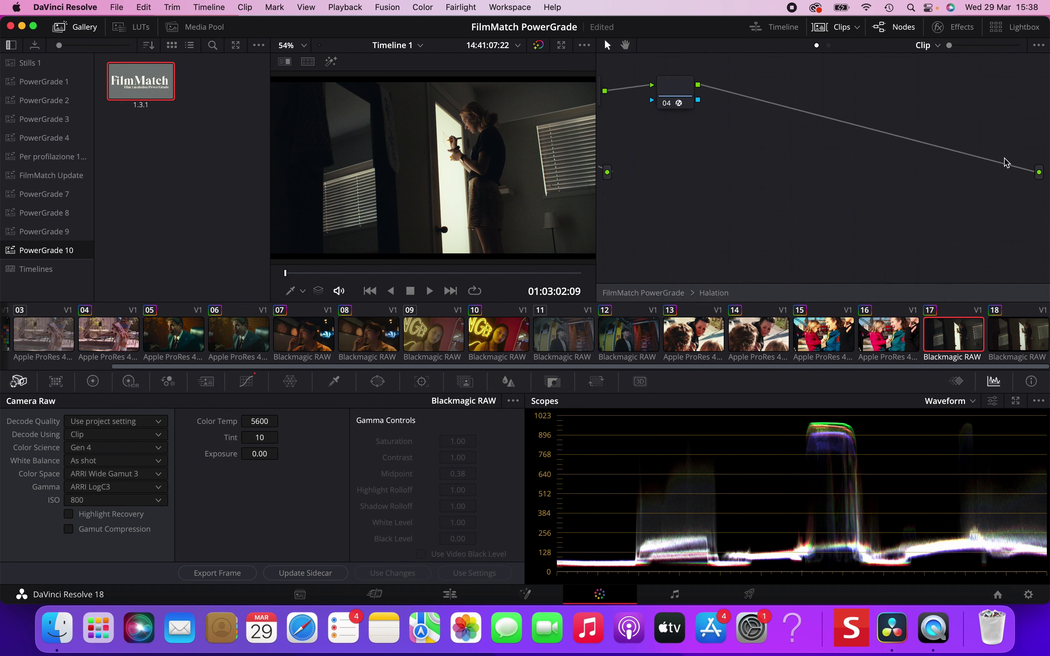
{"action": "left_click", "coordinate": [246, 381]}
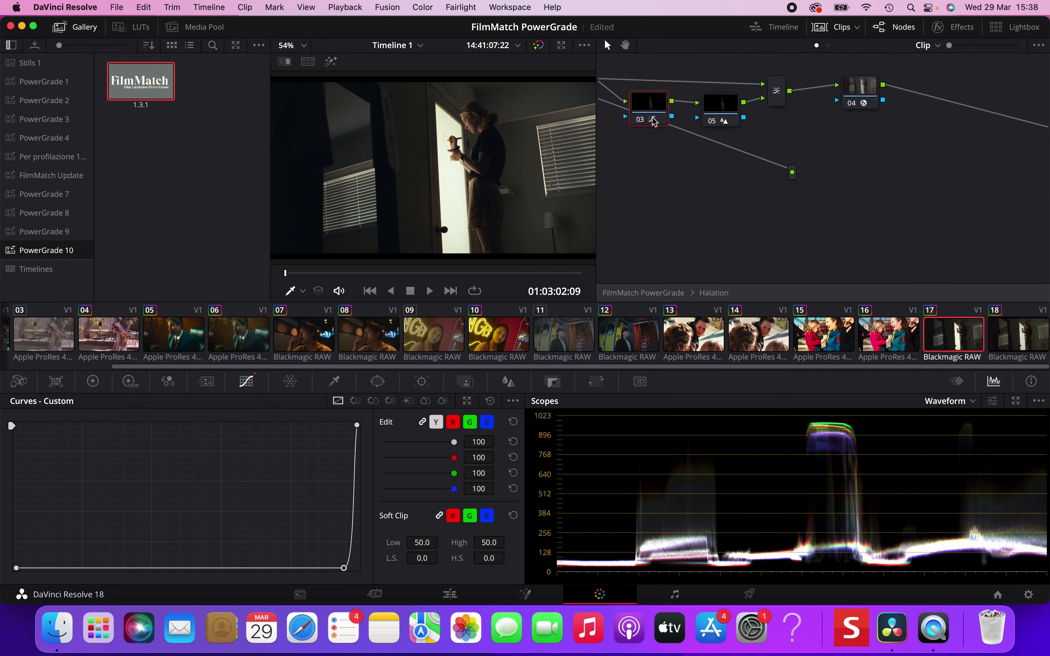
{"action": "scroll", "coordinate": [643, 99], "scroll_direction": "left", "scroll_amount": 3}
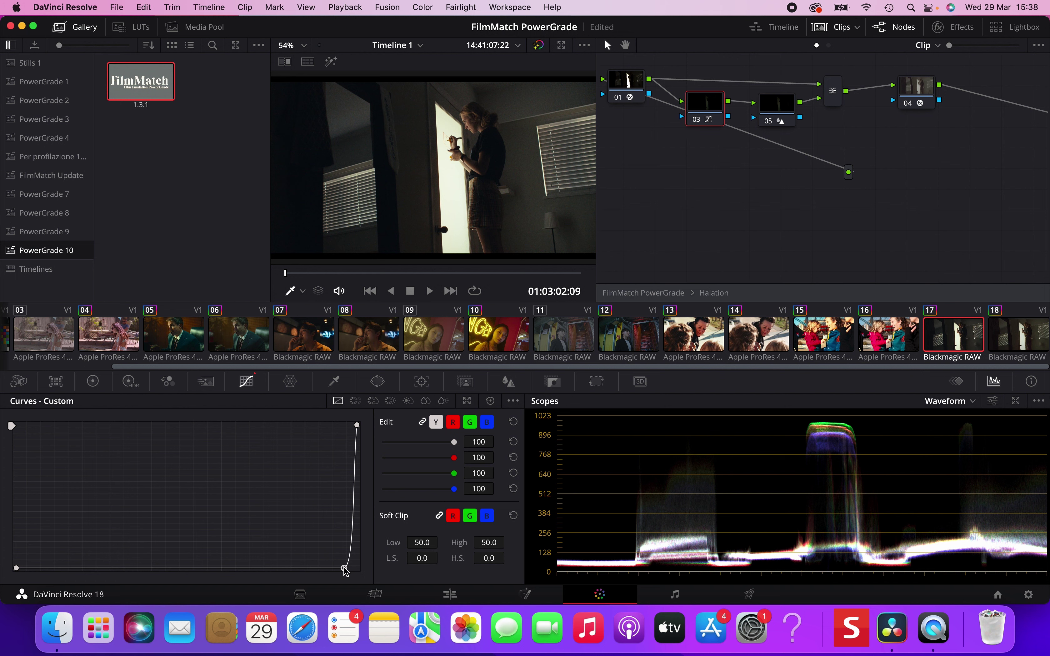
{"action": "left_click_drag", "start_coordinate": [344, 568], "coordinate": [339, 569]}
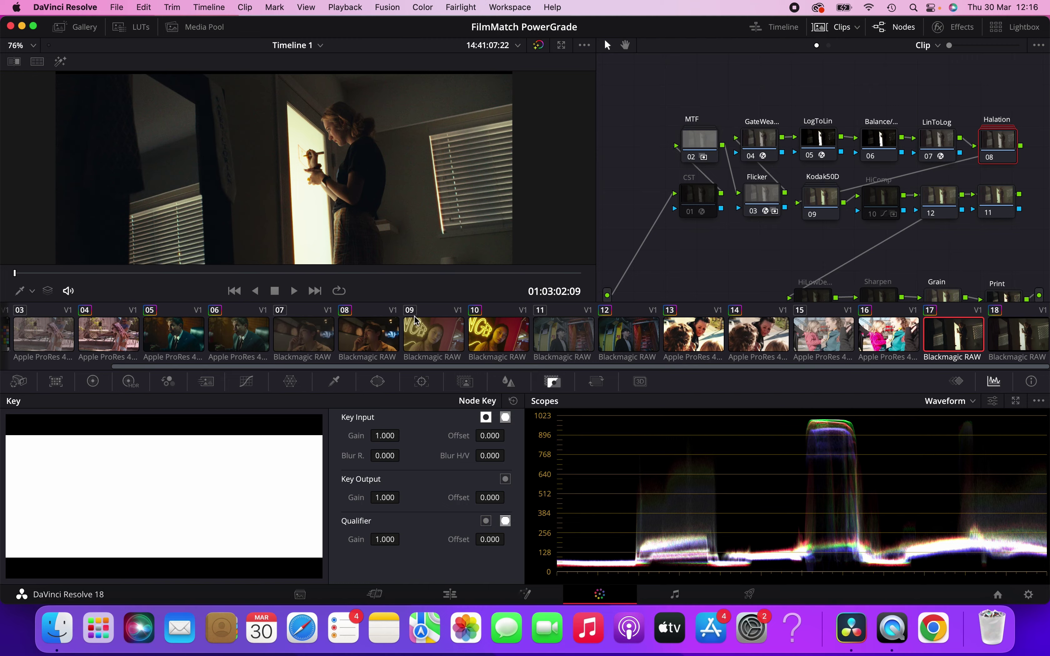
Step: Select clip 01 and check the MTF, GateWeave and Flicker nodes, ending on MTF at gain 0.200
{"action": "left_click", "coordinate": [33, 334]}
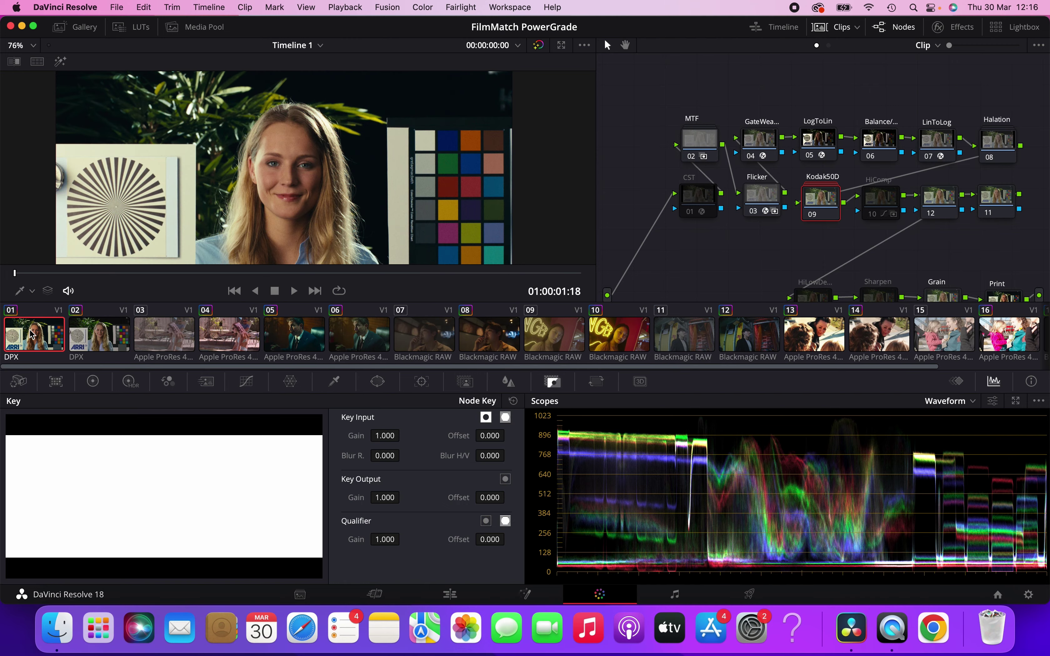
{"action": "left_click", "coordinate": [694, 142]}
{"action": "left_click", "coordinate": [760, 141]}
{"action": "left_click", "coordinate": [768, 203]}
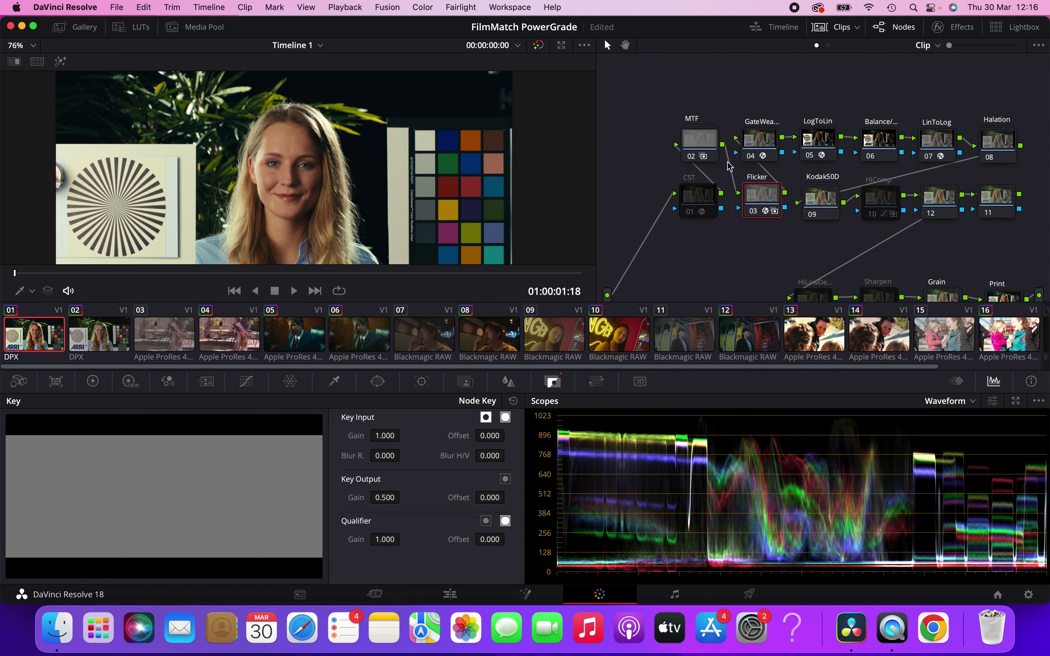
{"action": "left_click", "coordinate": [712, 147]}
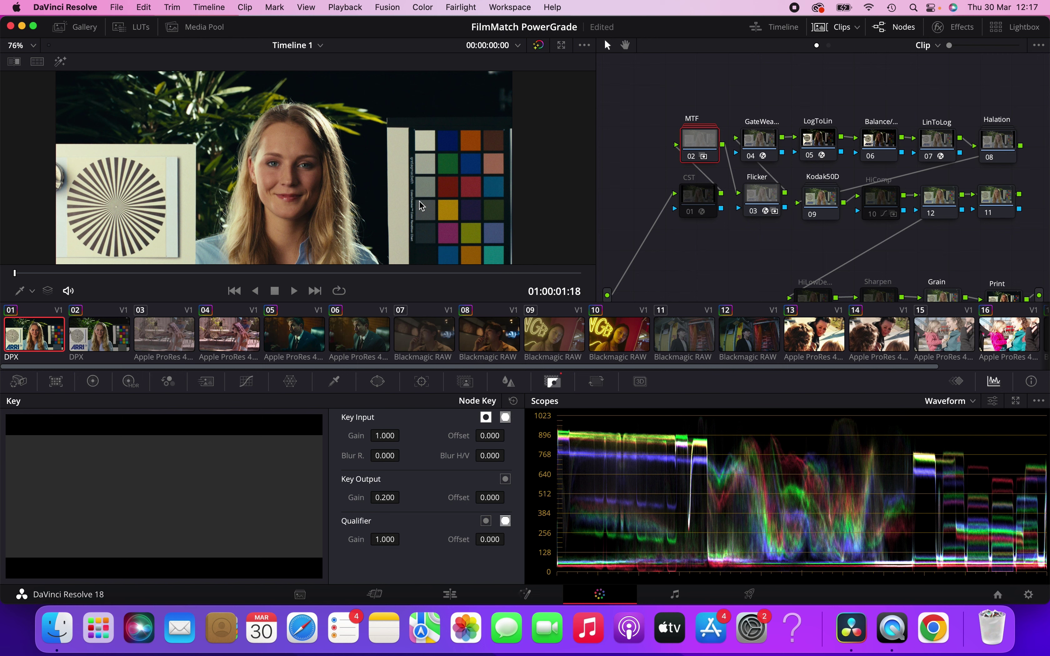
Step: Toggle the MTF node off and on to compare the look with and without it
{"action": "scroll", "coordinate": [419, 200], "scroll_direction": "up", "scroll_amount": 10}
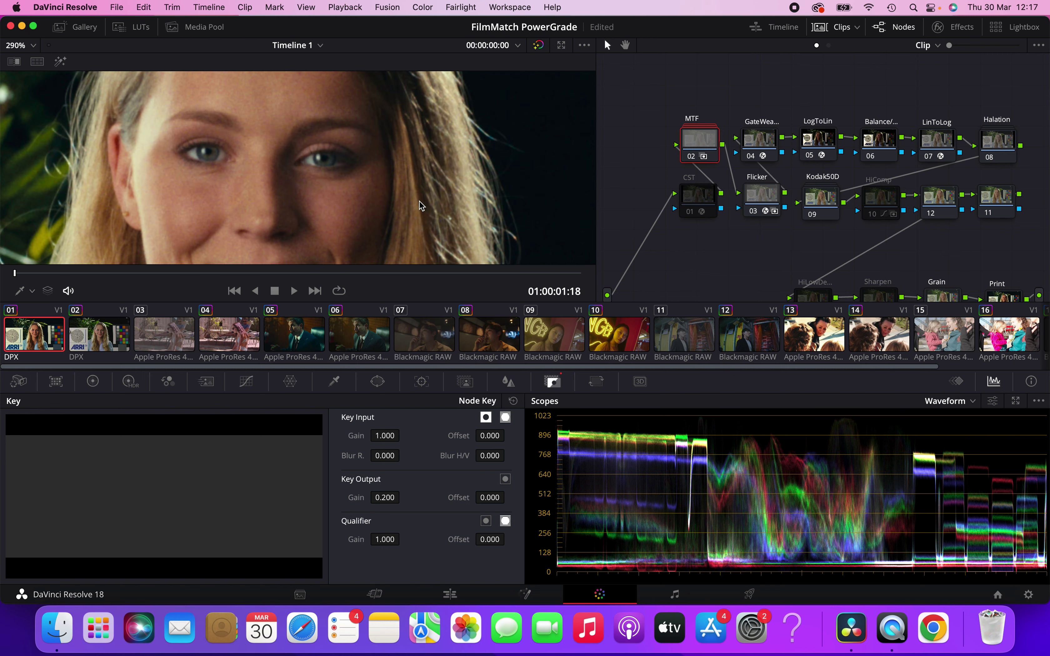
{"action": "scroll", "coordinate": [419, 201], "scroll_direction": "up", "scroll_amount": 1}
{"action": "scroll", "coordinate": [419, 201], "scroll_direction": "up", "scroll_amount": 1}
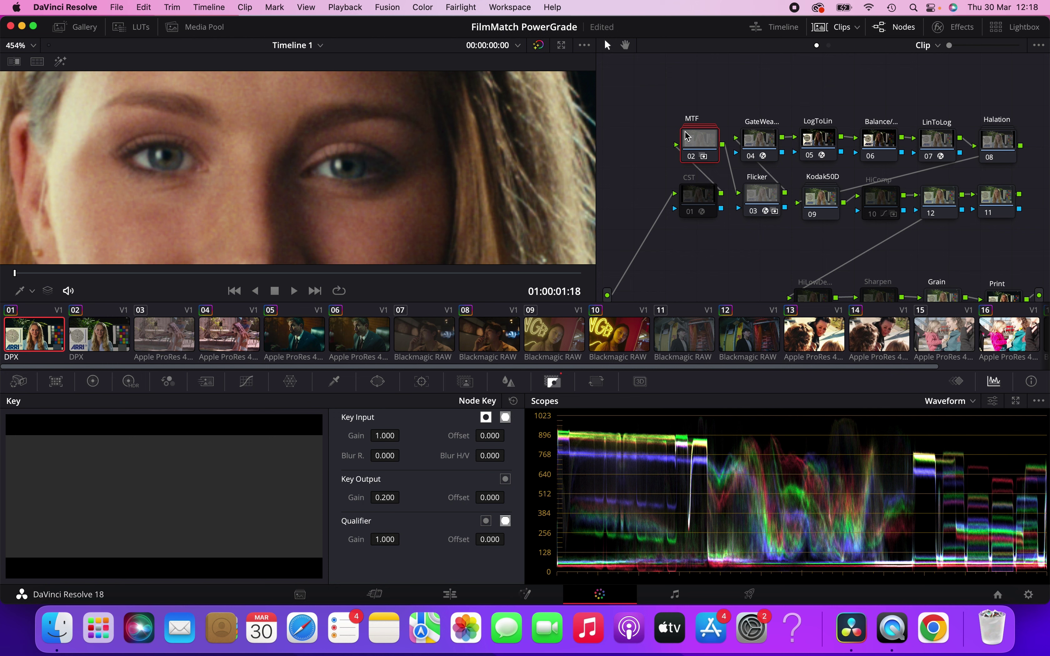
{"action": "key", "text": "super+d"}
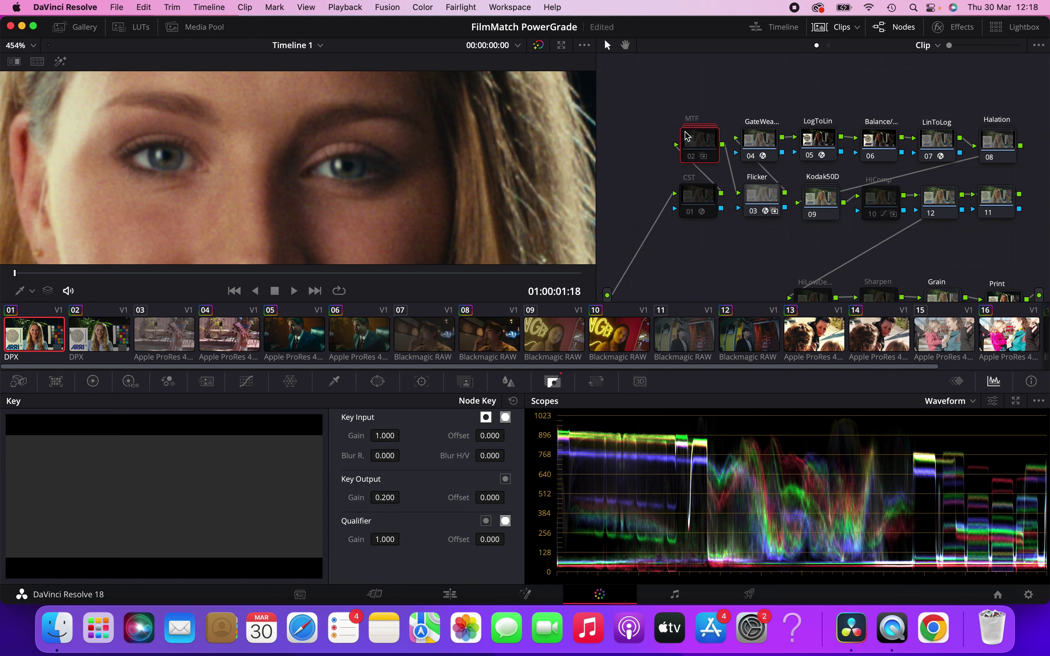
{"action": "key", "text": "super+d"}
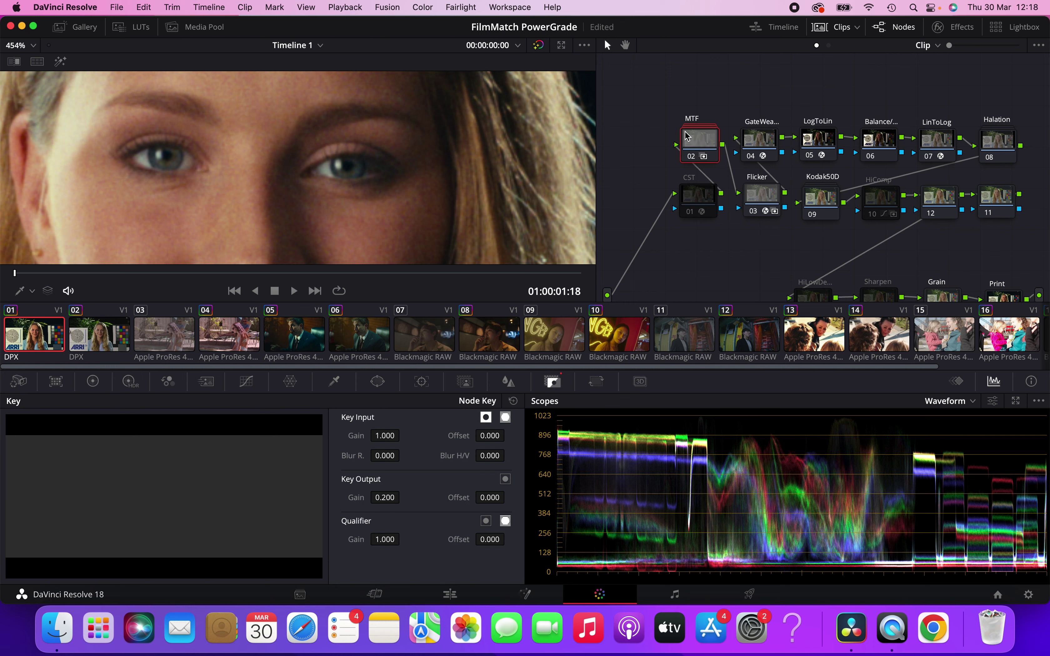
{"action": "key", "text": "super+d"}
{"action": "key", "text": "super+d"}
{"action": "key", "text": "super+d"}
{"action": "key", "text": "super+d"}
Step: Raise the MTF key output gain to 0.700, save the project, and recompare with MTF toggled
{"action": "left_click", "coordinate": [384, 498]}
{"action": "key", "text": "BackSpace"}
{"action": "type", "text": "0.7"}
{"action": "key", "text": "Return"}
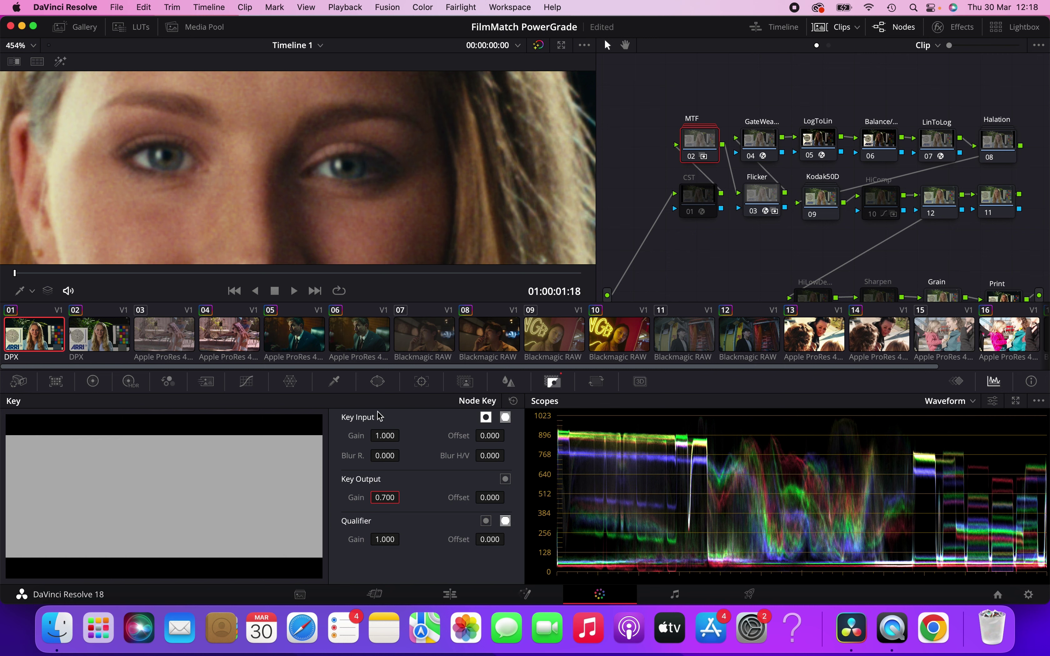
{"action": "key", "text": "super+s"}
{"action": "scroll", "coordinate": [309, 180], "scroll_direction": "down", "scroll_amount": 1}
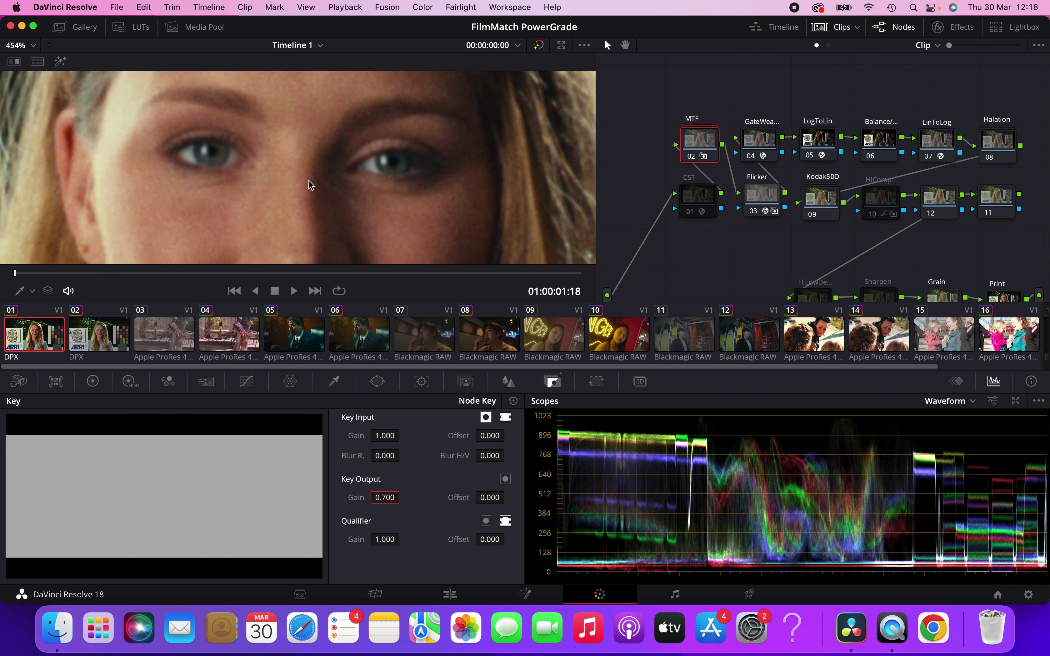
{"action": "key", "text": "ctrl+d"}
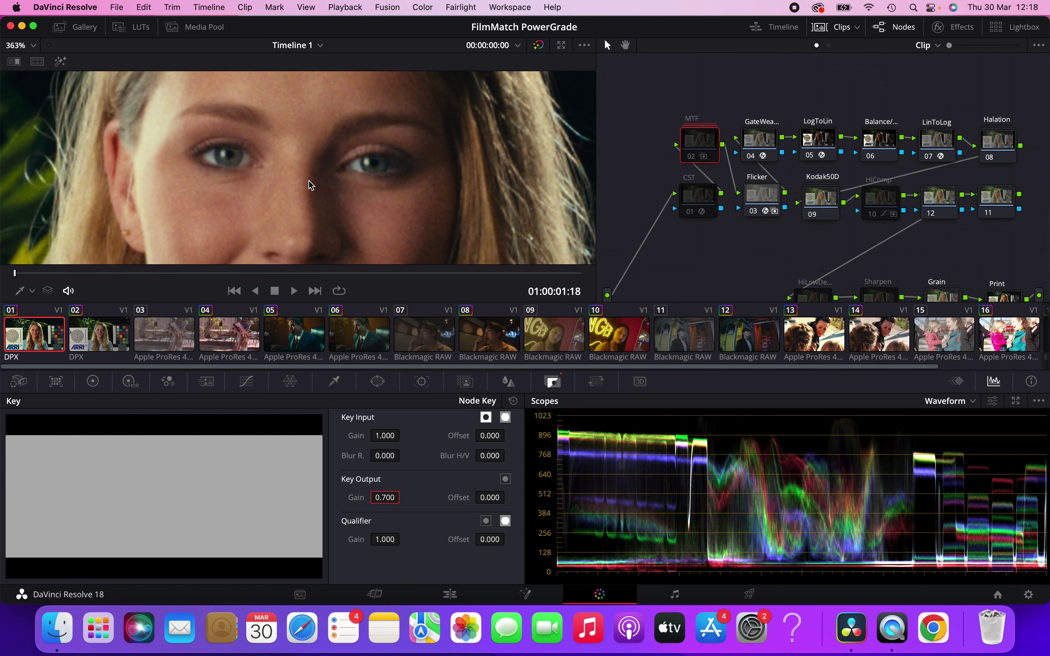
{"action": "key", "text": "ctrl+d"}
{"action": "key", "text": "ctrl+d"}
{"action": "key", "text": "ctrl+d"}
{"action": "key", "text": "ctrl+d"}
{"action": "key", "text": "ctrl+d"}
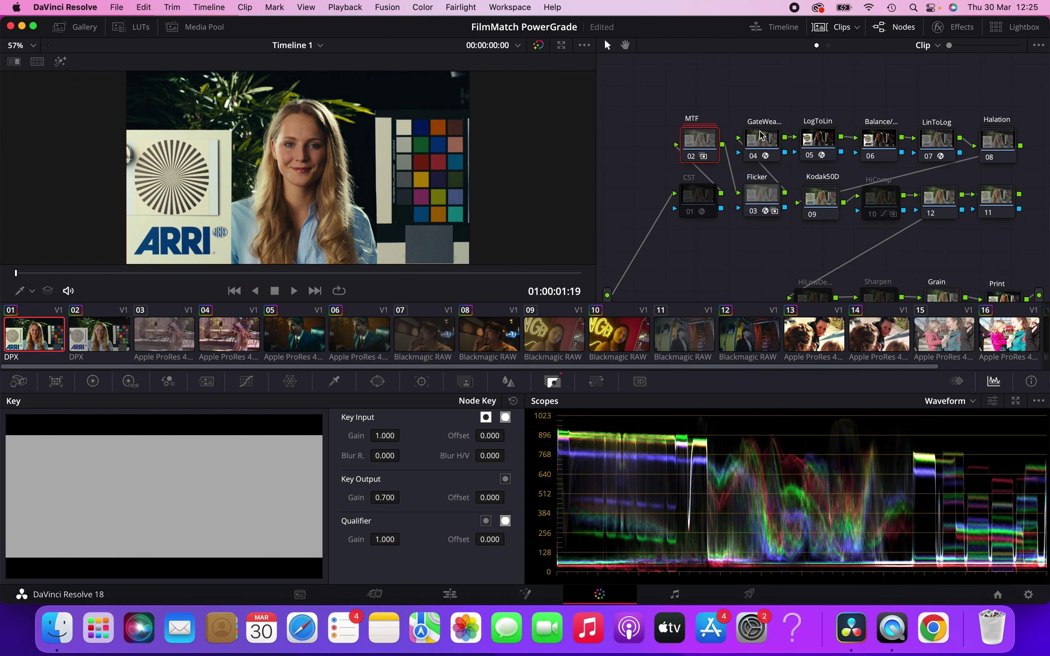
{"action": "left_click", "coordinate": [764, 197]}
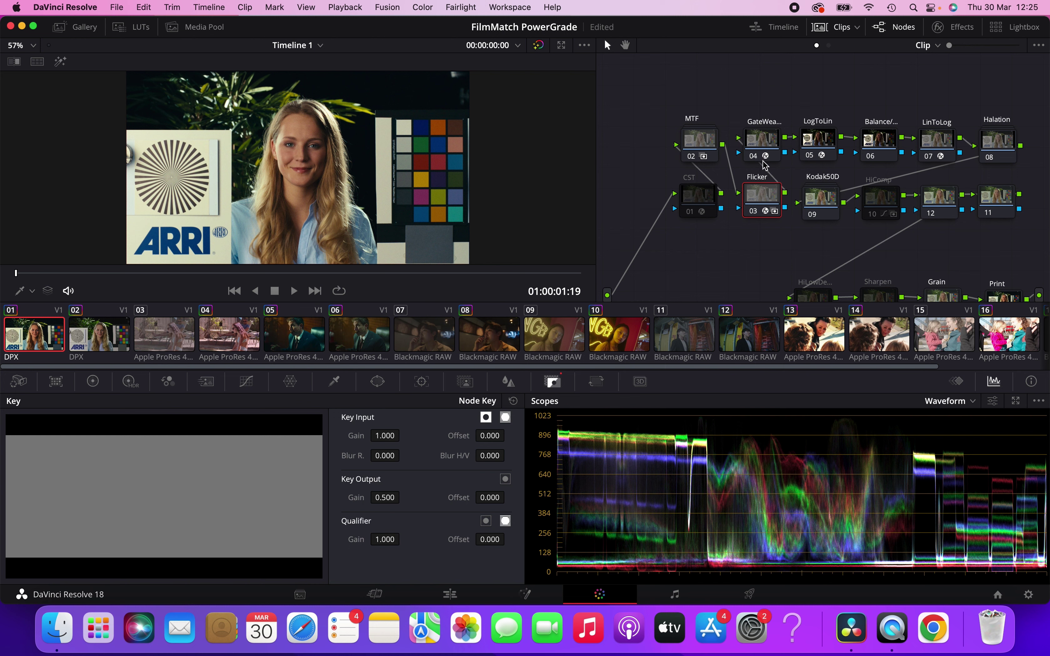
{"action": "left_click", "coordinate": [765, 152]}
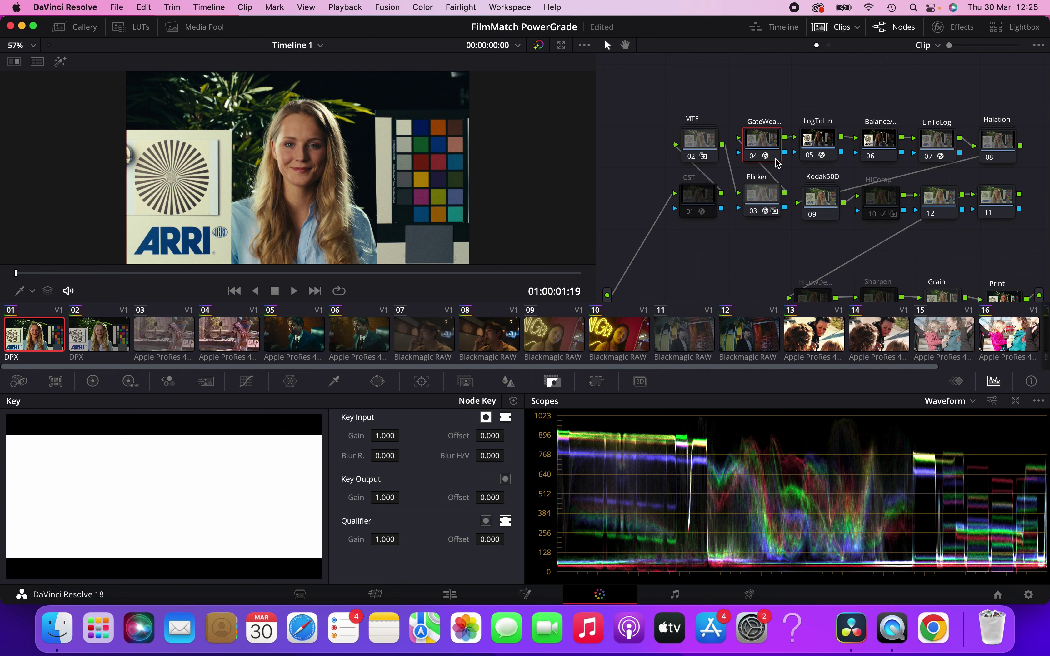
{"action": "mouse_move", "coordinate": [762, 150]}
{"action": "left_click", "coordinate": [938, 27]}
{"action": "scroll", "coordinate": [888, 149], "scroll_direction": "down", "scroll_amount": 3}
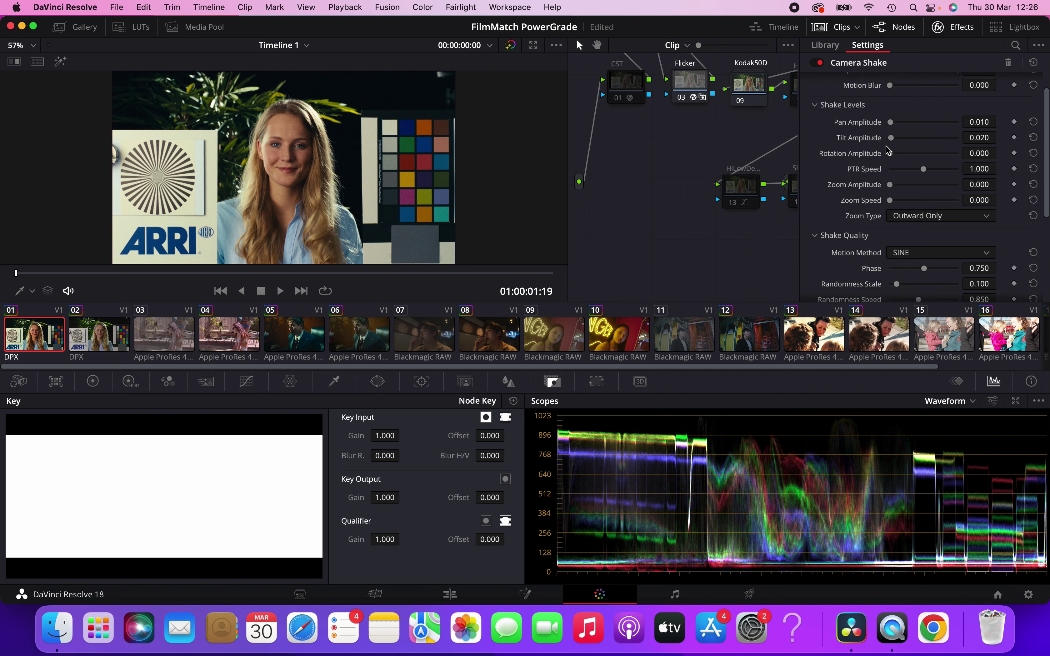
{"action": "scroll", "coordinate": [712, 154], "scroll_direction": "up", "scroll_amount": 5}
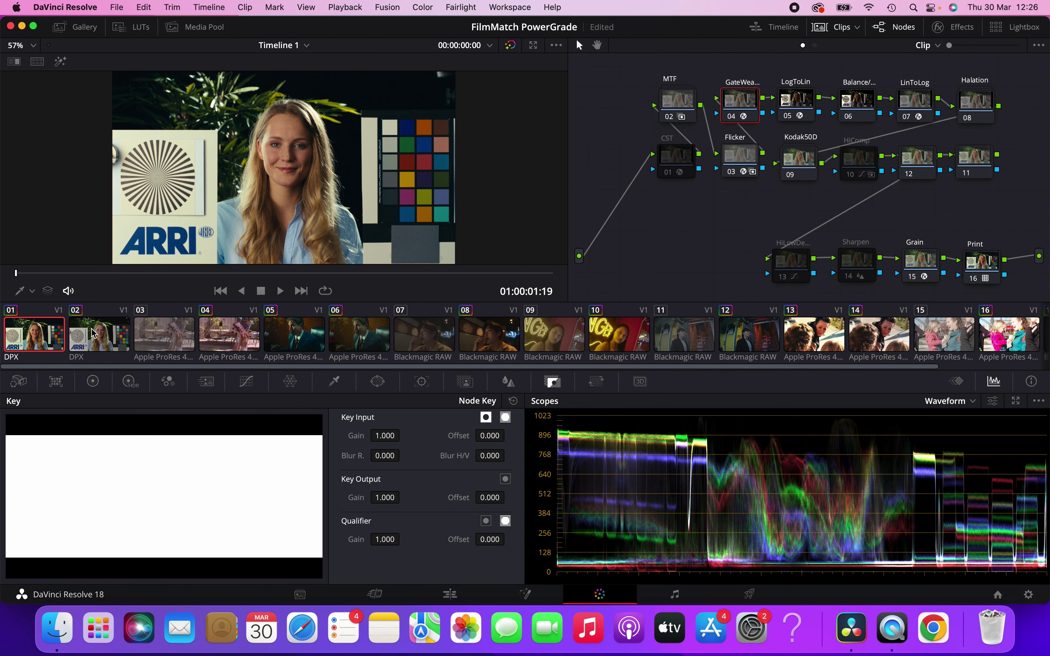
Step: Compare against the second DPX clip zoomed in on the face, then return to clip 01
{"action": "left_click", "coordinate": [112, 339]}
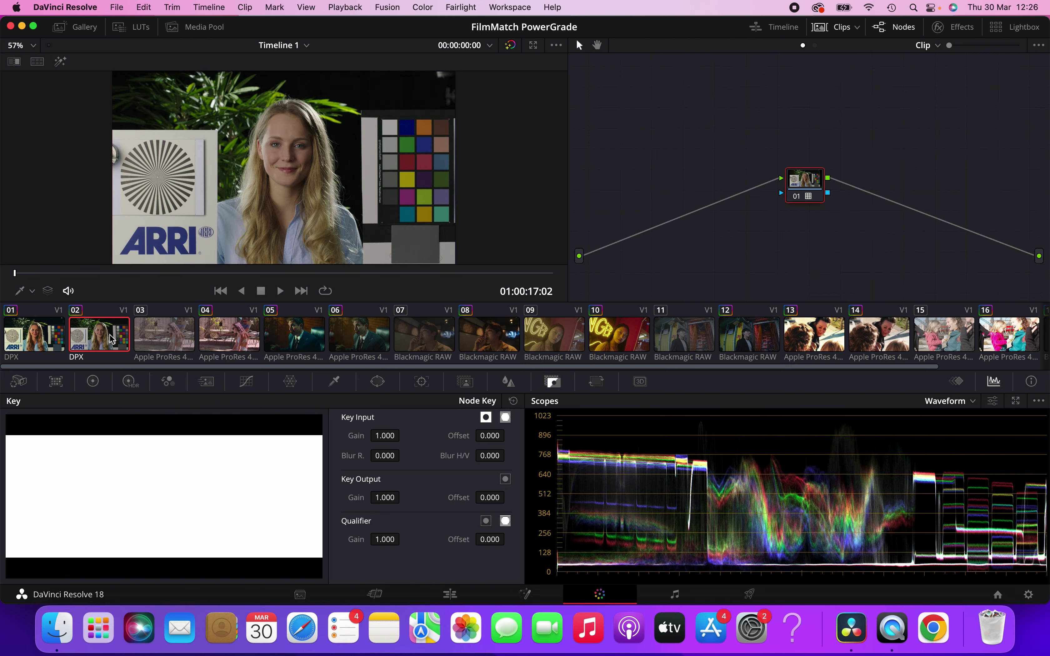
{"action": "key", "text": "super+equal"}
{"action": "scroll", "coordinate": [94, 162], "scroll_direction": "left", "scroll_amount": 3}
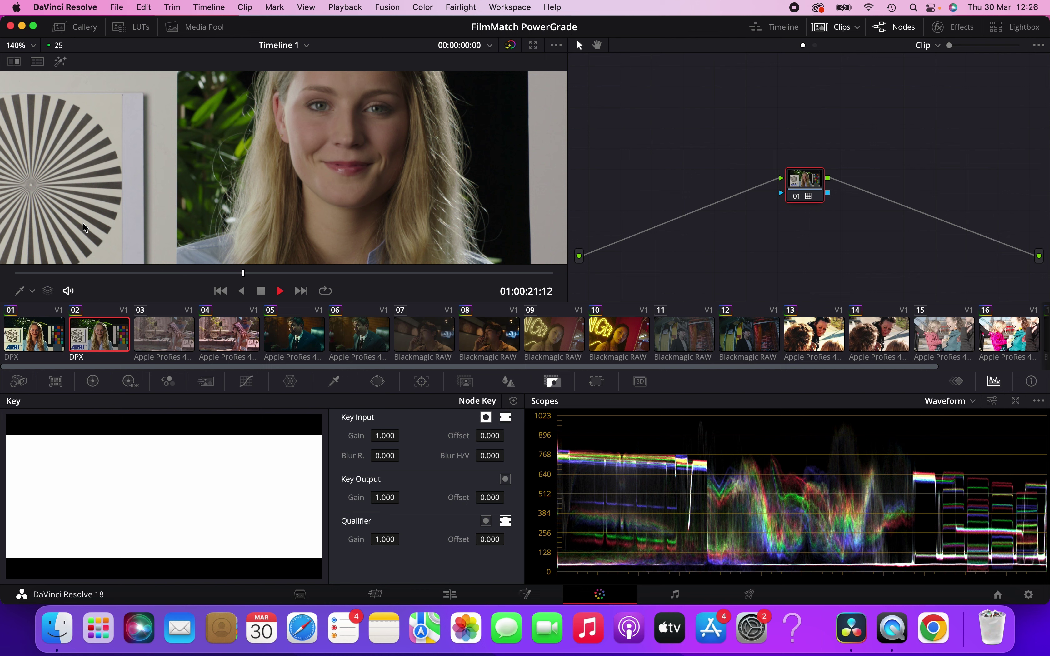
{"action": "left_click", "coordinate": [37, 333]}
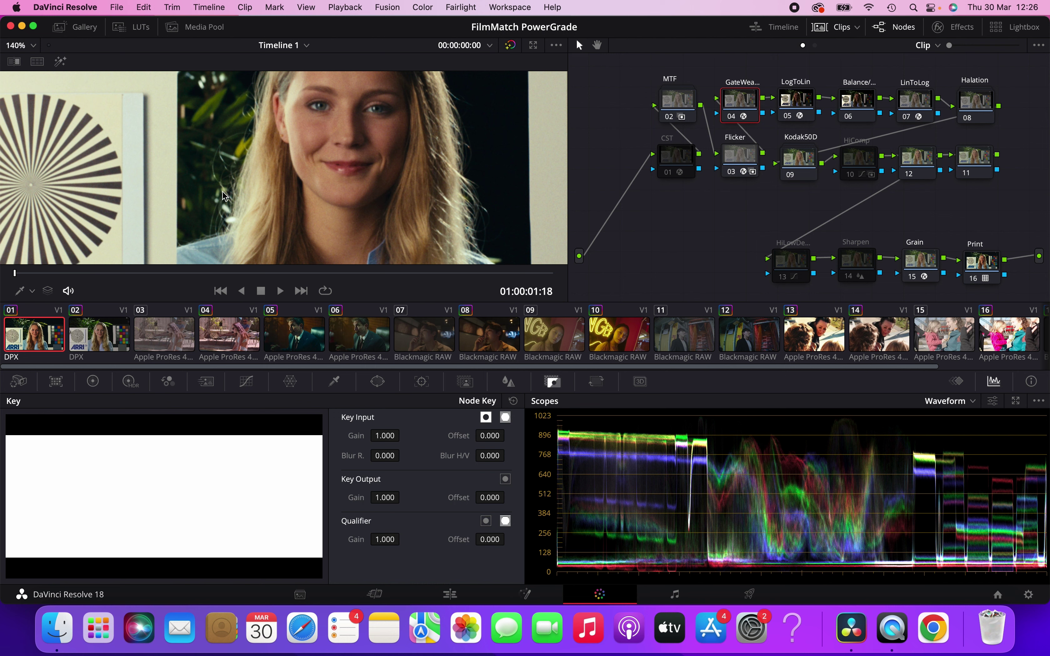
Step: Disable the Flicker node and play clip 01 with only the GateWeave effect showing
{"action": "left_click", "coordinate": [740, 167]}
{"action": "key", "text": "ctrl+d"}
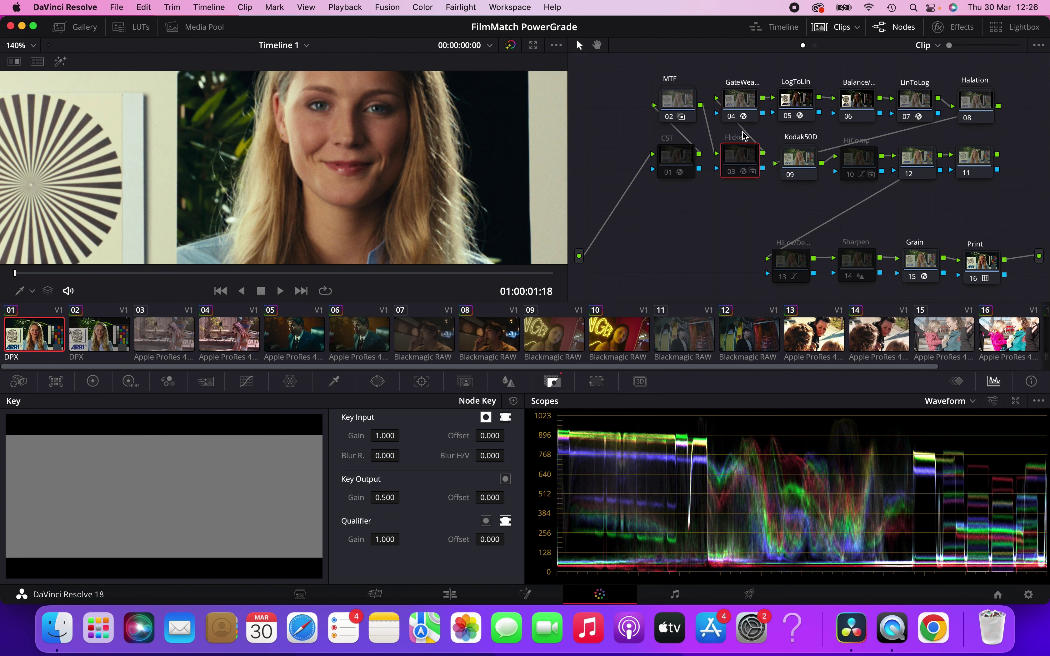
{"action": "left_click", "coordinate": [744, 107]}
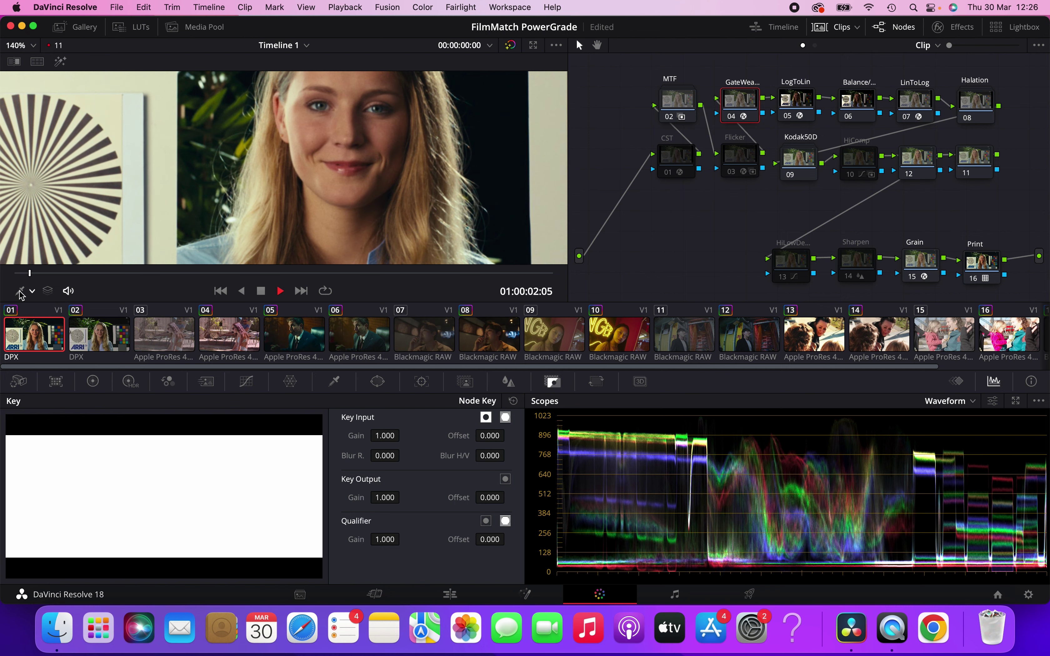
{"action": "key", "text": "space"}
{"action": "key", "text": "super+equal"}
{"action": "key", "text": "super+equal"}
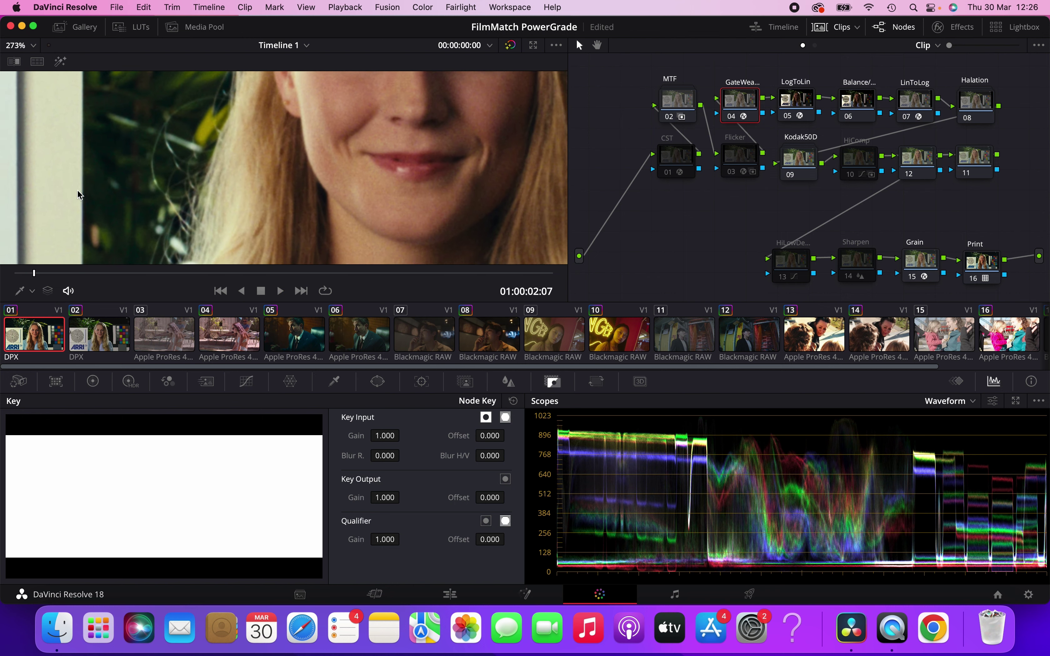
{"action": "scroll", "coordinate": [78, 194], "scroll_direction": "up", "scroll_amount": 1}
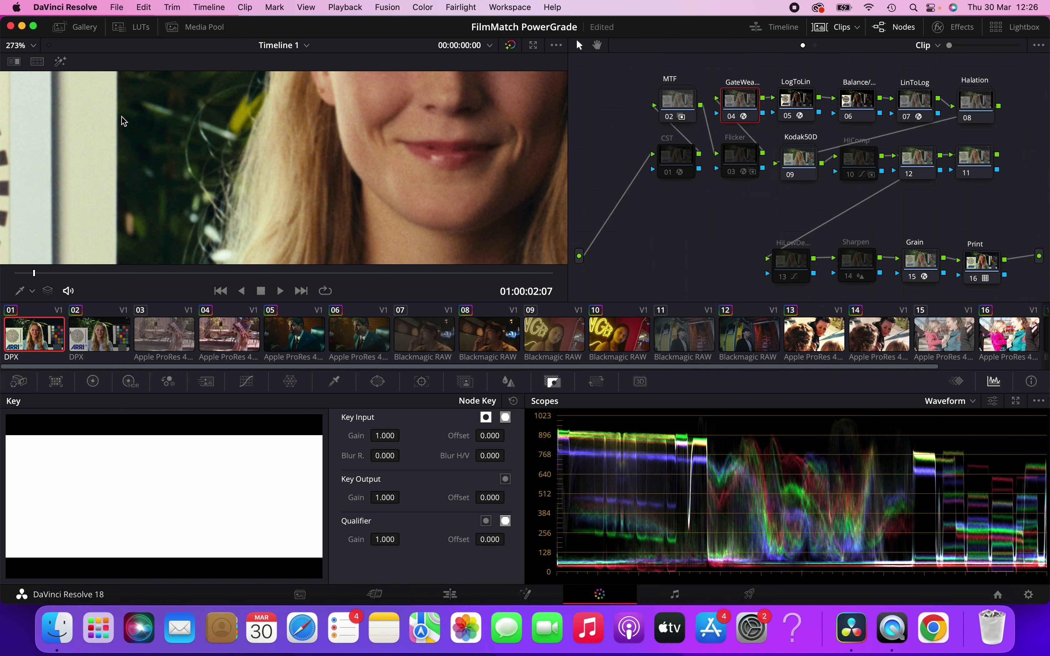
{"action": "key", "text": "space"}
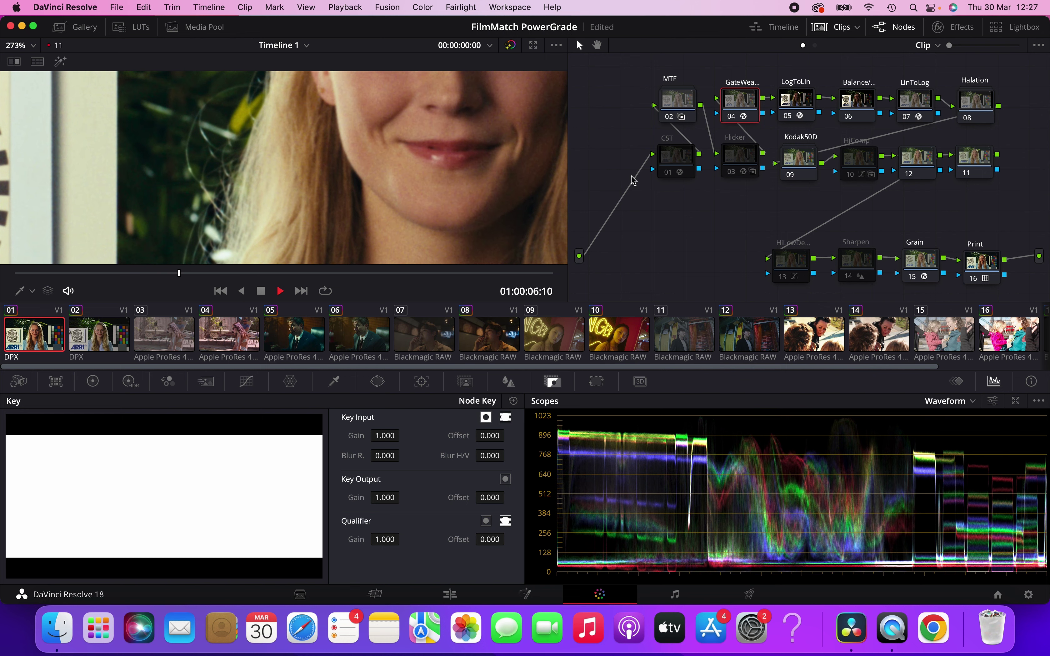
Step: Stop playback, fit the frame in the viewer, and re-enable the Flicker node
{"action": "key", "text": "space"}
{"action": "key", "text": "shift+z"}
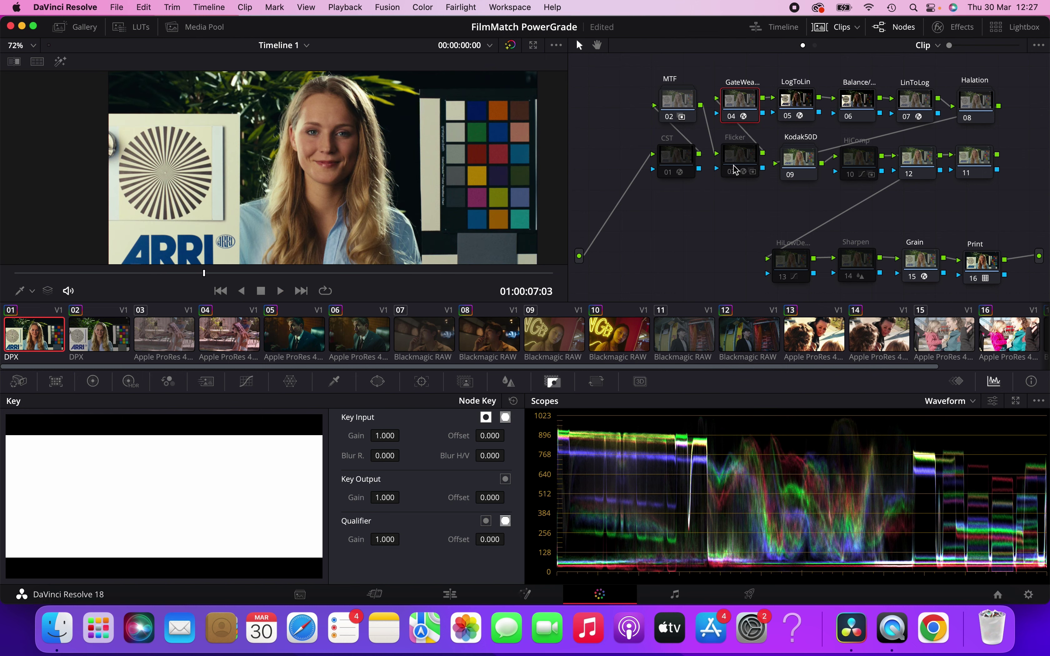
{"action": "left_click", "coordinate": [735, 170]}
{"action": "key", "text": "super+d"}
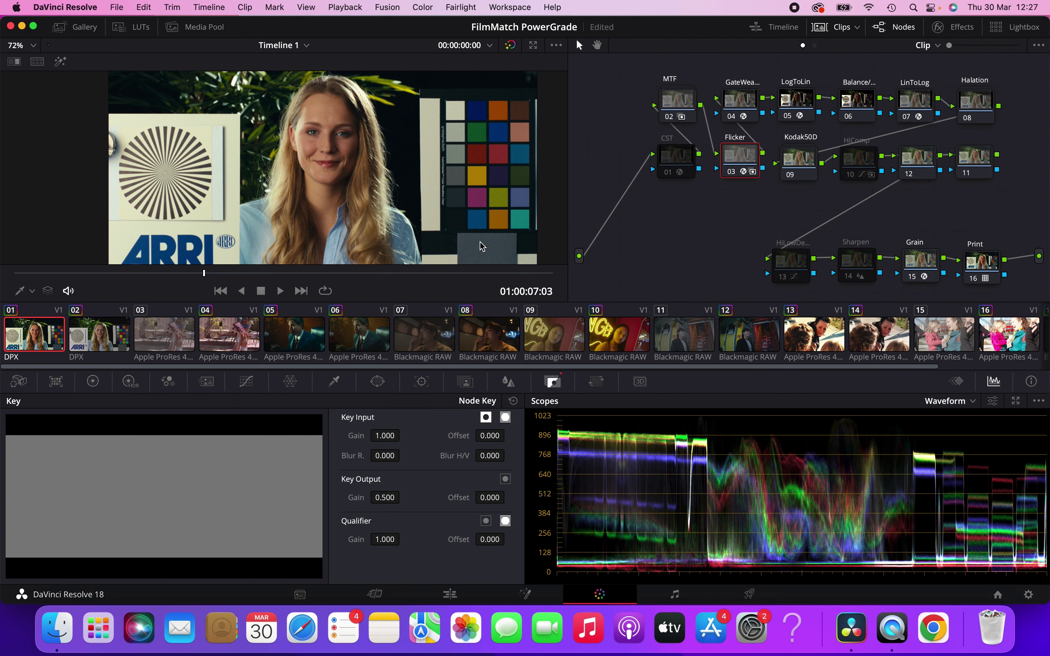
Step: Play clip 01 from the start to watch the flicker, then stop and fit the frame
{"action": "scroll", "coordinate": [482, 246], "scroll_direction": "up", "scroll_amount": 10}
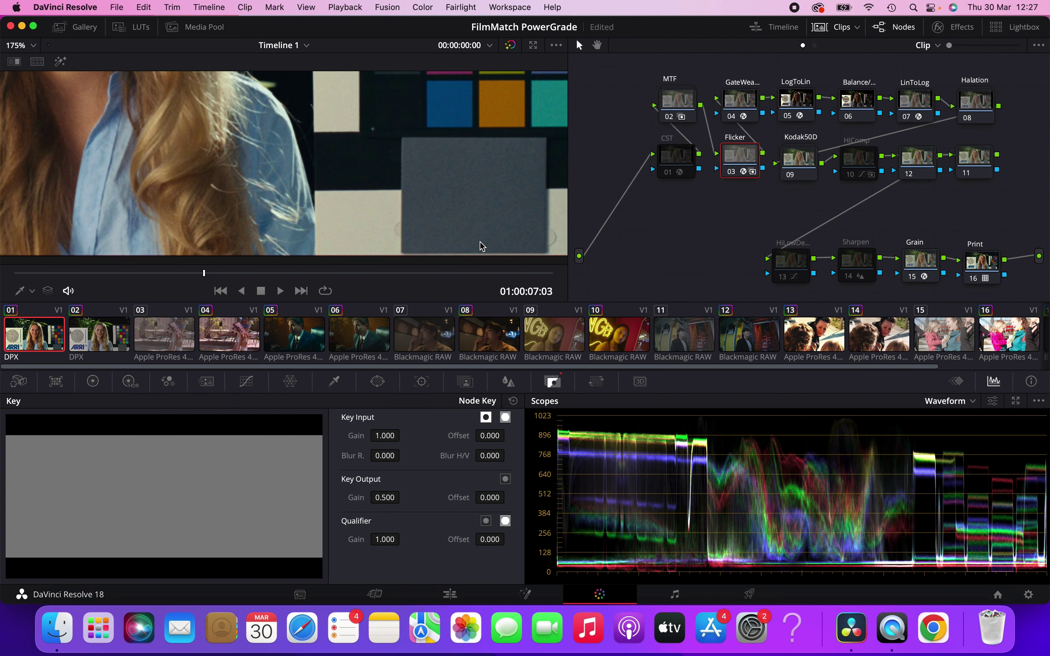
{"action": "scroll", "coordinate": [481, 246], "scroll_direction": "right", "scroll_amount": 2}
{"action": "scroll", "coordinate": [482, 246], "scroll_direction": "down", "scroll_amount": 1}
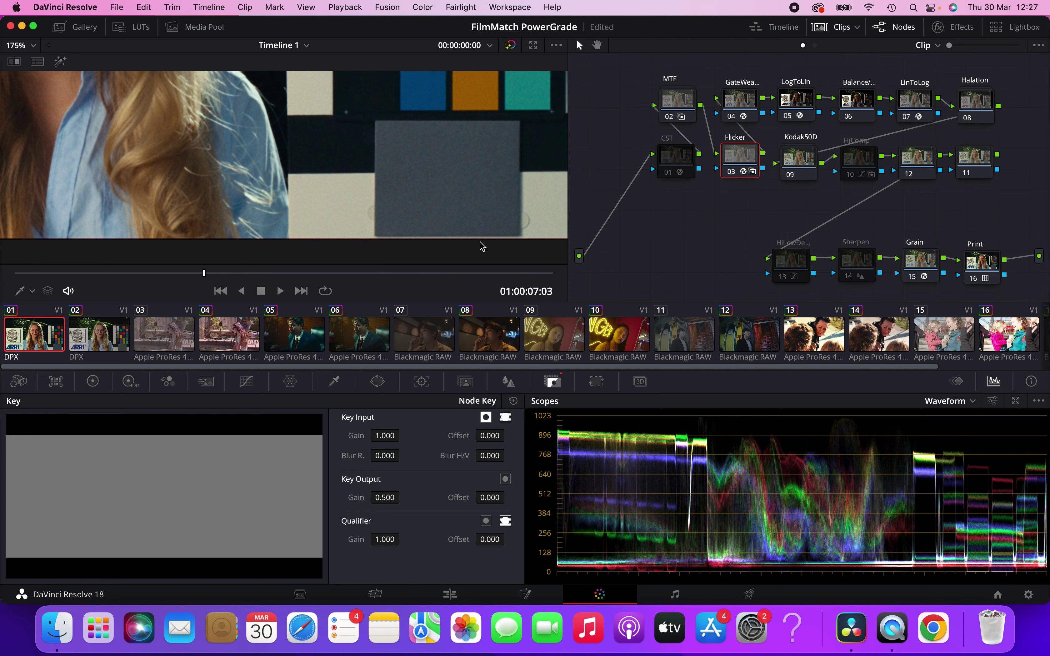
{"action": "left_click", "coordinate": [16, 273]}
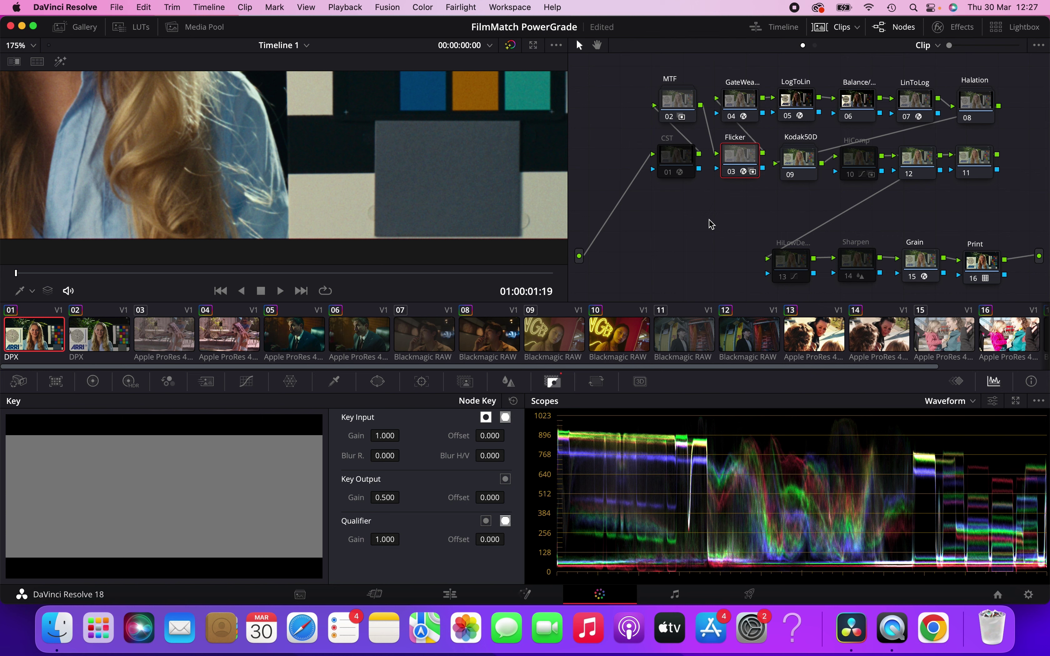
{"action": "key", "text": "space"}
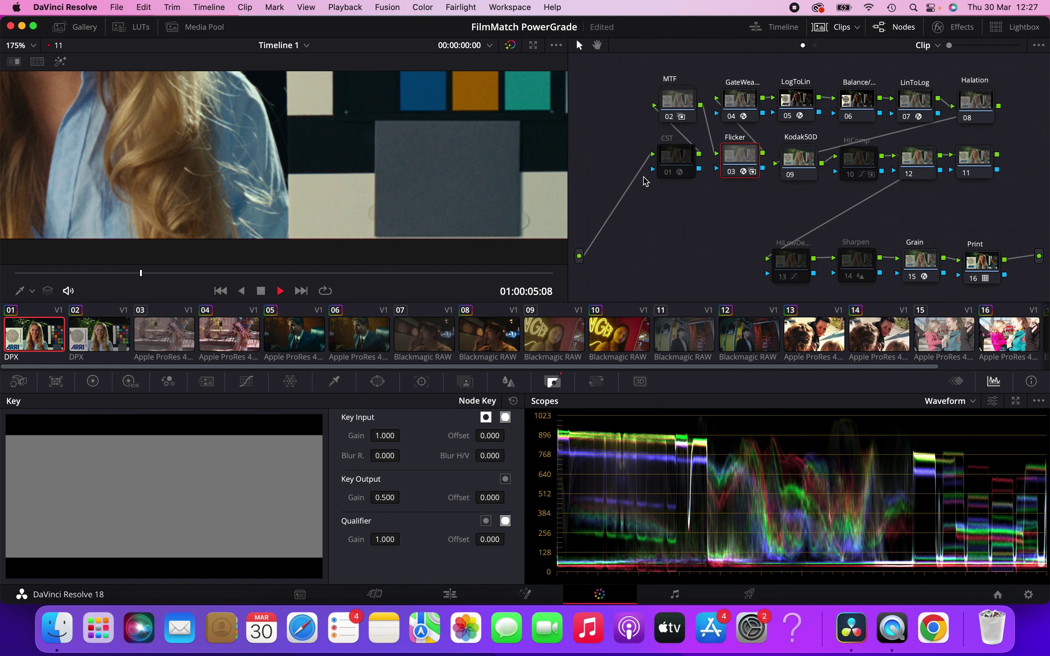
{"action": "key", "text": "space"}
{"action": "key", "text": "shift+z"}
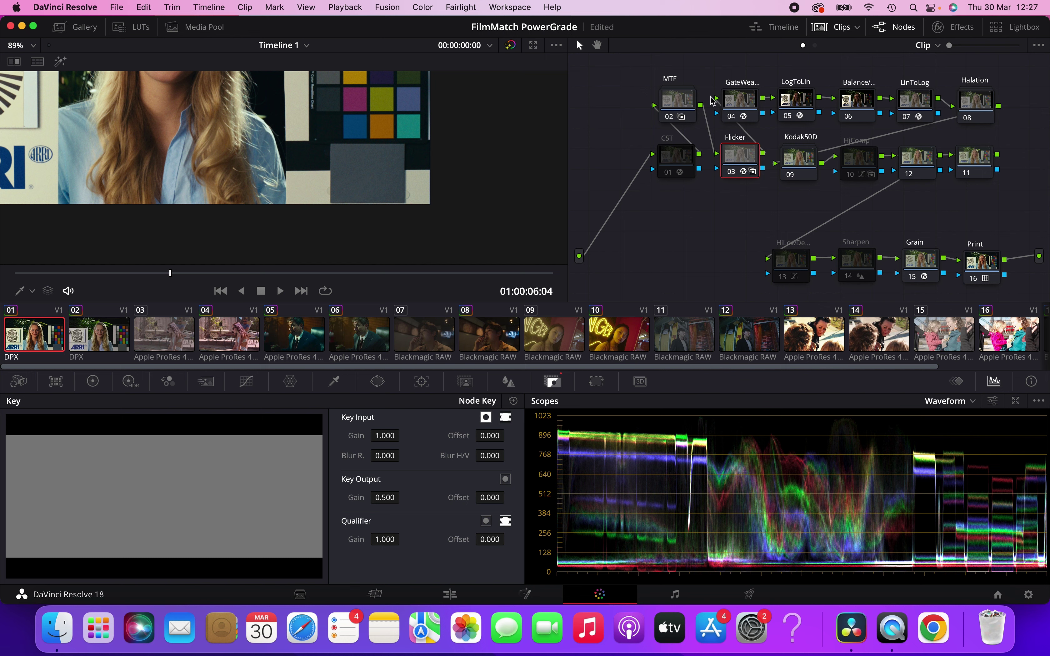
Step: Zoom the viewer out, save the project, and pan the node graph toward the Print node
{"action": "scroll", "coordinate": [705, 197], "scroll_direction": "up", "scroll_amount": 1}
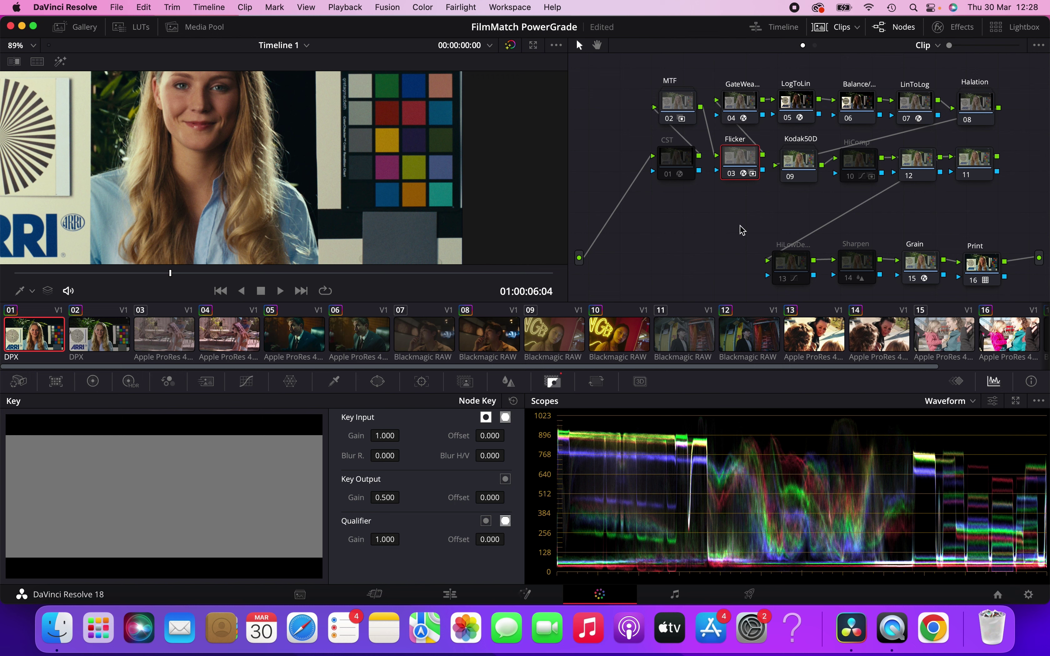
{"action": "key", "text": "super+minus"}
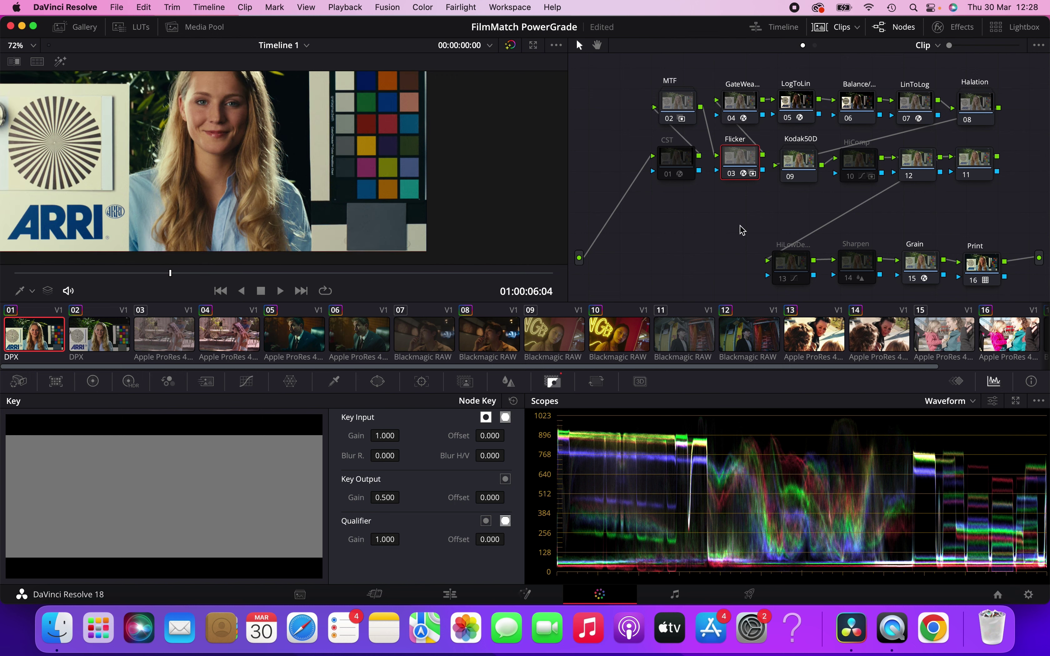
{"action": "key", "text": "super+s"}
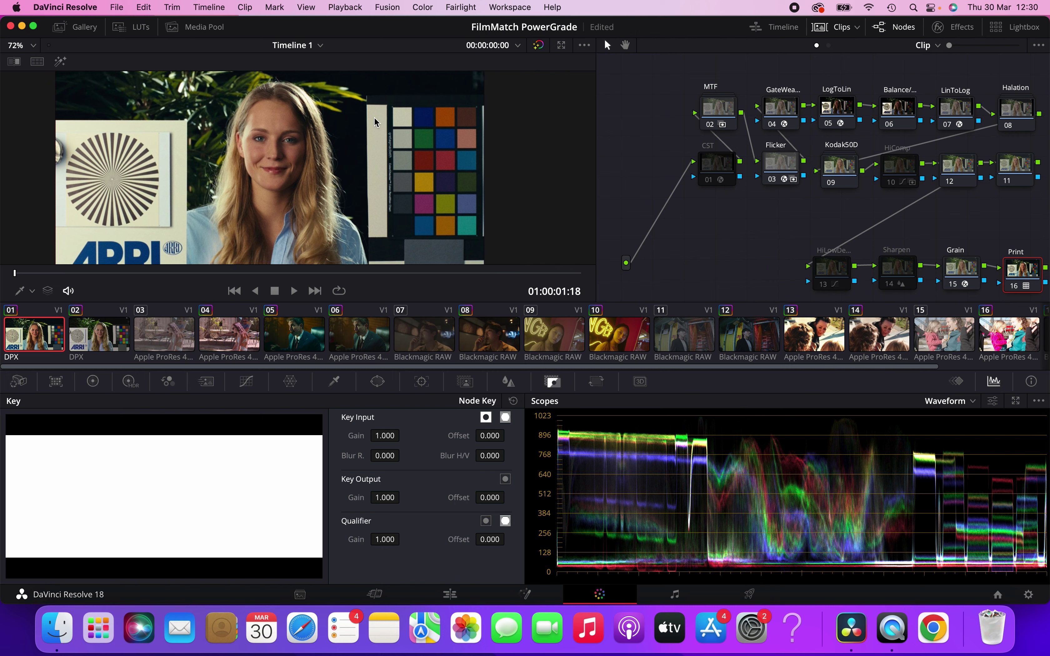
{"action": "scroll", "coordinate": [492, 158], "scroll_direction": "down", "scroll_amount": 2}
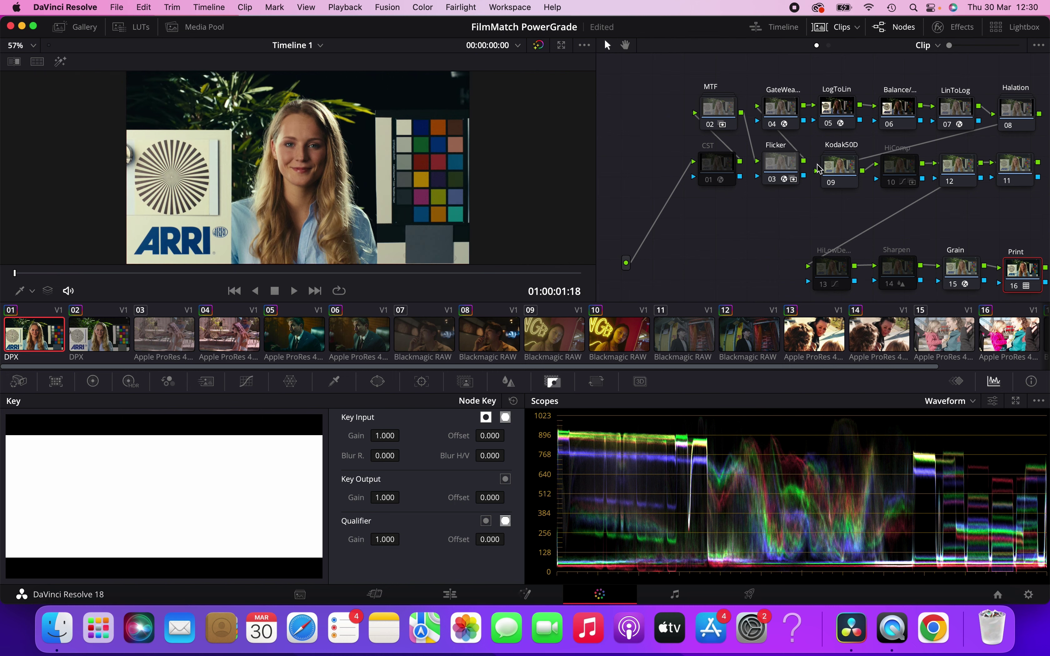
{"action": "scroll", "coordinate": [757, 190], "scroll_direction": "down", "scroll_amount": 2}
{"action": "scroll", "coordinate": [757, 190], "scroll_direction": "right", "scroll_amount": 3}
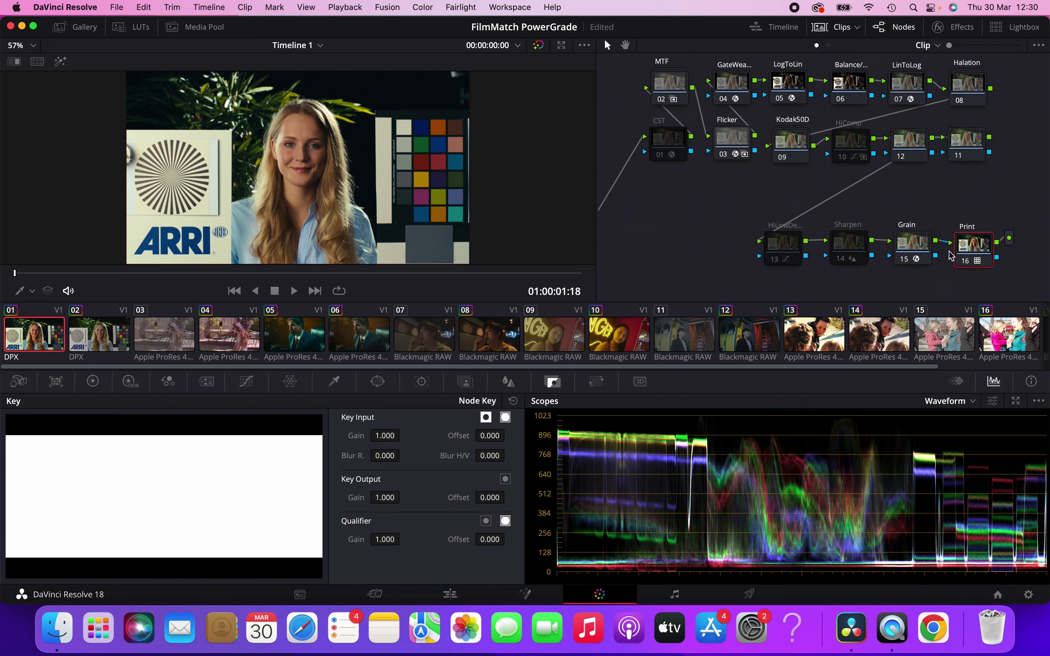
Step: Toggle the Print node's Kodak_2383_D65 LUT off and back on to compare the image
{"action": "key", "text": "ctrl+d"}
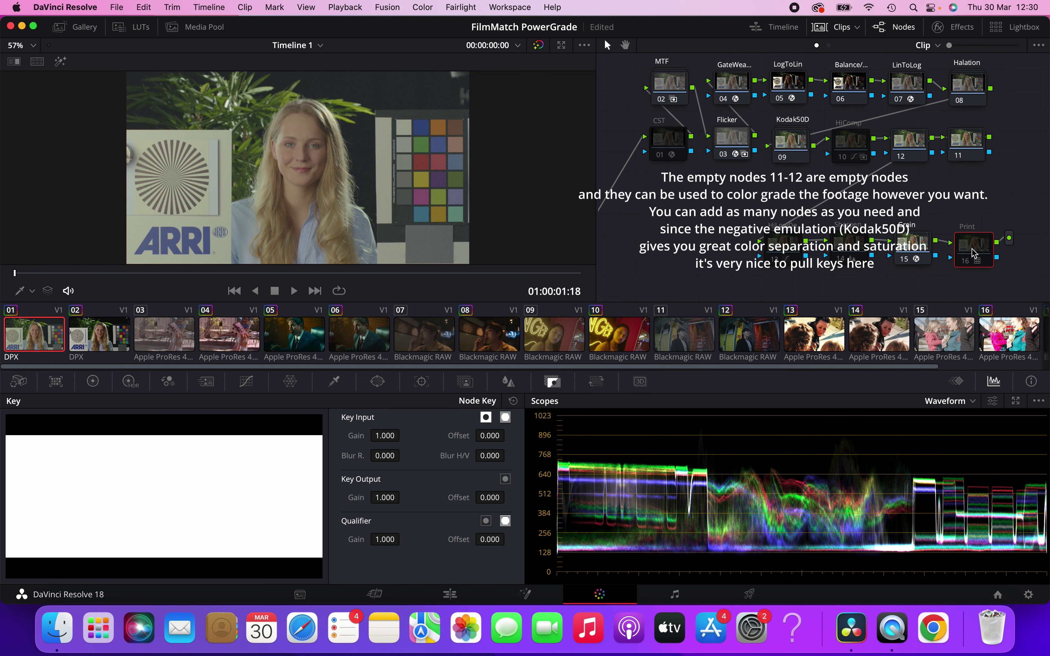
{"action": "key", "text": "ctrl+d"}
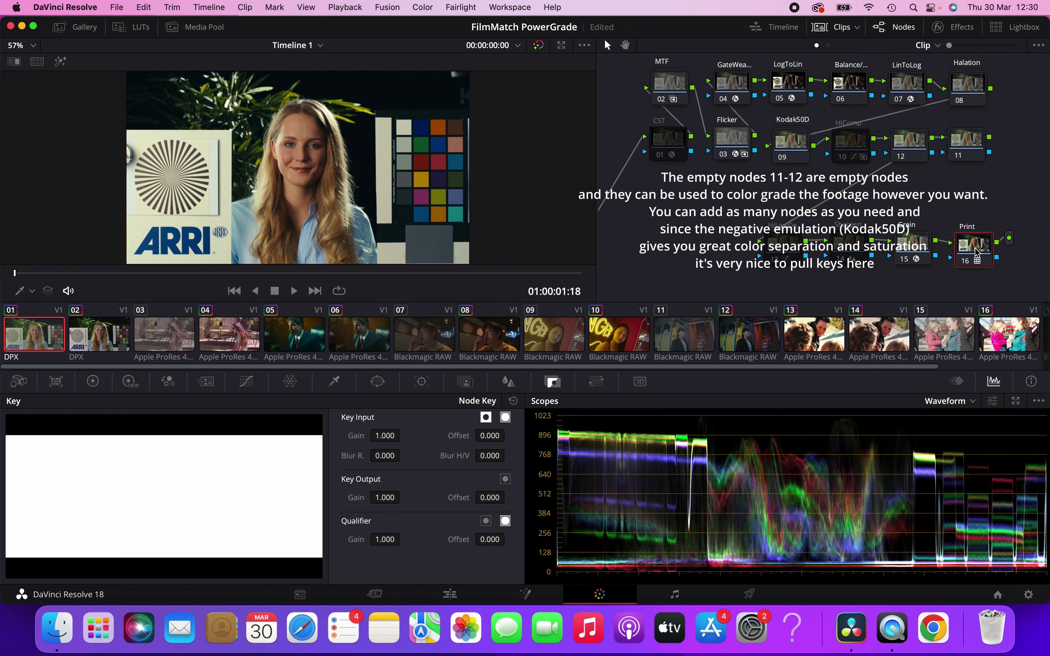
{"action": "mouse_move", "coordinate": [979, 260]}
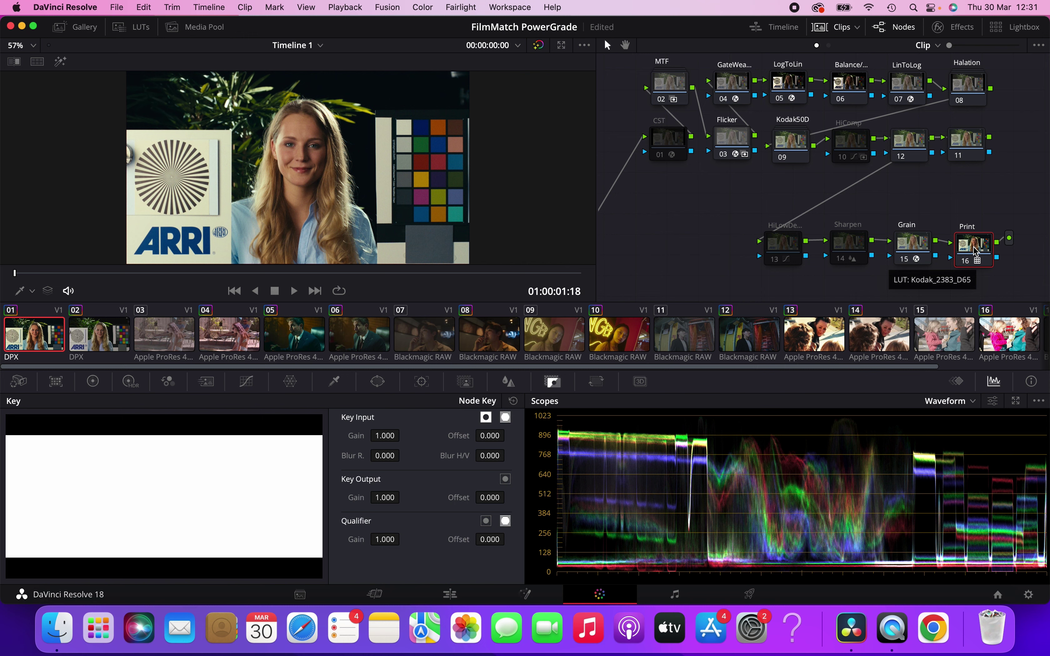
Step: Choose the Rec709 Fujifilm 3513DI D65 LUT from the Film Looks folder of the LUT library
{"action": "left_click", "coordinate": [126, 27]}
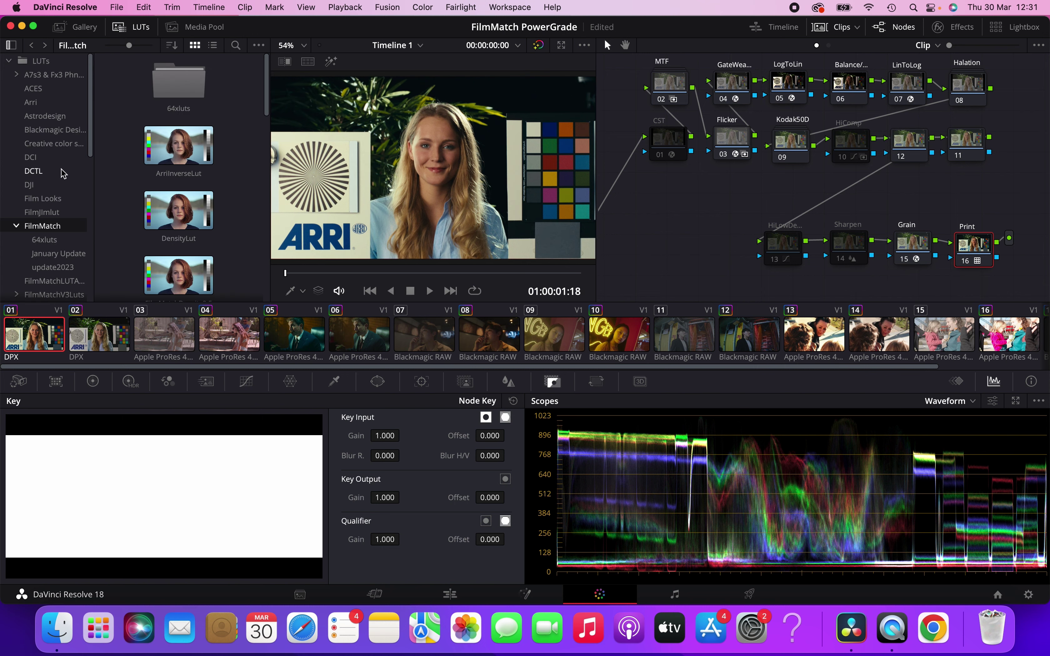
{"action": "left_click", "coordinate": [42, 198]}
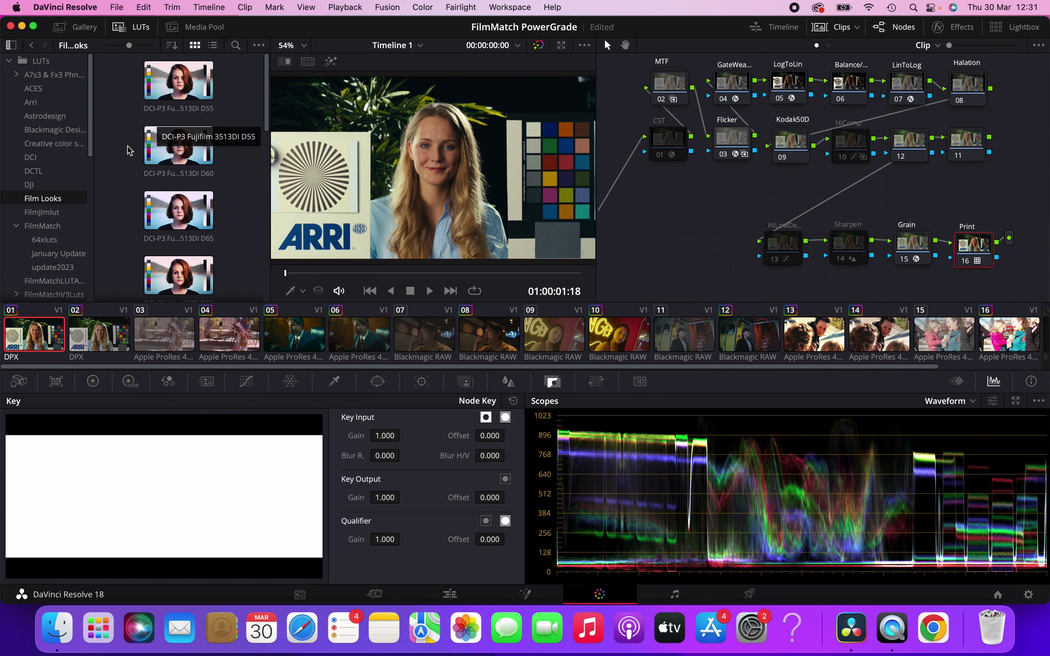
{"action": "scroll", "coordinate": [128, 150], "scroll_direction": "down", "scroll_amount": 5}
{"action": "scroll", "coordinate": [146, 102], "scroll_direction": "up", "scroll_amount": 2}
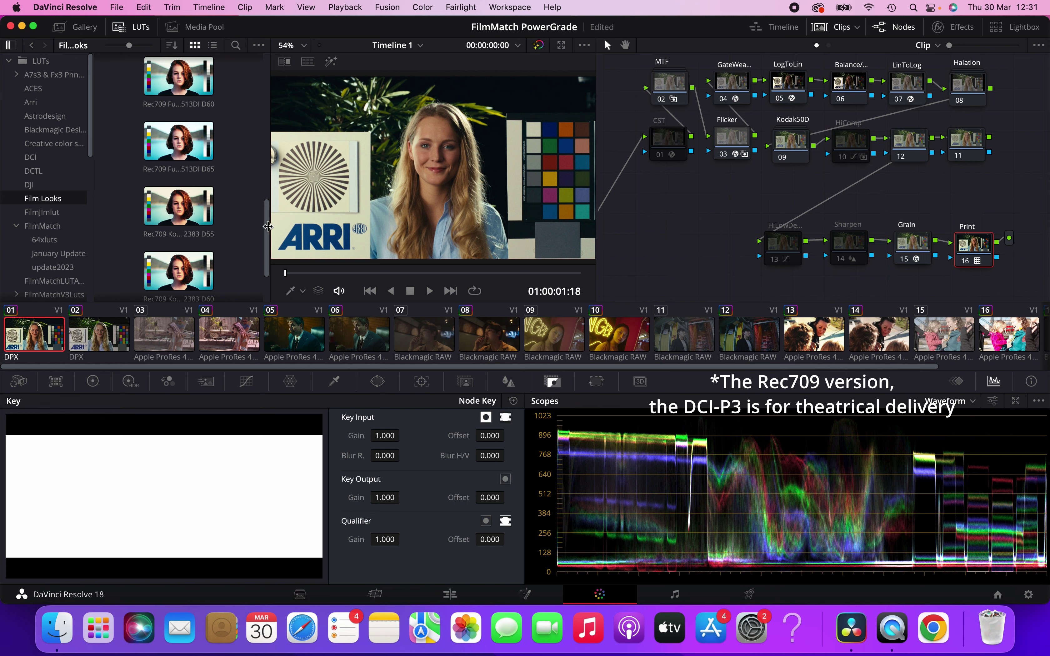
{"action": "left_click", "coordinate": [200, 145]}
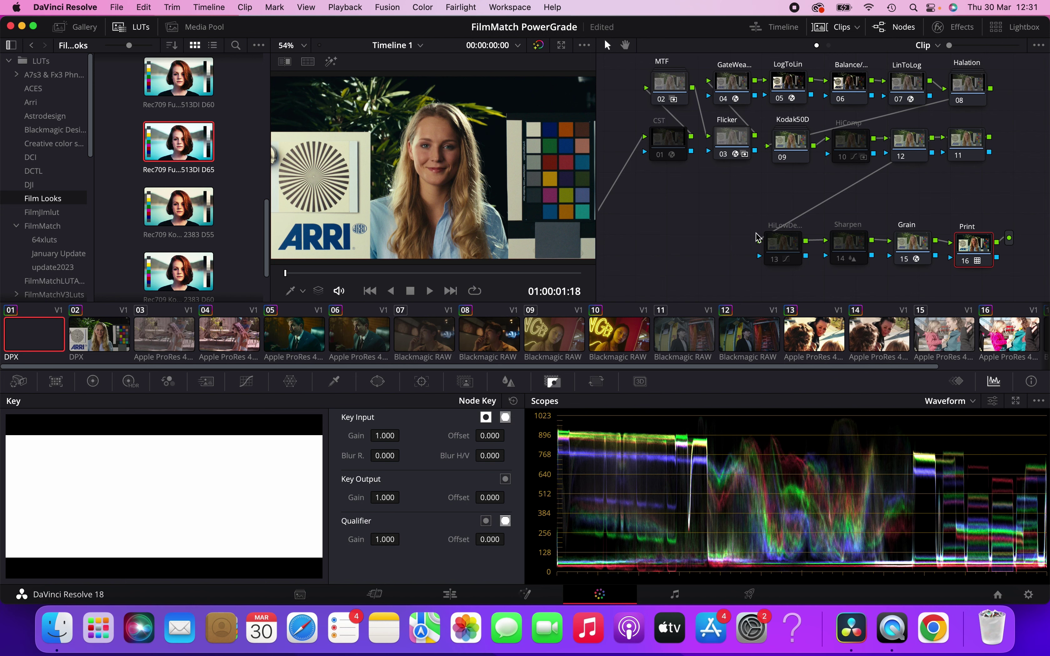
Step: Select the Grain node and bring up its film grain settings
{"action": "left_click", "coordinate": [926, 248]}
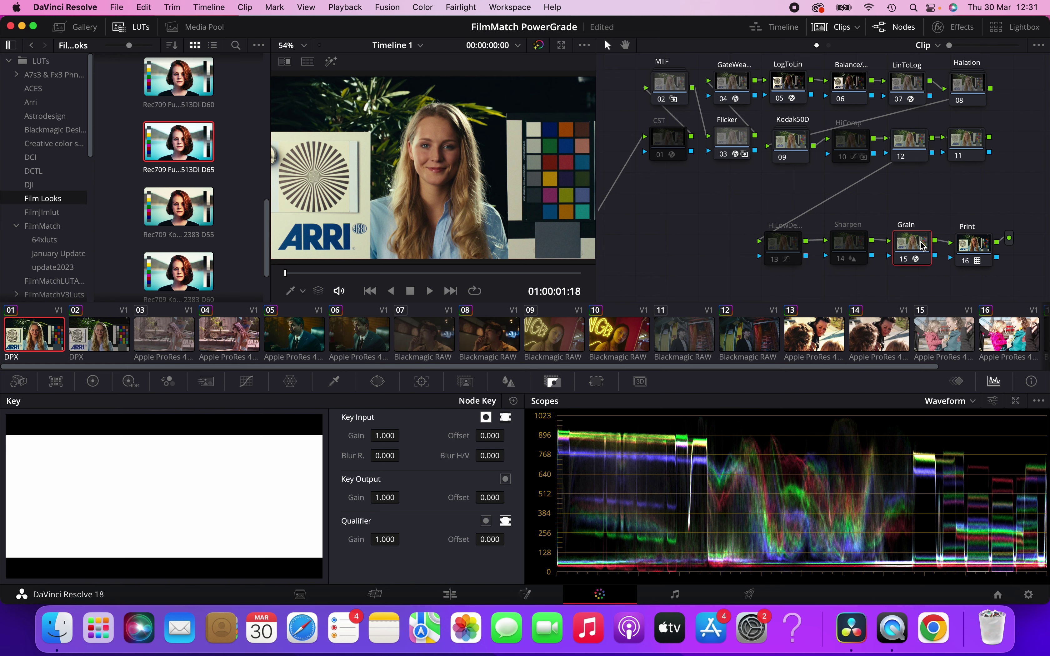
{"action": "left_click", "coordinate": [967, 31]}
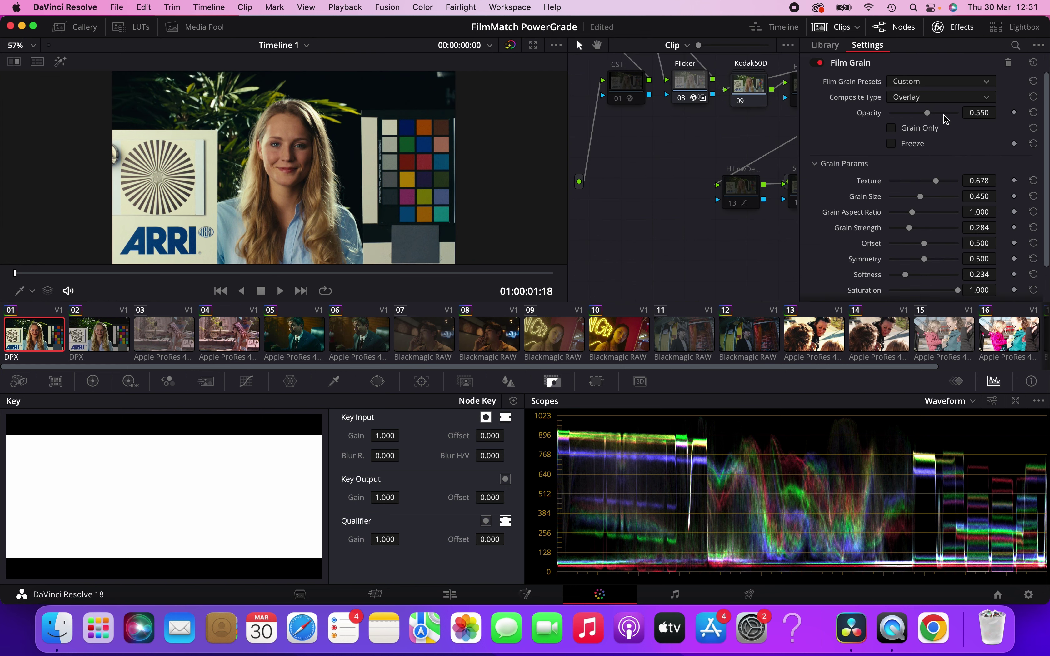
{"action": "scroll", "coordinate": [913, 172], "scroll_direction": "down", "scroll_amount": 2}
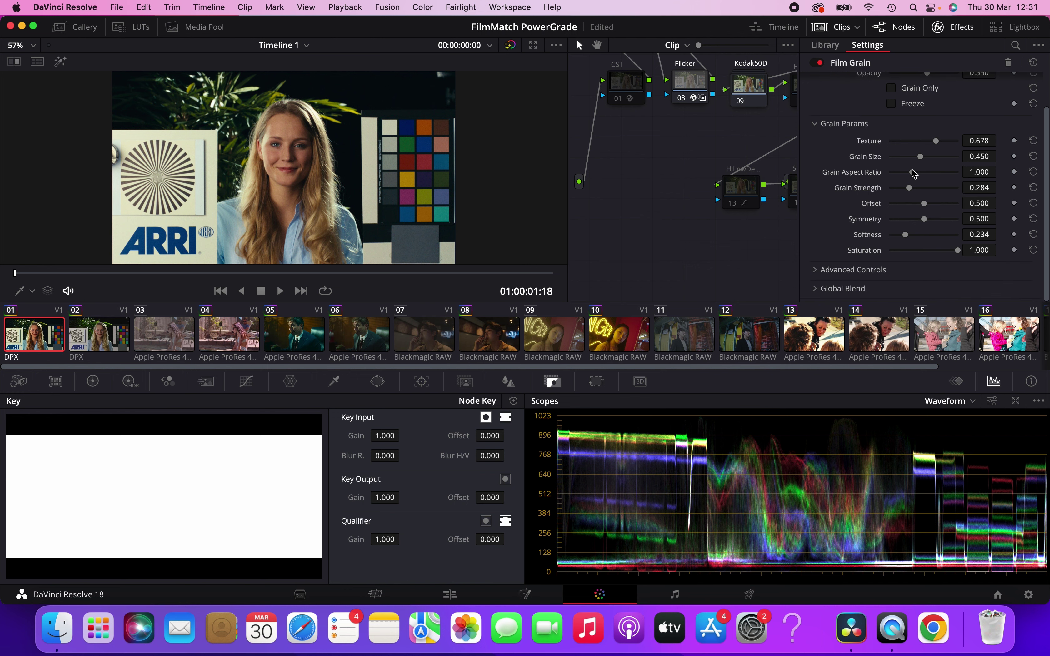
{"action": "scroll", "coordinate": [913, 173], "scroll_direction": "up", "scroll_amount": 1}
{"action": "scroll", "coordinate": [914, 172], "scroll_direction": "down", "scroll_amount": 1}
Step: Review the advanced grain controls, then set grain opacity to 0.440 and grain size to 0.458
{"action": "left_click", "coordinate": [825, 270]}
{"action": "scroll", "coordinate": [854, 223], "scroll_direction": "down", "scroll_amount": 6}
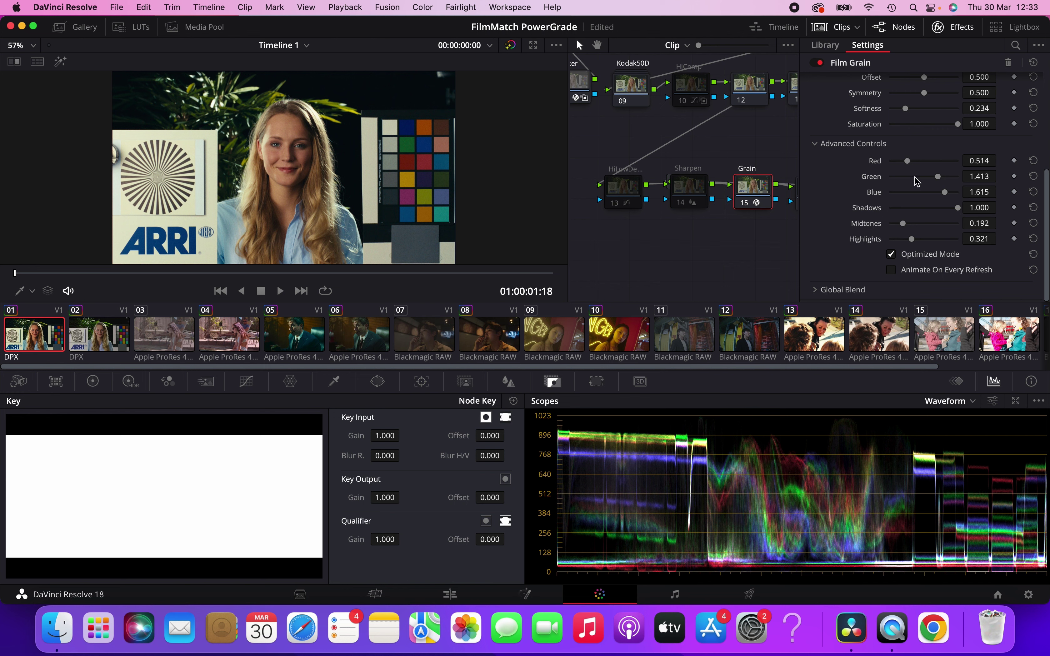
{"action": "scroll", "coordinate": [848, 158], "scroll_direction": "up", "scroll_amount": 3}
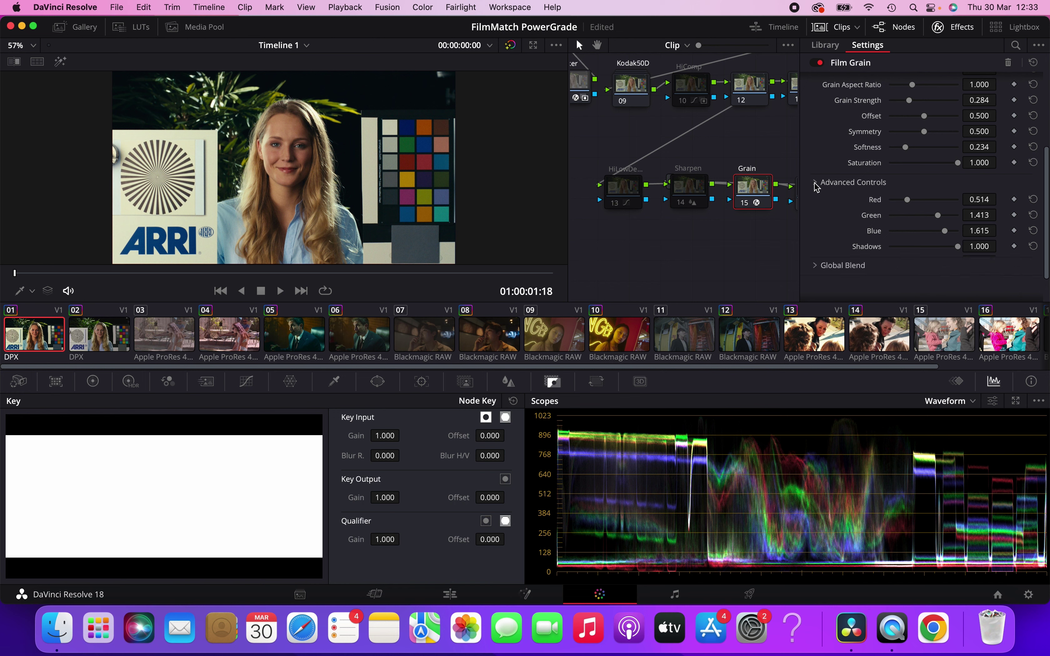
{"action": "scroll", "coordinate": [846, 174], "scroll_direction": "down", "scroll_amount": 3}
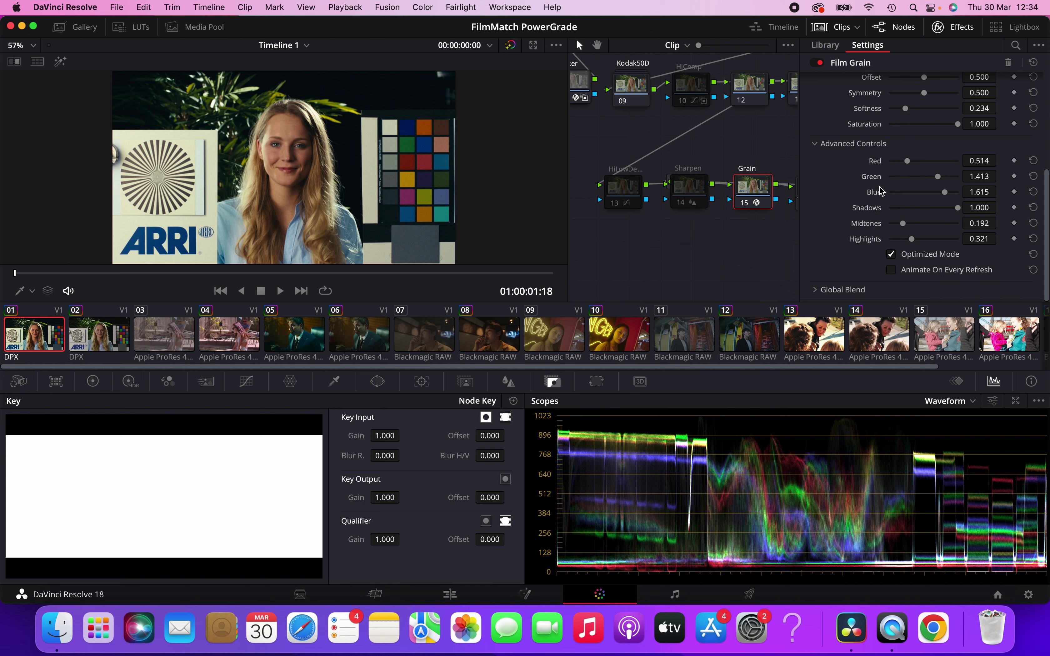
{"action": "left_click", "coordinate": [834, 145]}
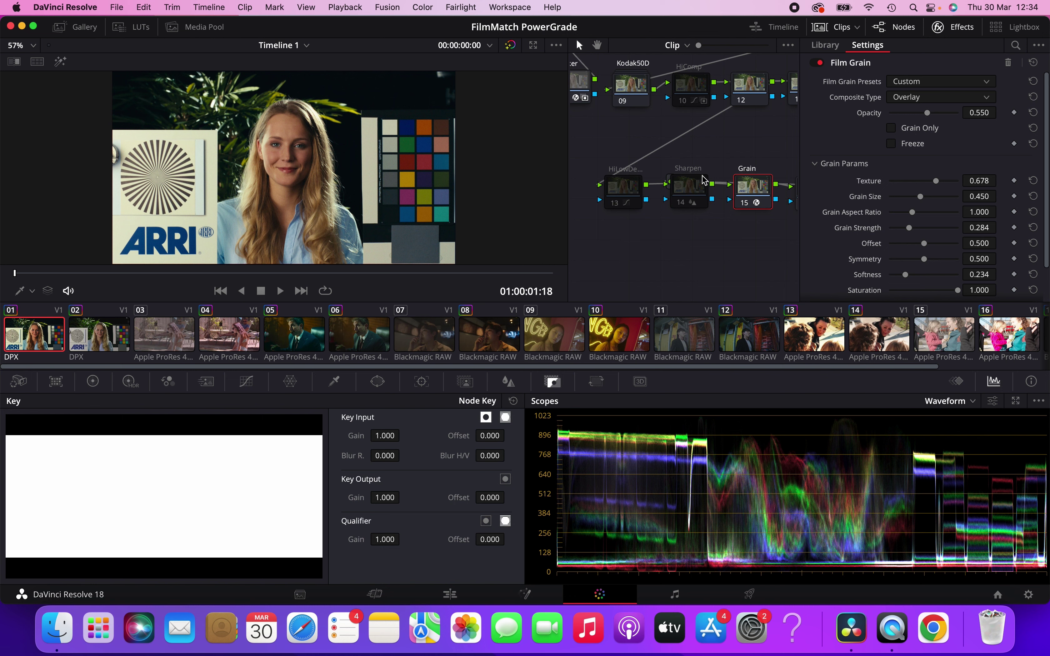
{"action": "scroll", "coordinate": [876, 231], "scroll_direction": "down", "scroll_amount": 2}
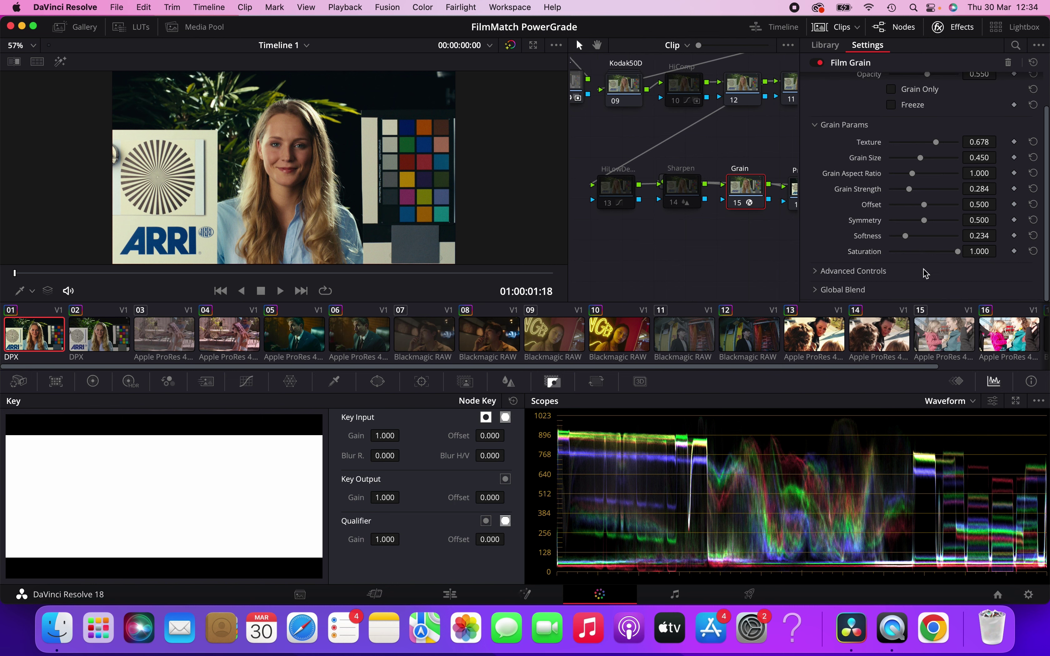
{"action": "scroll", "coordinate": [897, 227], "scroll_direction": "up", "scroll_amount": 2}
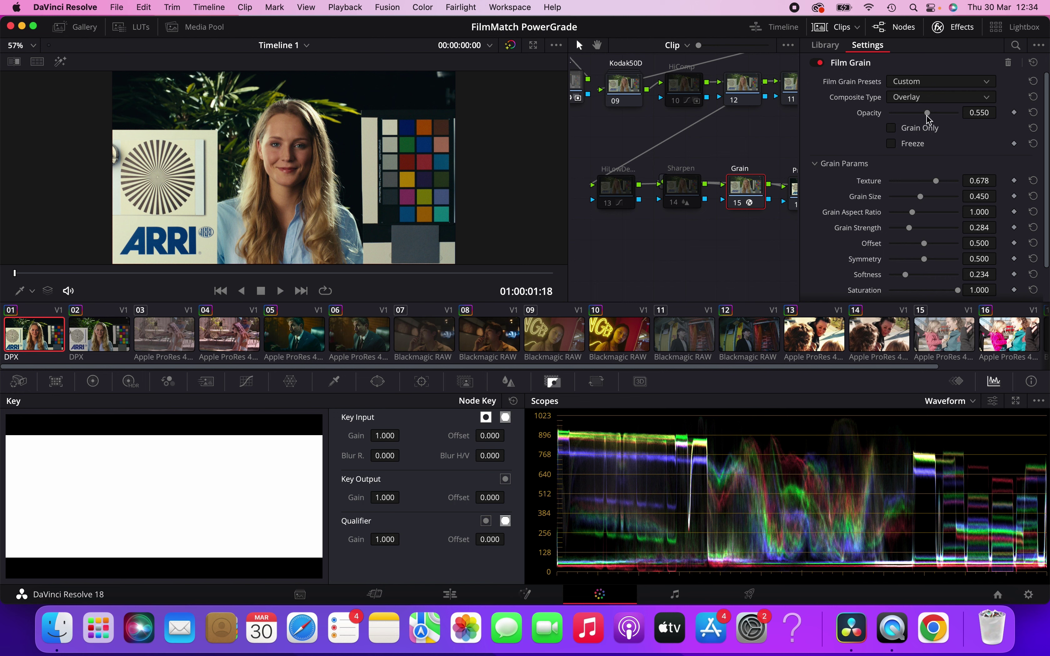
{"action": "left_click_drag", "start_coordinate": [927, 113], "coordinate": [930, 113]}
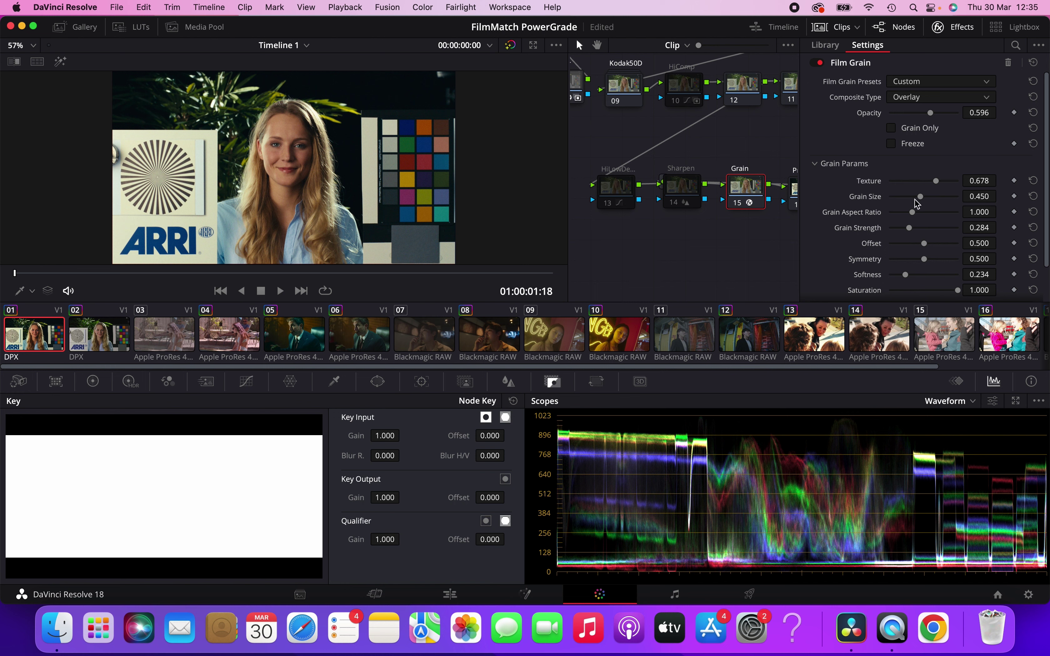
{"action": "left_click_drag", "start_coordinate": [919, 197], "coordinate": [933, 198]}
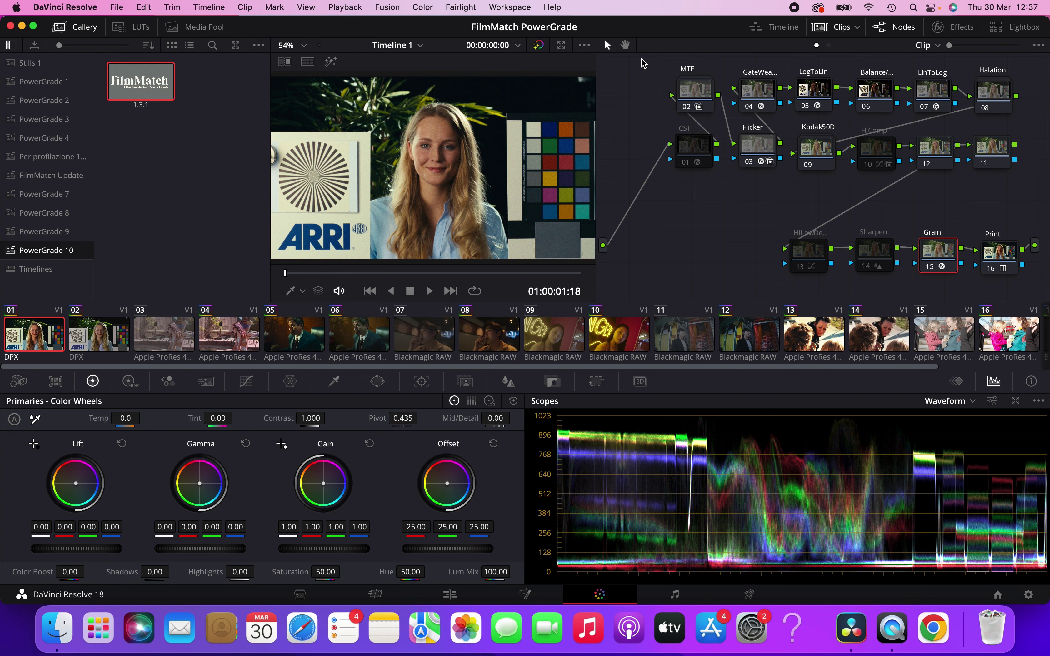
Step: Switch to clip 05, the suit shot, to see it through the FilmMatch grade
{"action": "left_click", "coordinate": [297, 323]}
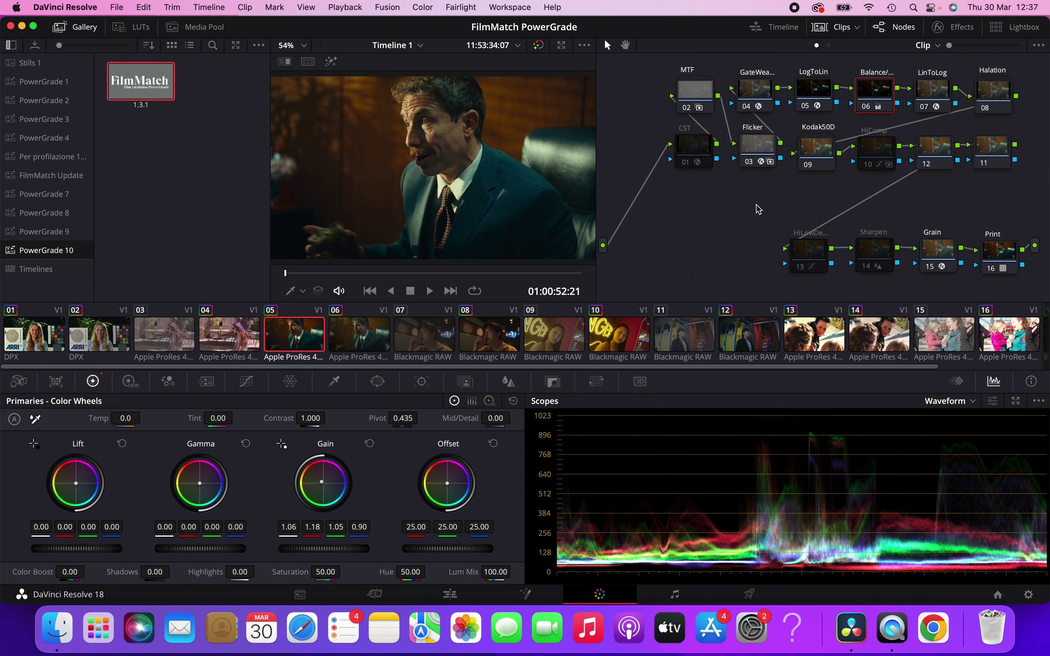